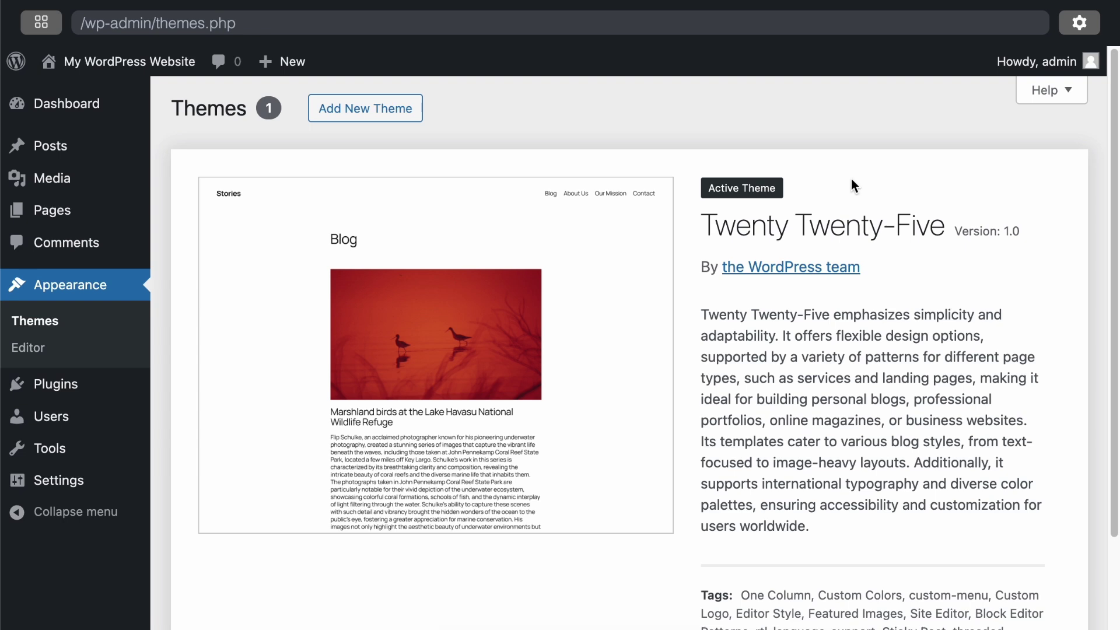
Highlight the Twenty Twenty-Five theme title on the Themes page, then clear the selection
drag(700, 225, 999, 233)
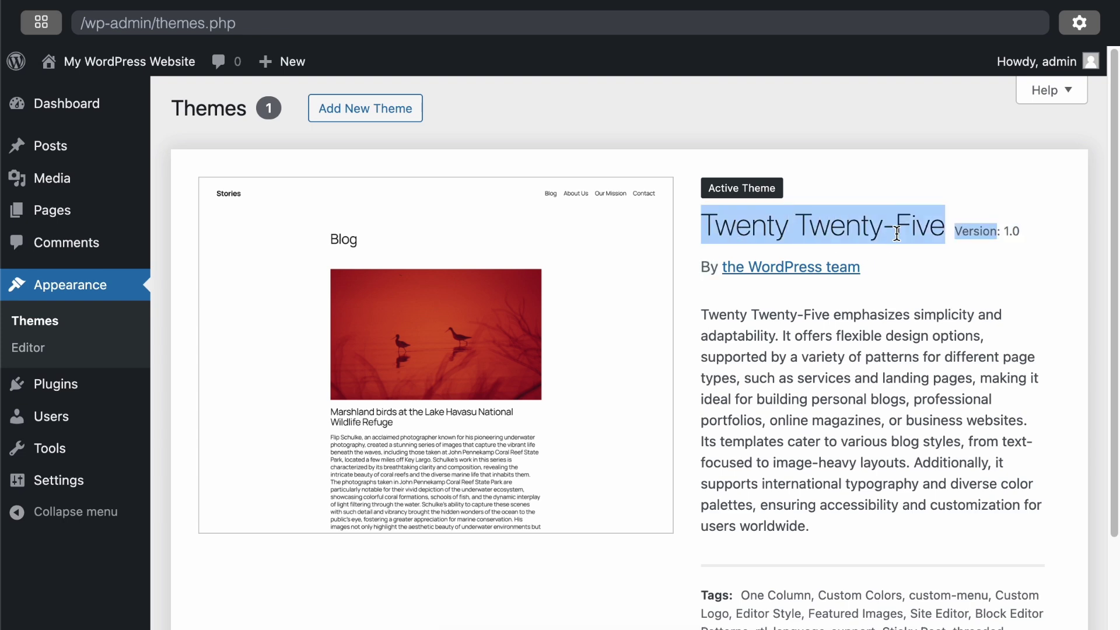
click(903, 264)
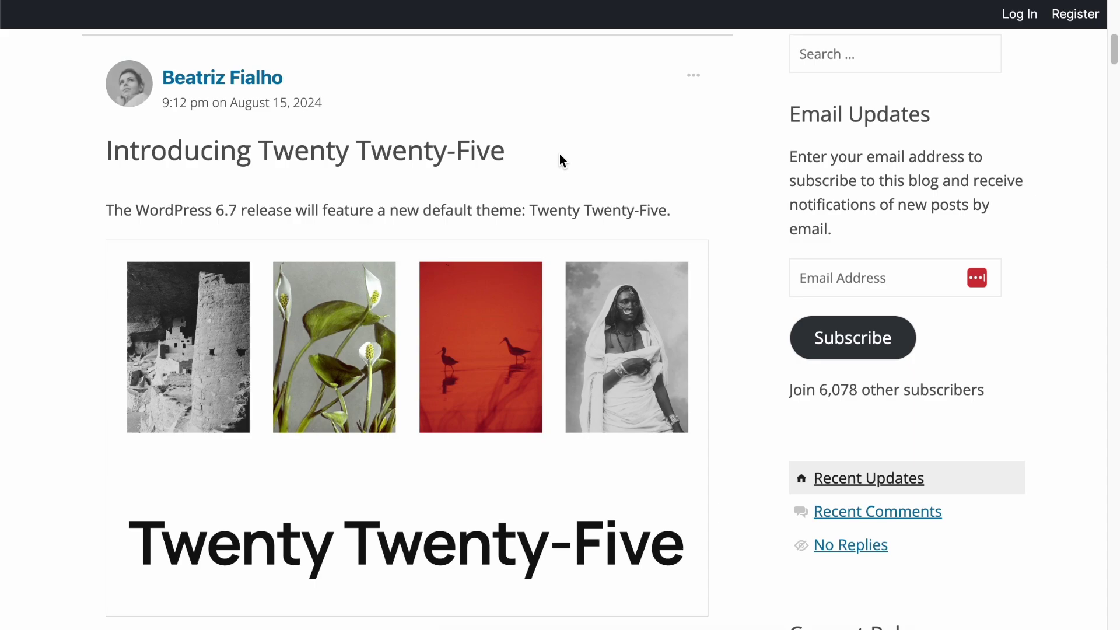
Scroll down through the sections of the 'Introducing Twenty Twenty-Five' announcement post
scroll(559, 154, down, 10)
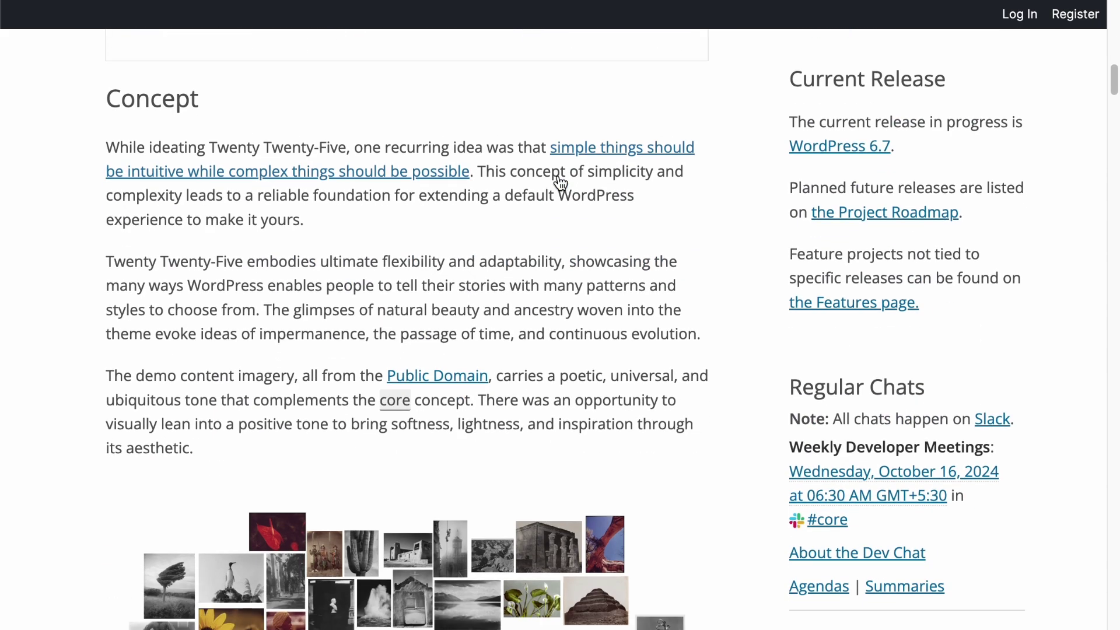
scroll(560, 182, down, 9)
scroll(443, 210, up, 1)
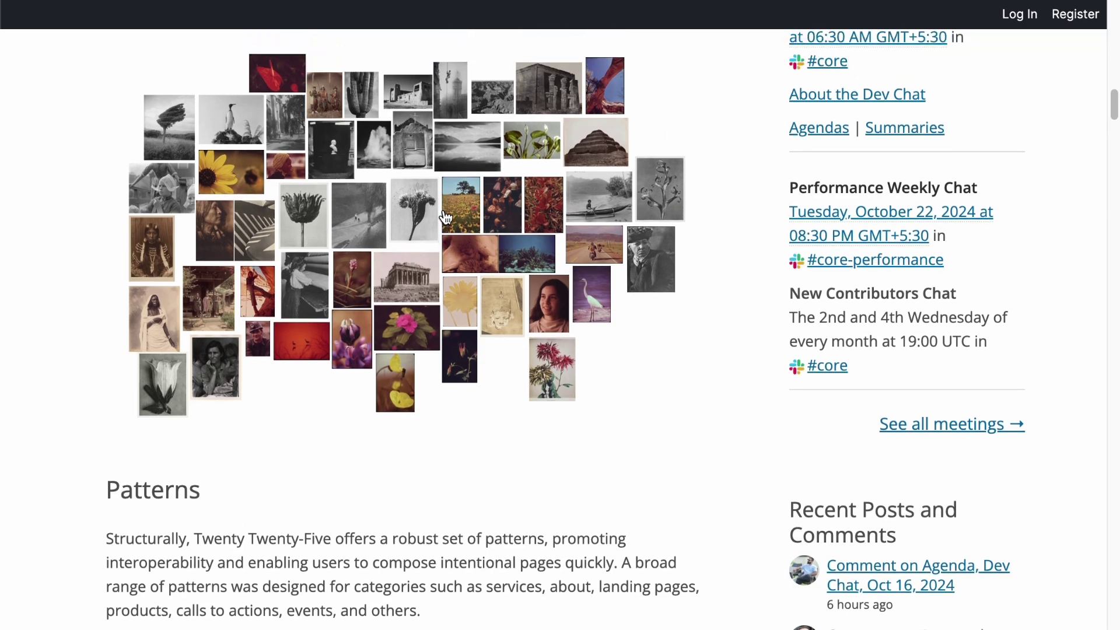
scroll(445, 217, down, 8)
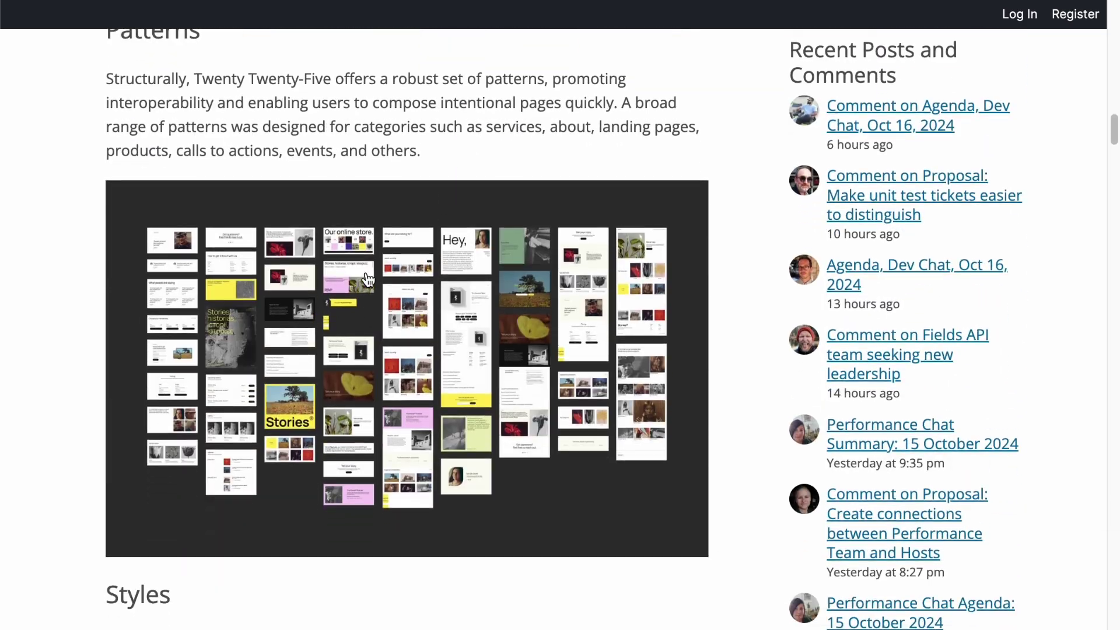
scroll(368, 280, down, 10)
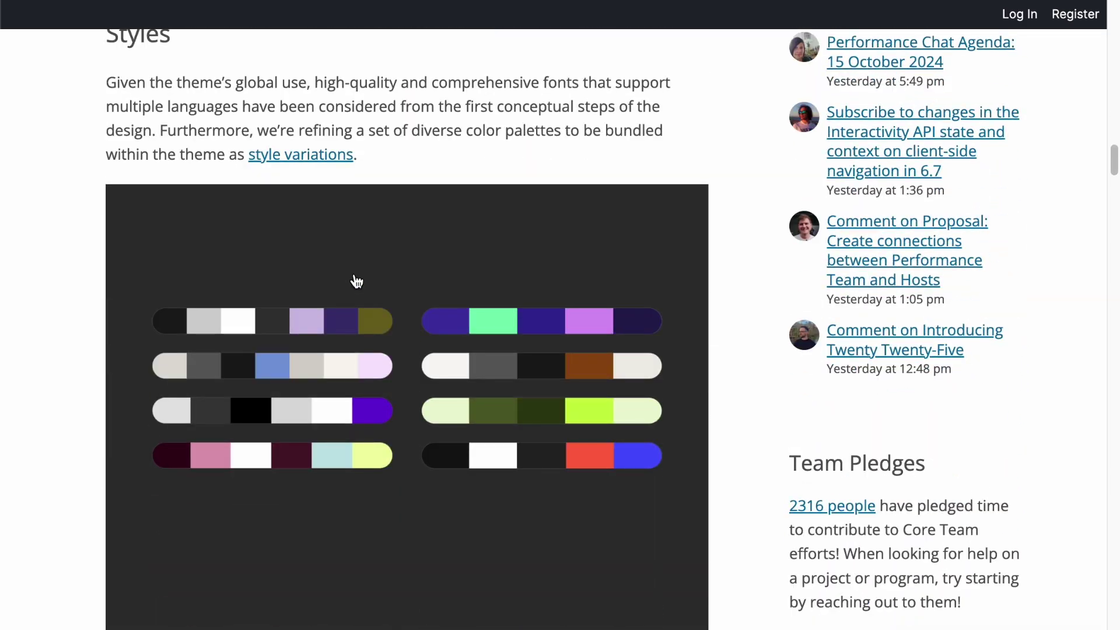
scroll(280, 352, down, 5)
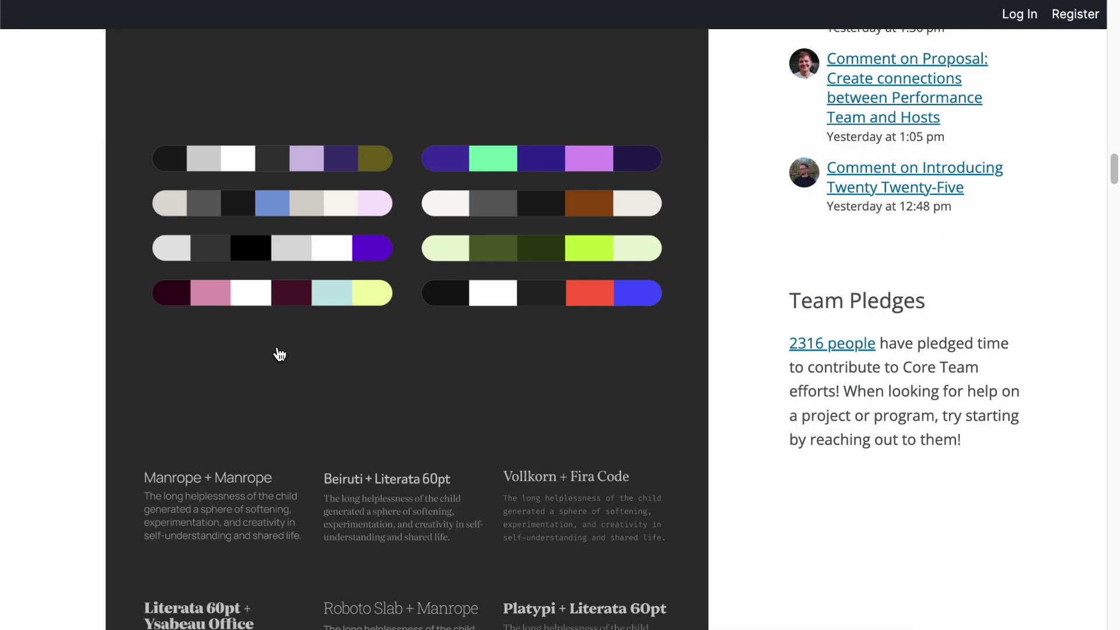
scroll(316, 347, down, 6)
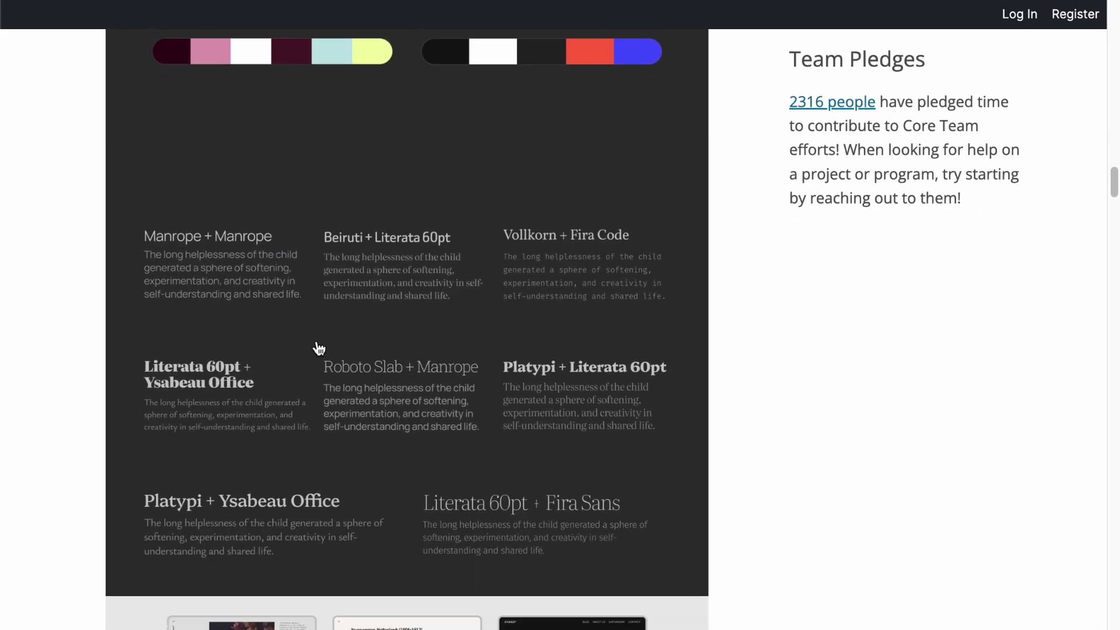
scroll(318, 348, down, 9)
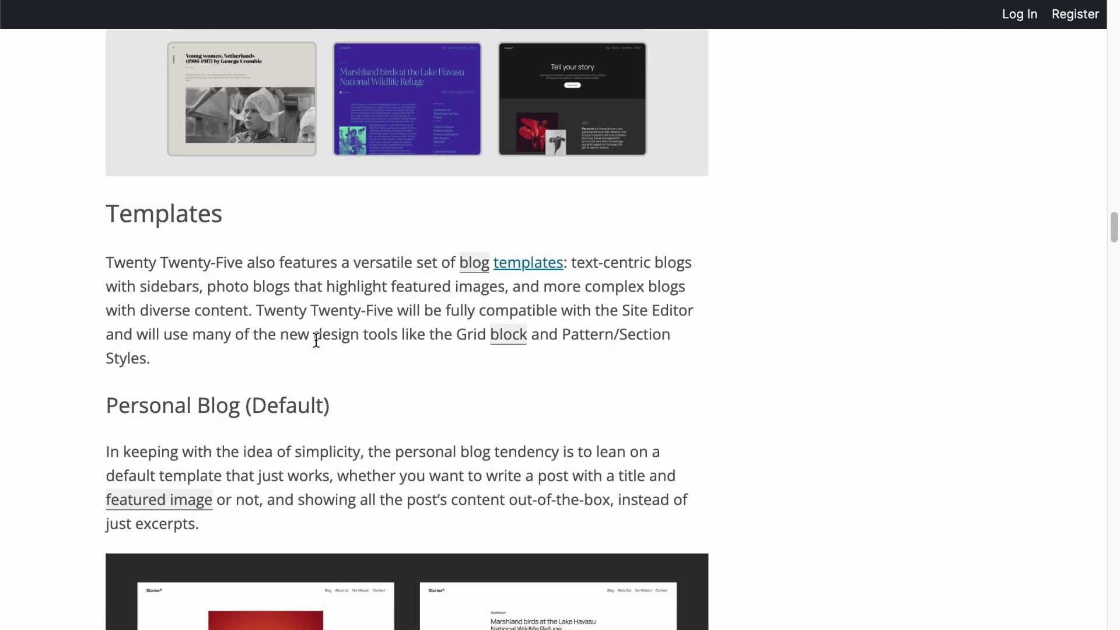
scroll(375, 343, down, 11)
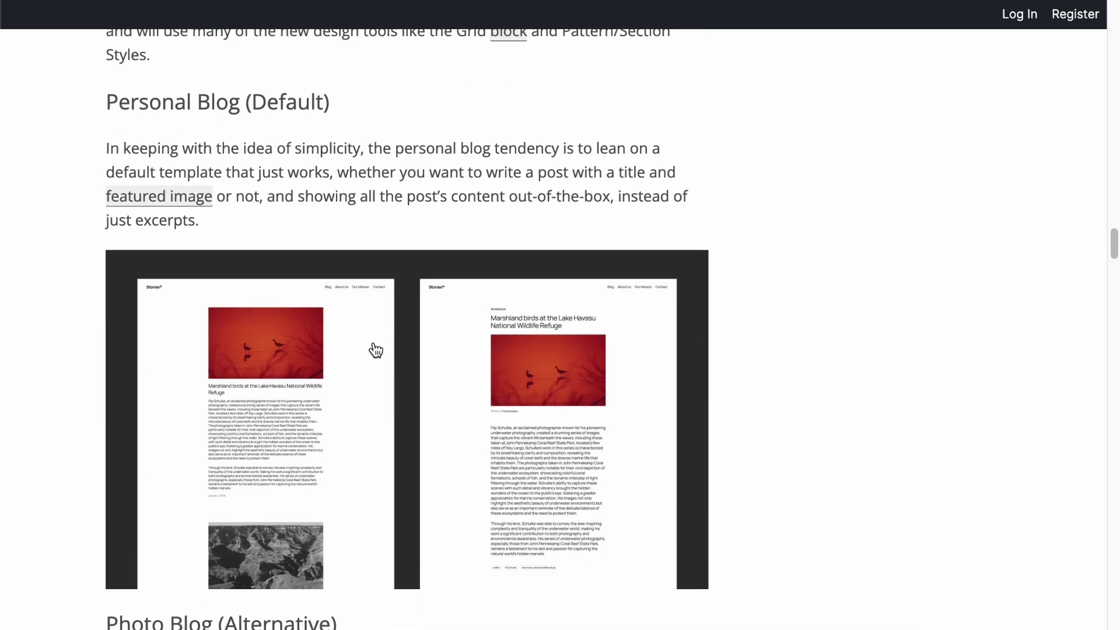
scroll(375, 349, down, 4)
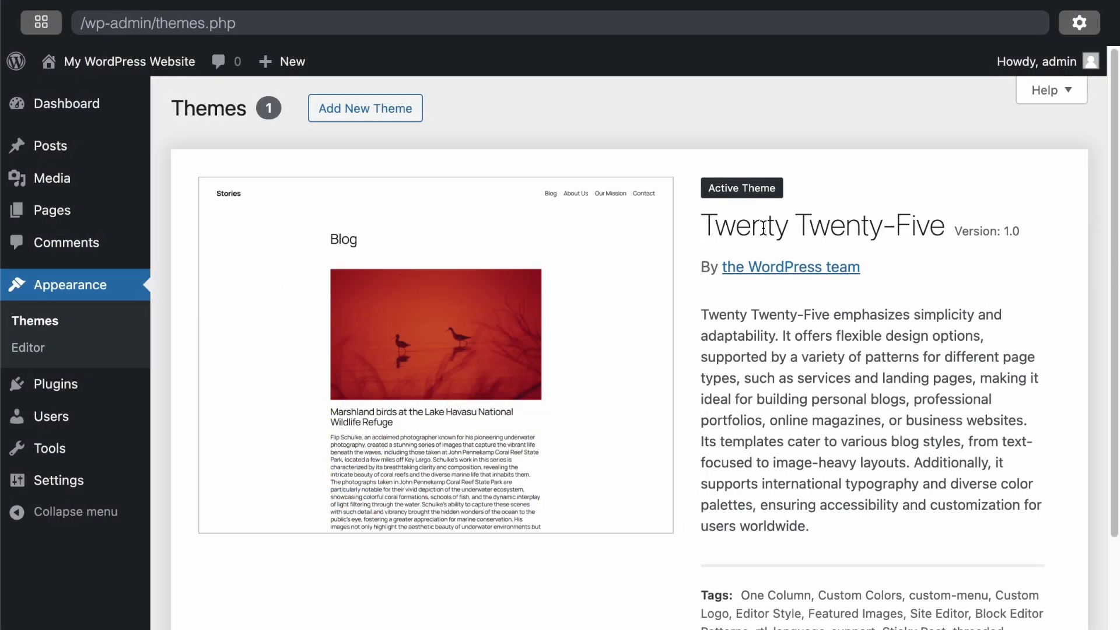
Open the Twenty Twenty-Five theme in the Site Editor with Customize
scroll(705, 372, down, 1)
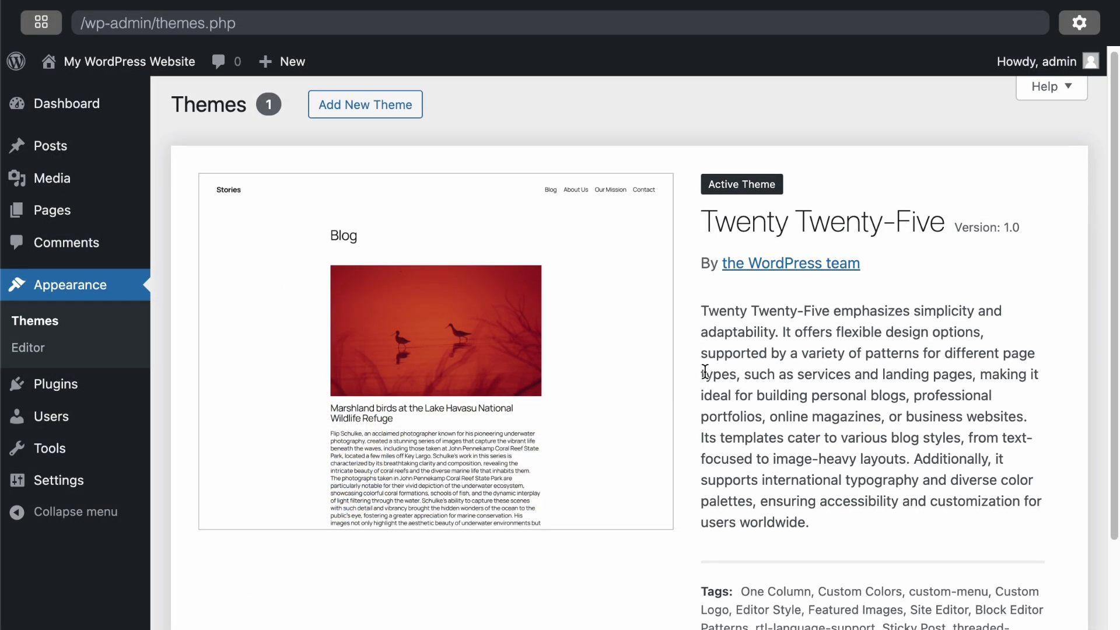
scroll(705, 371, down, 3)
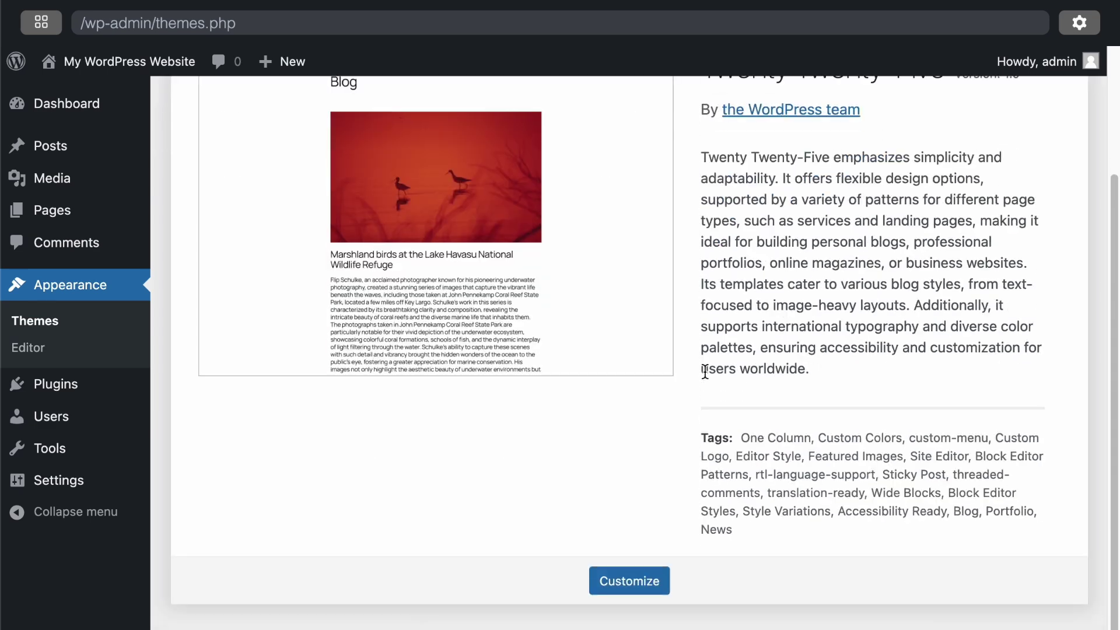
click(607, 584)
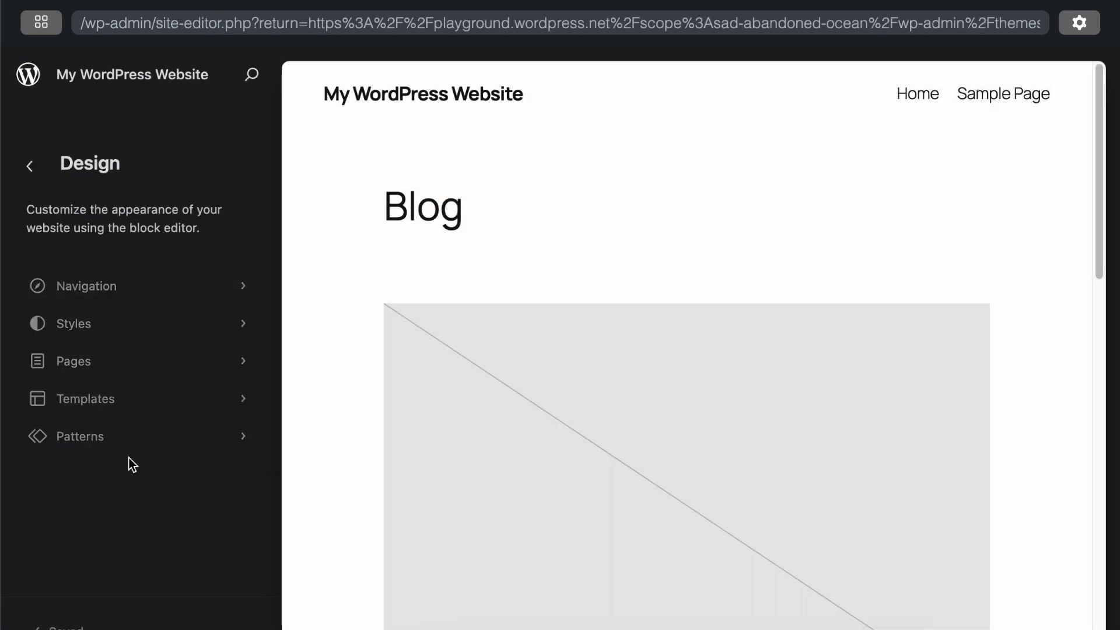
Browse the All patterns library grid and open its view options
click(129, 448)
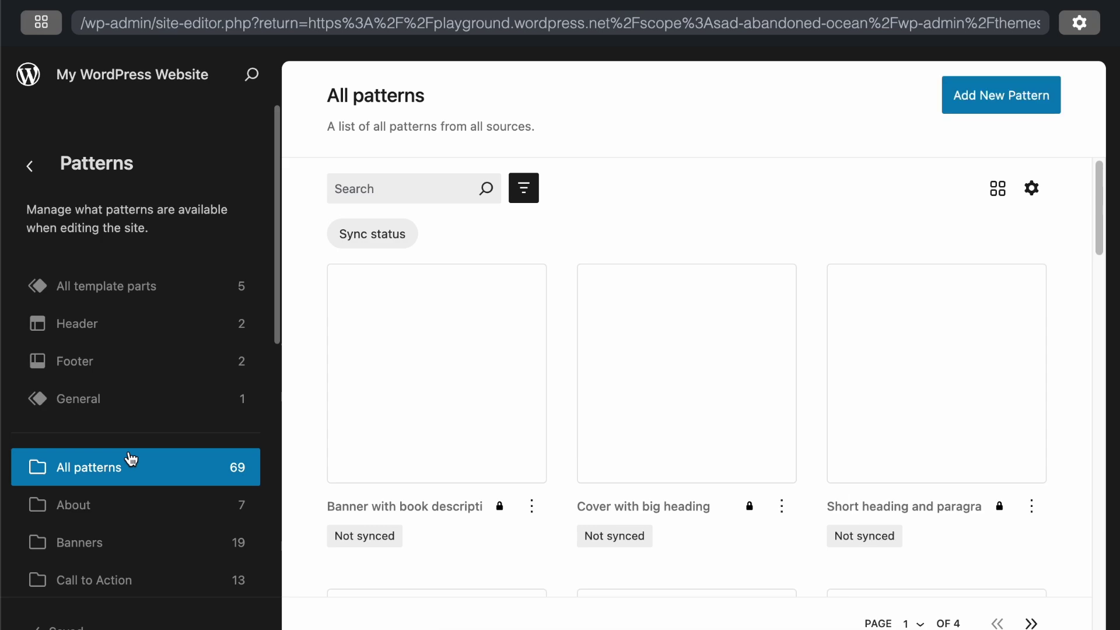
scroll(131, 459, down, 3)
scroll(742, 413, down, 8)
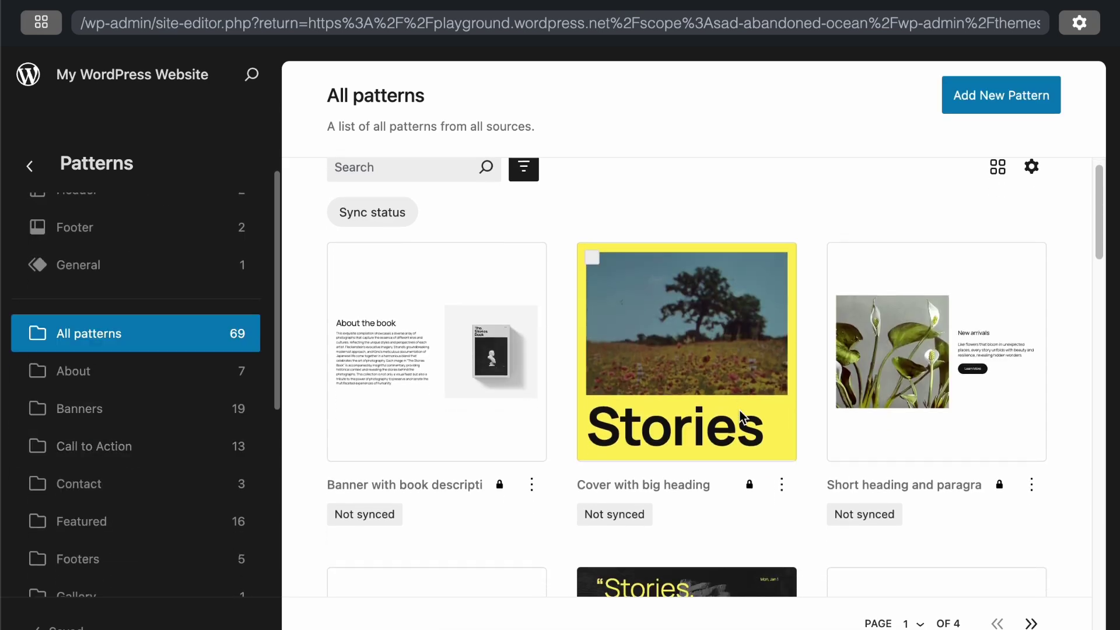
scroll(740, 411, down, 7)
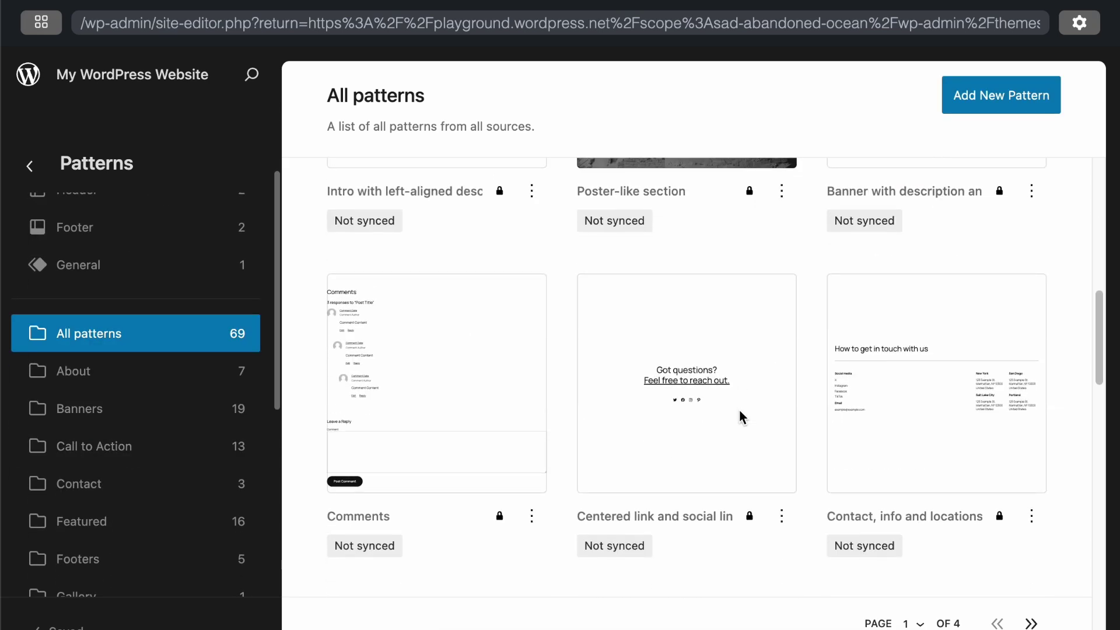
scroll(741, 407, down, 3)
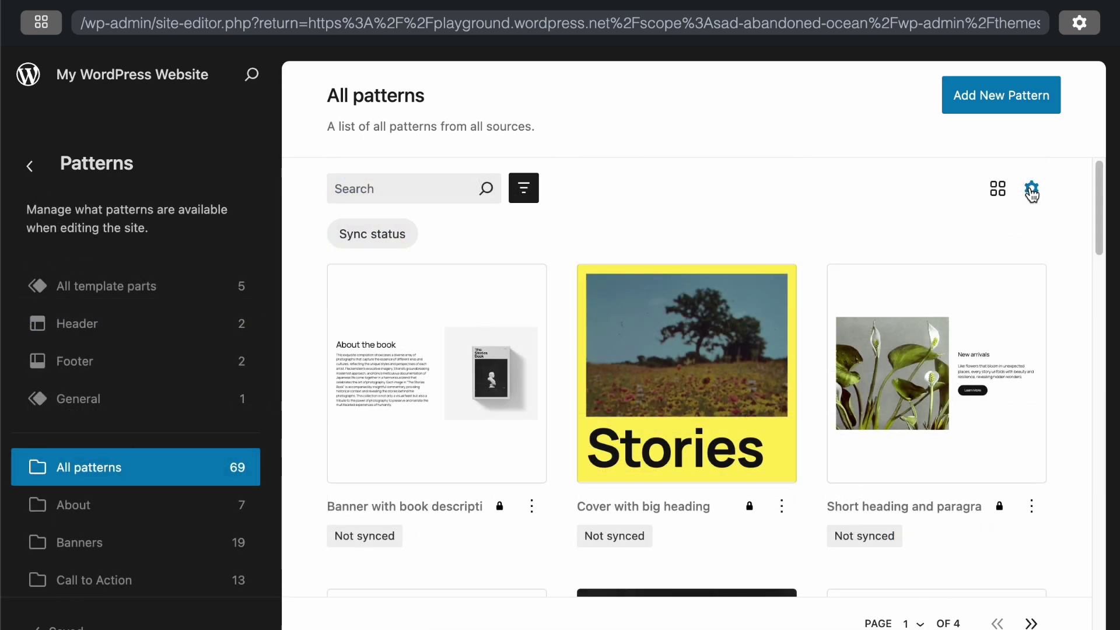
click(1032, 190)
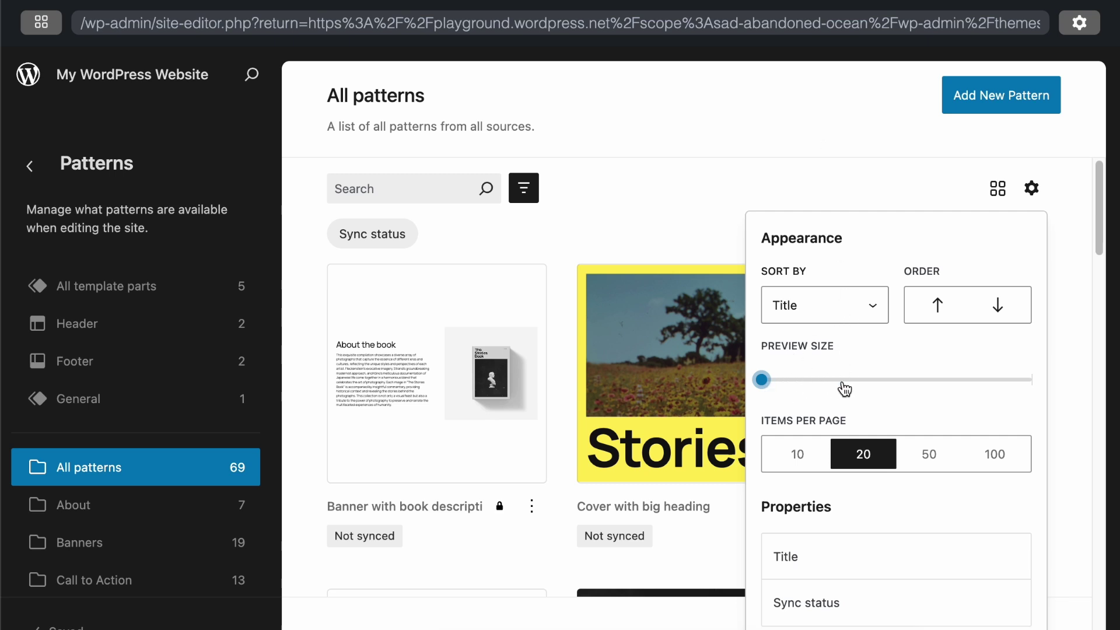
Set the pattern Preview size to its maximum in the view options
click(744, 146)
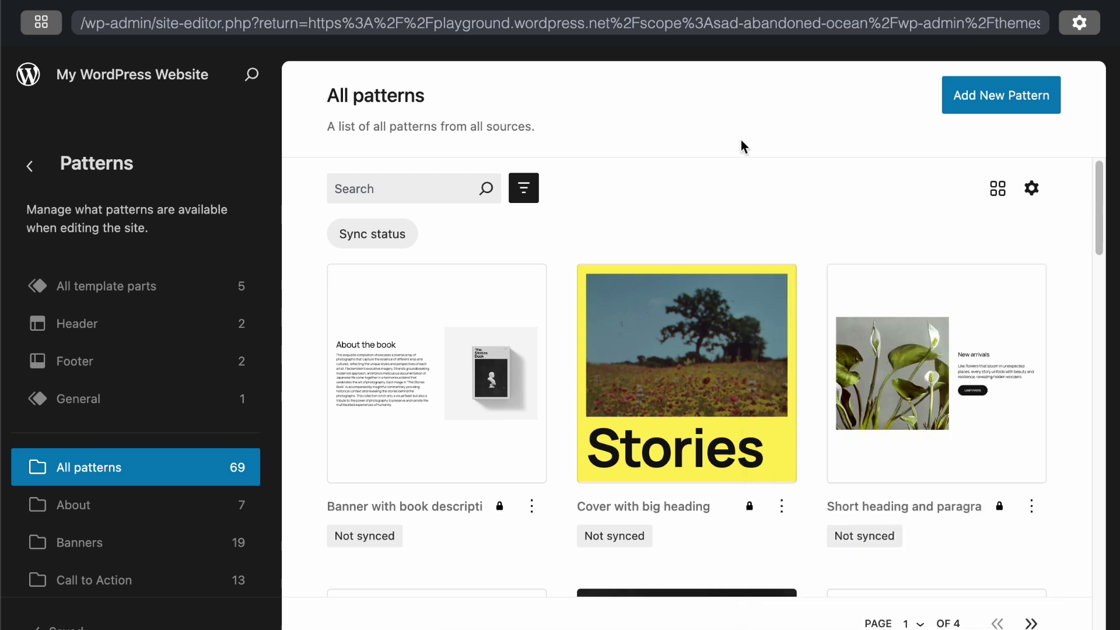
click(1031, 189)
click(1000, 380)
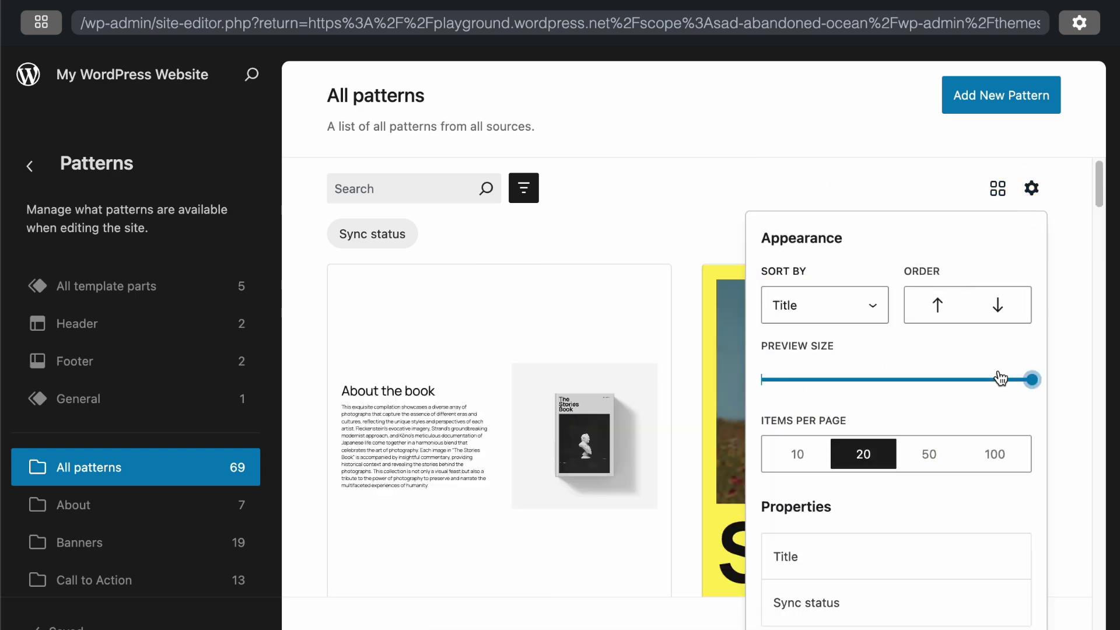
click(800, 153)
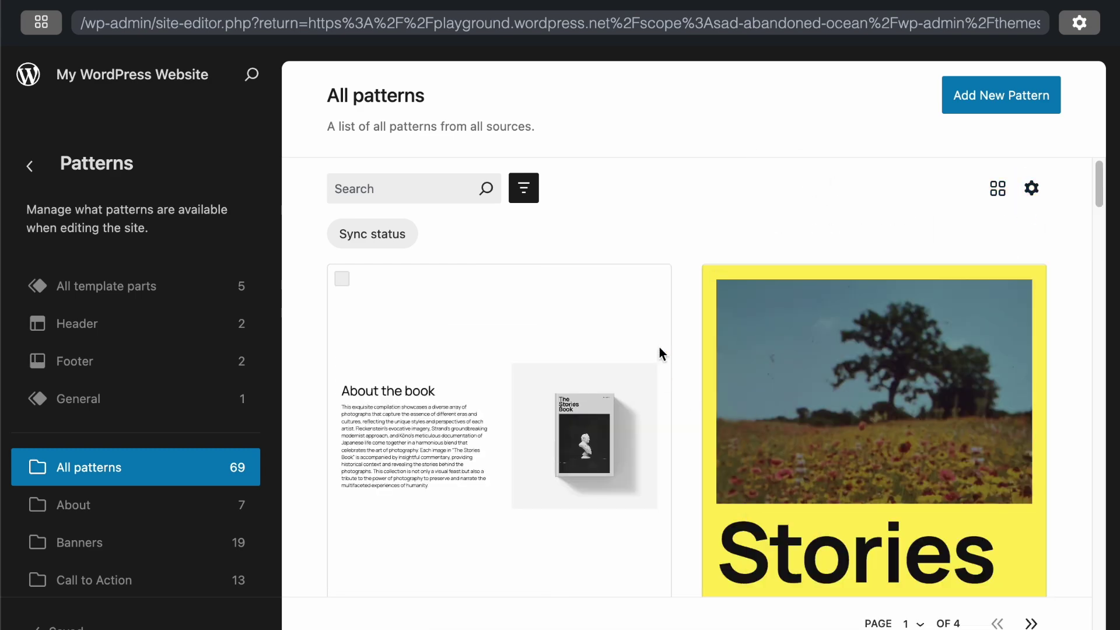
scroll(660, 350, down, 8)
scroll(659, 348, up, 5)
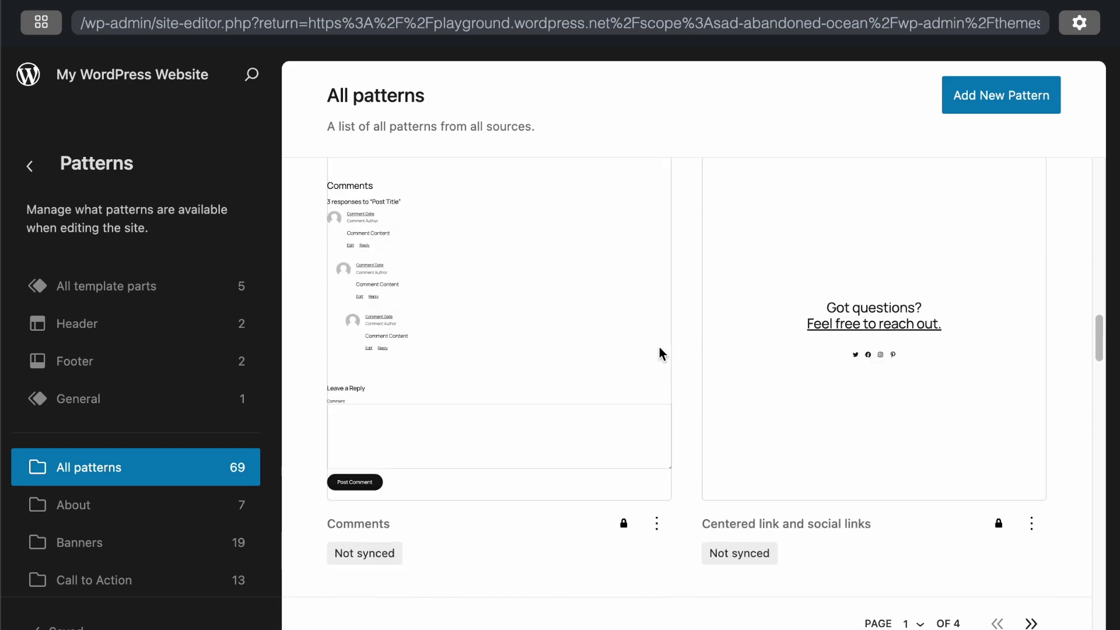
scroll(659, 348, up, 5)
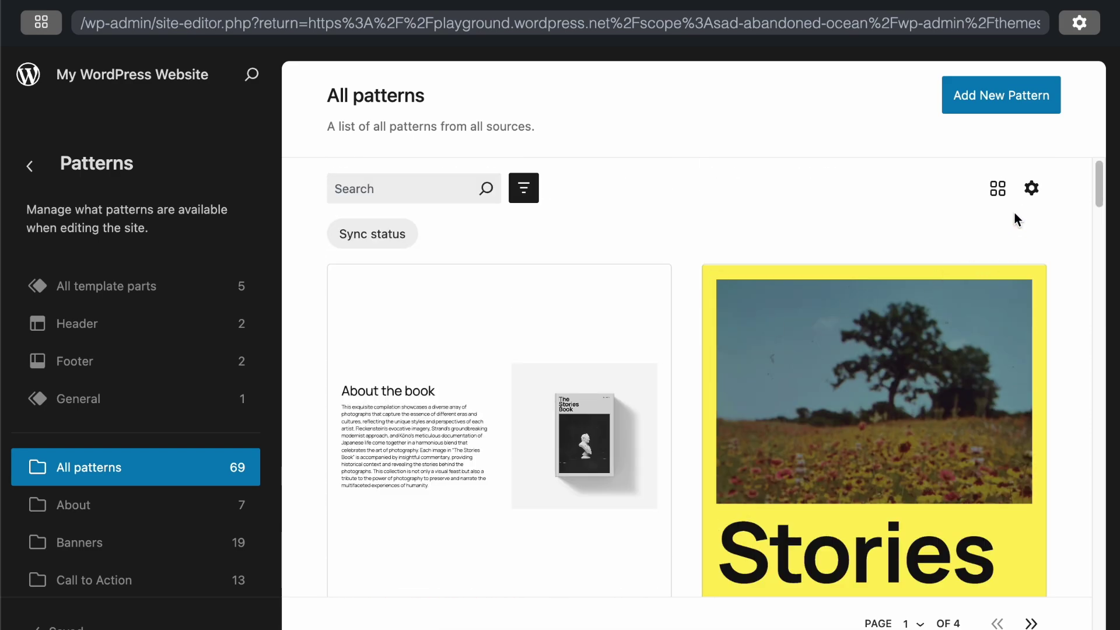
Switch the patterns layout to Table, then back to Grid
click(995, 190)
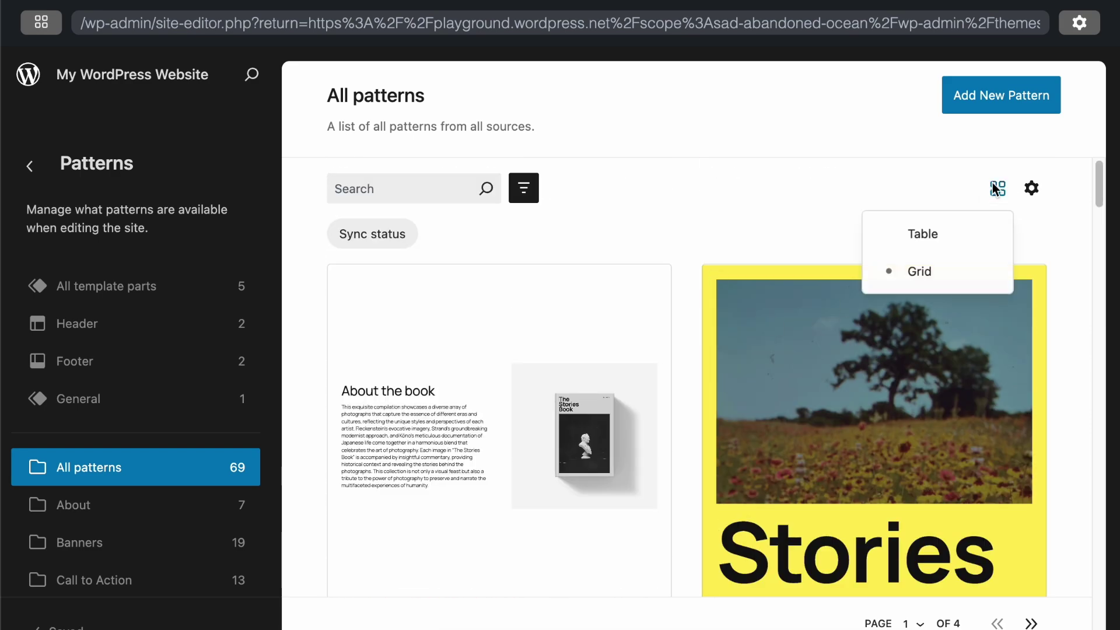
click(950, 235)
scroll(943, 258, down, 10)
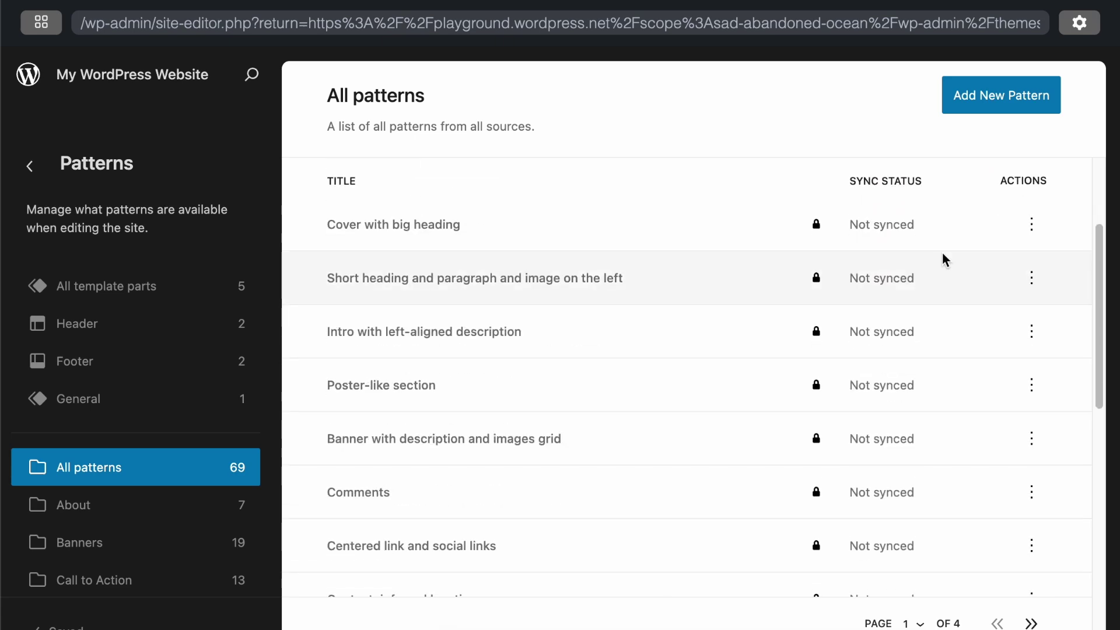
scroll(945, 260, up, 5)
click(998, 189)
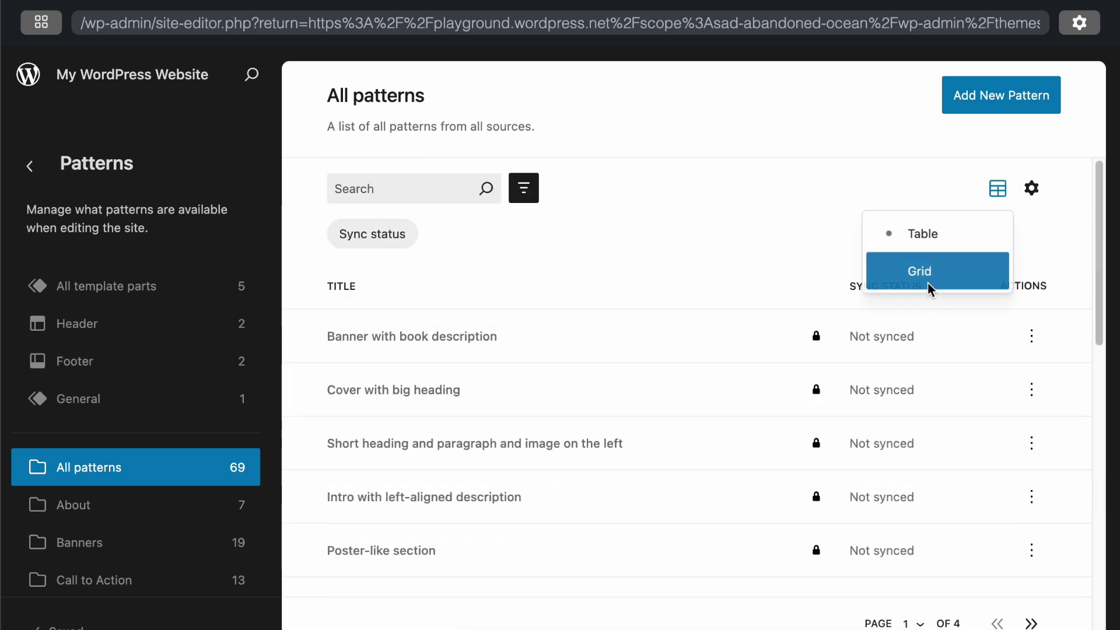
click(927, 275)
scroll(827, 228, down, 5)
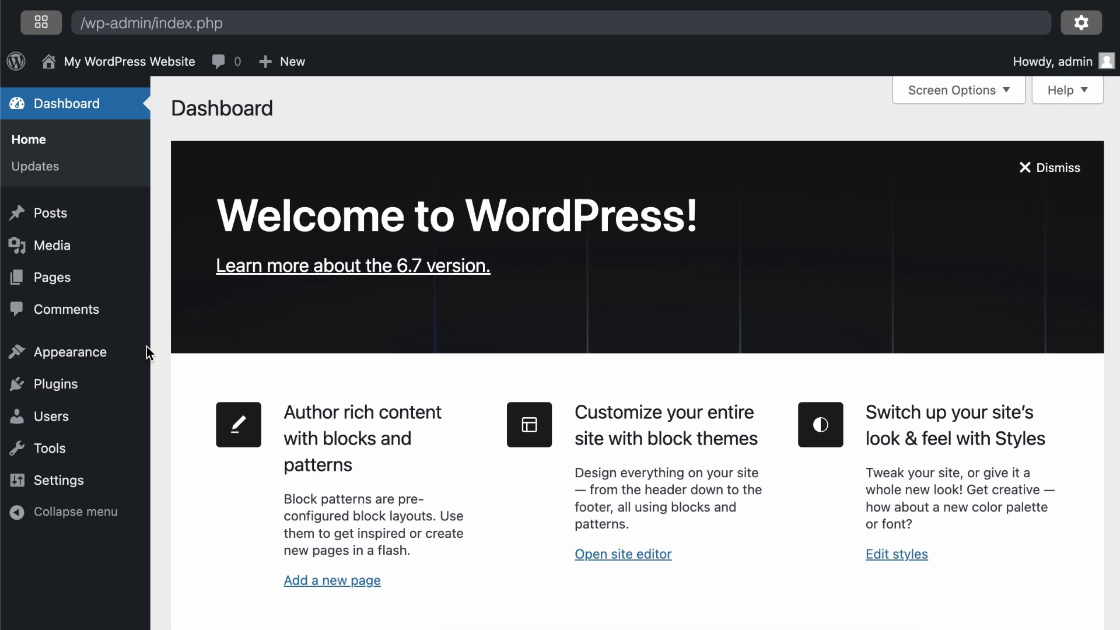
Open the Our Story page from the Site Editor's Pages list
mouse_move(130, 366)
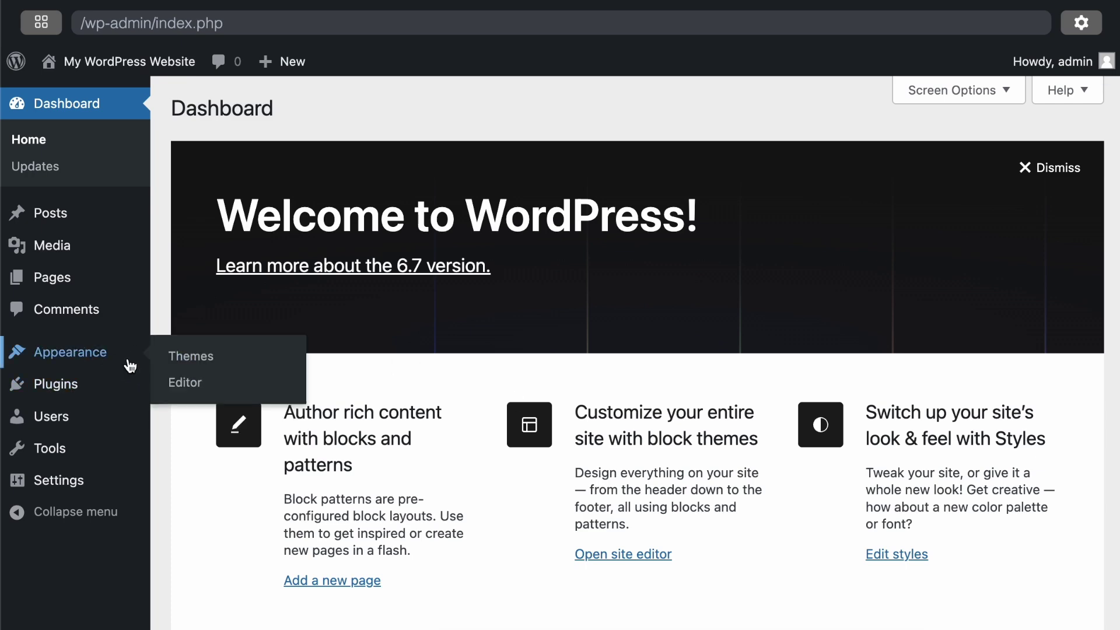
click(201, 385)
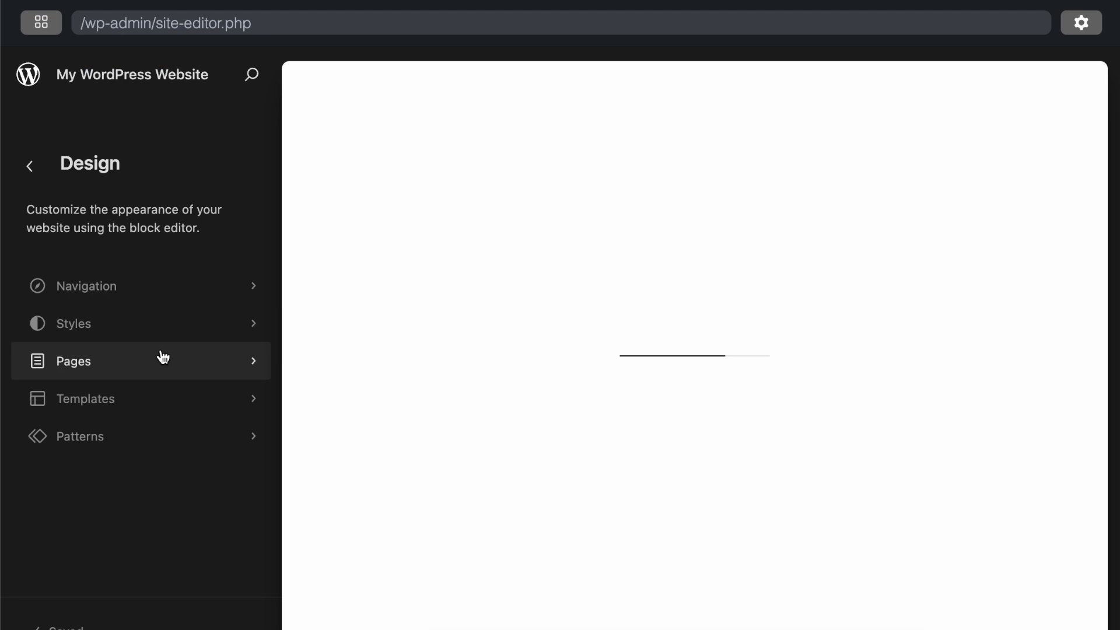
click(159, 362)
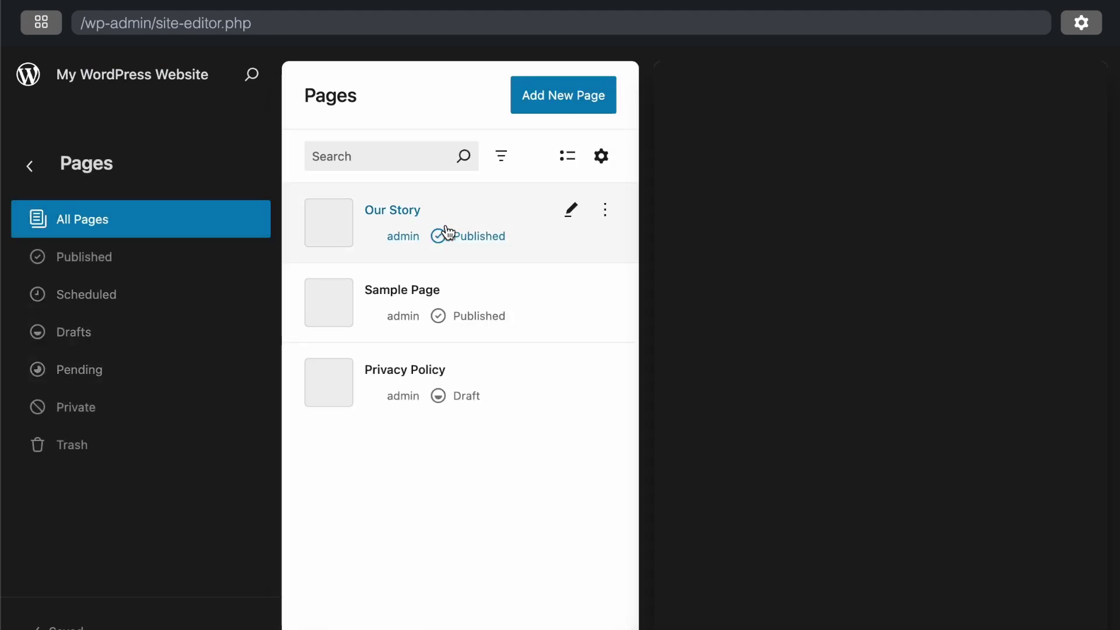
click(578, 218)
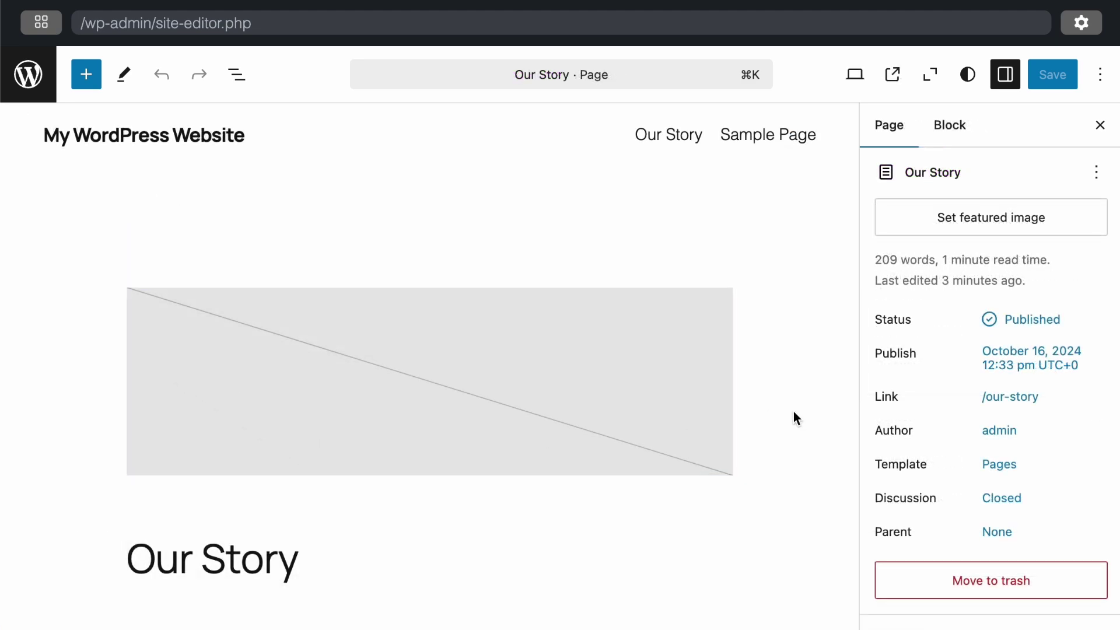
Scroll to the About Us section and select its whole two-column block
scroll(799, 414, down, 12)
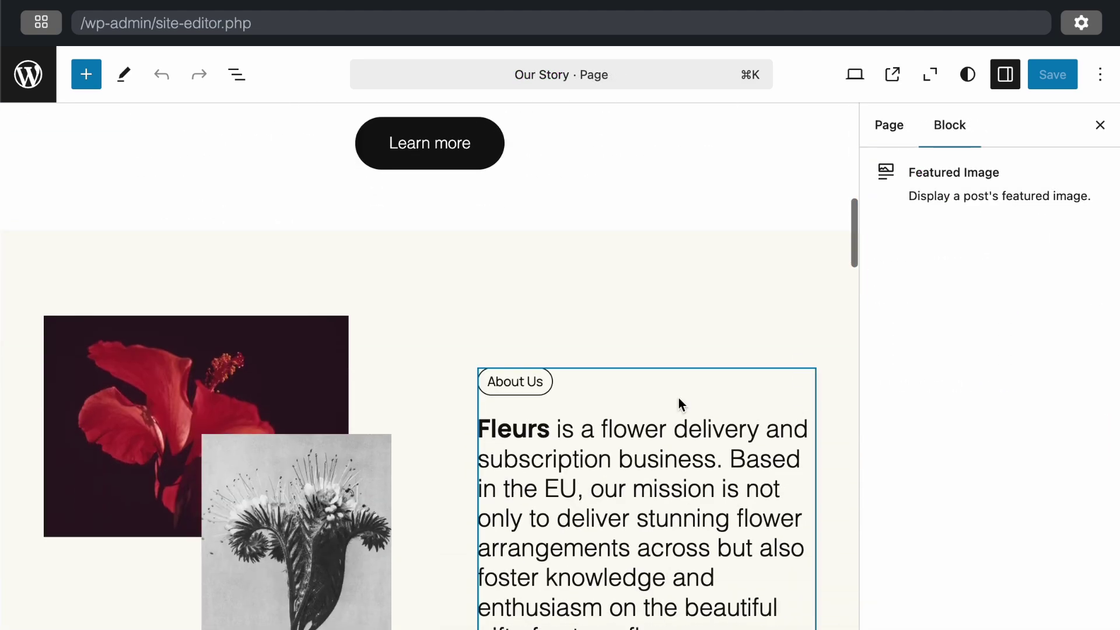
click(417, 397)
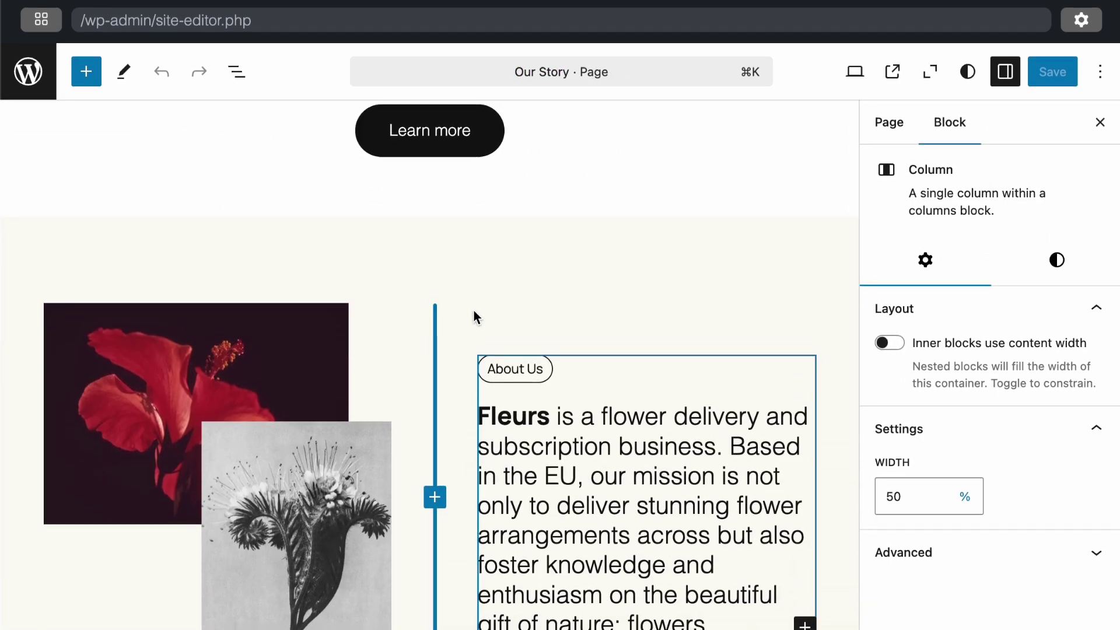
scroll(568, 266, down, 3)
click(486, 255)
click(433, 191)
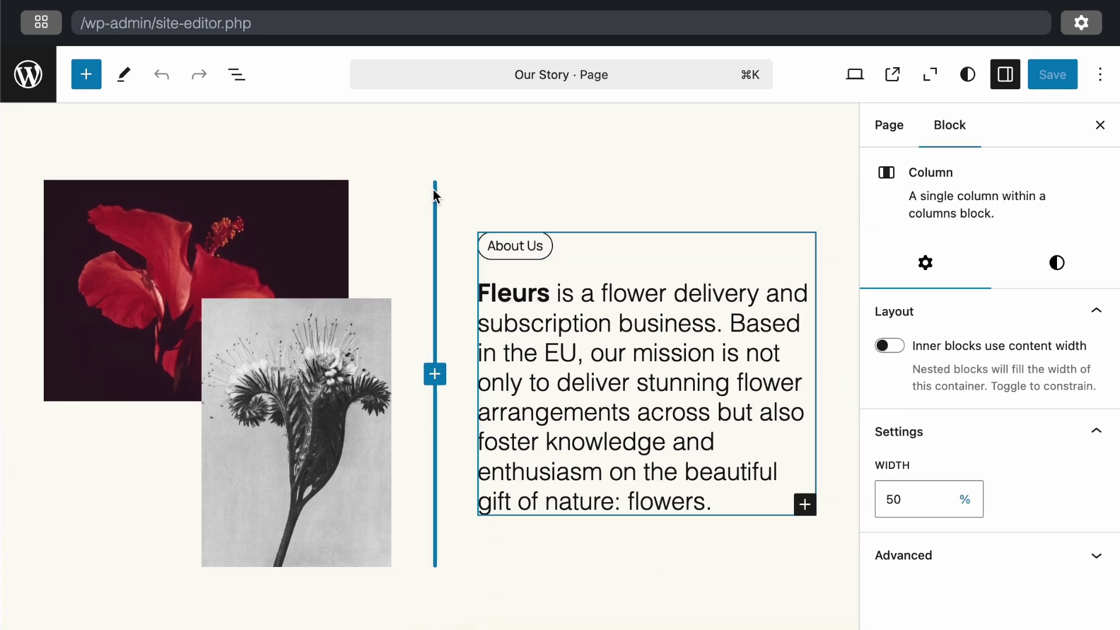
click(425, 187)
click(429, 187)
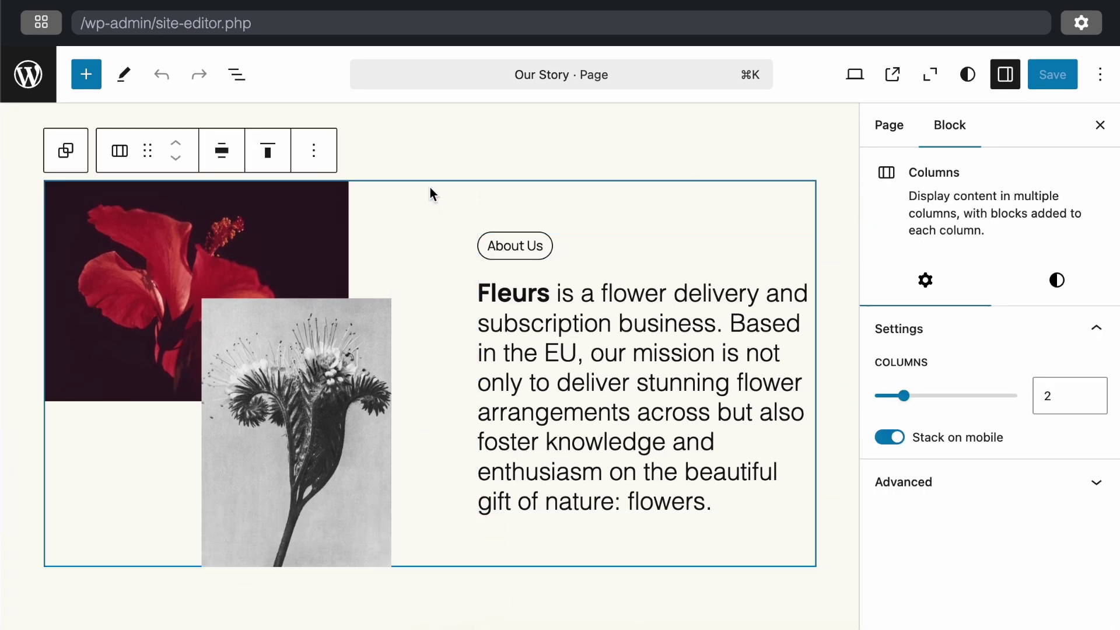
Transform the About Us Columns block into a Group block
click(118, 151)
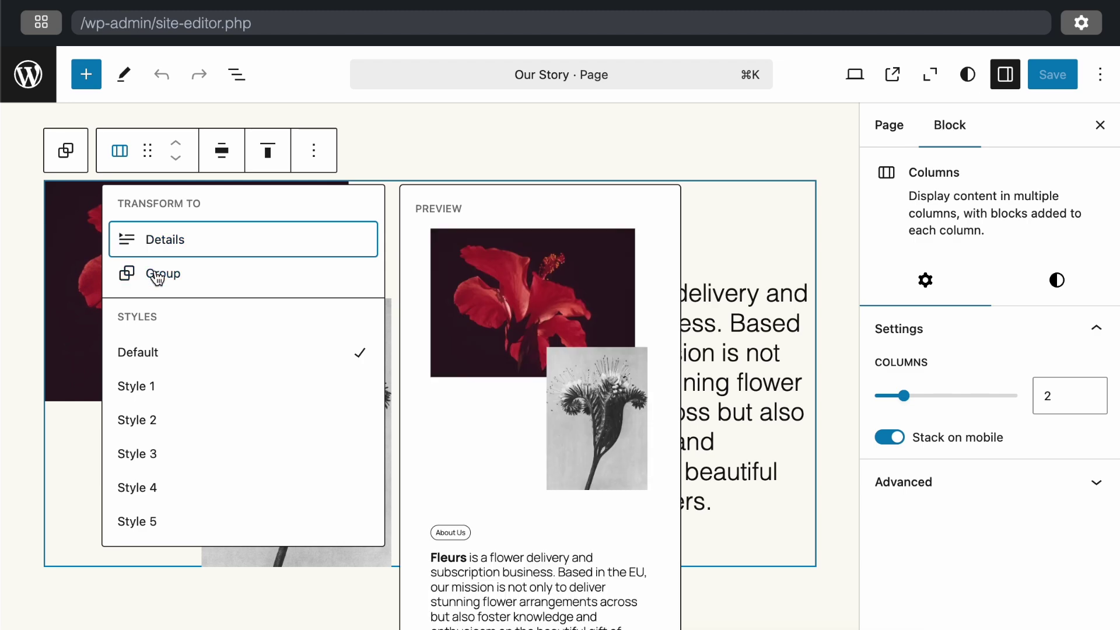
click(157, 278)
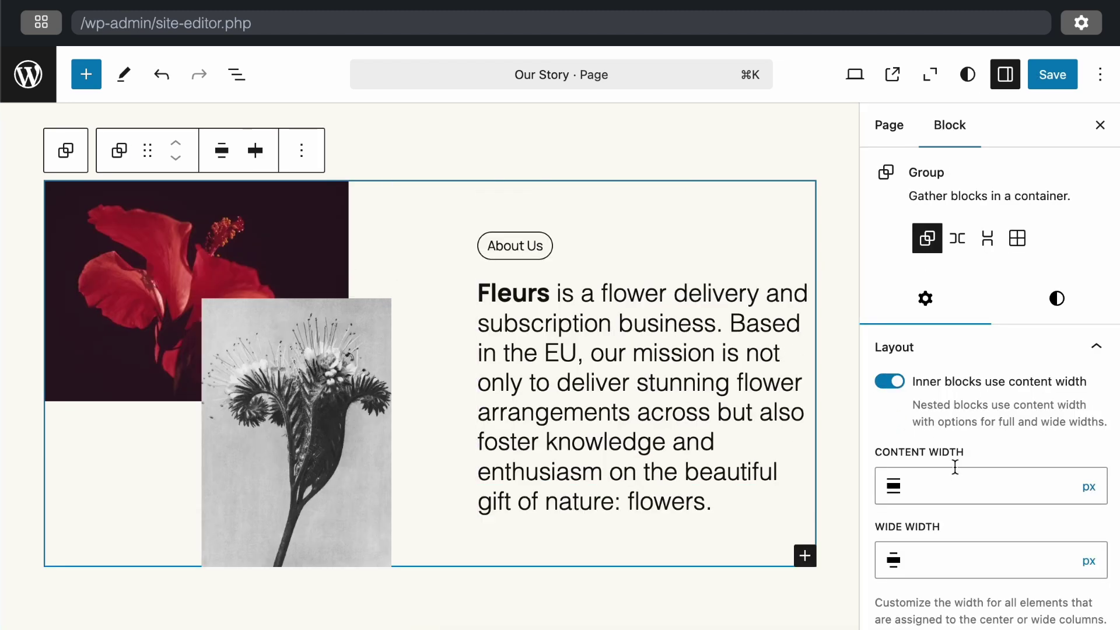
scroll(956, 467, down, 1)
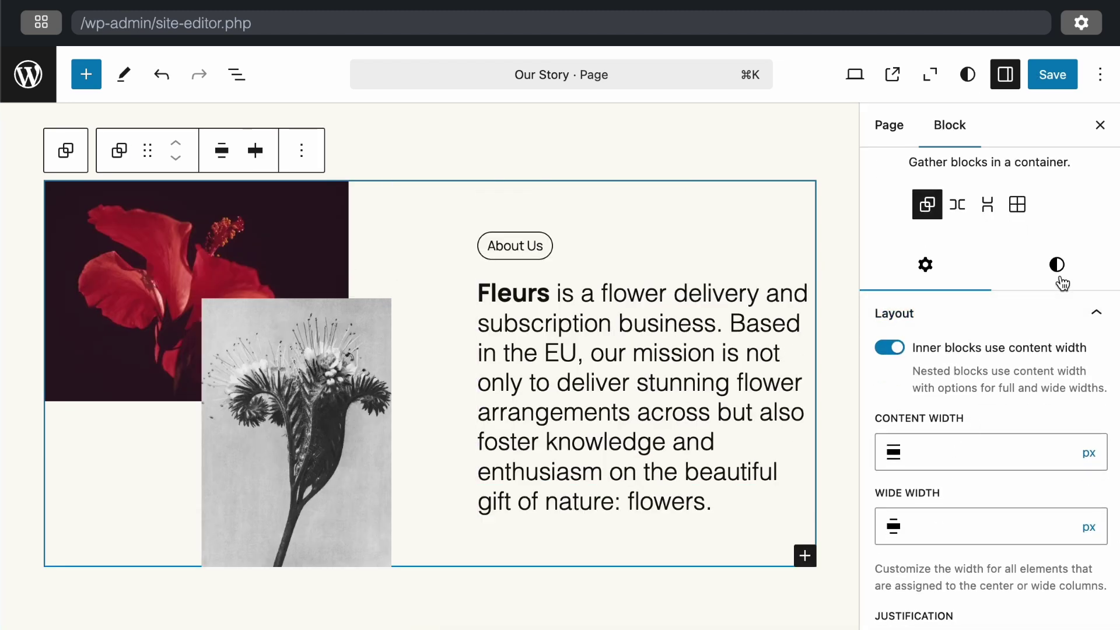
scroll(1057, 292, up, 1)
Show the Group's Styles tab scrolled down to Border & Shadow
click(1057, 299)
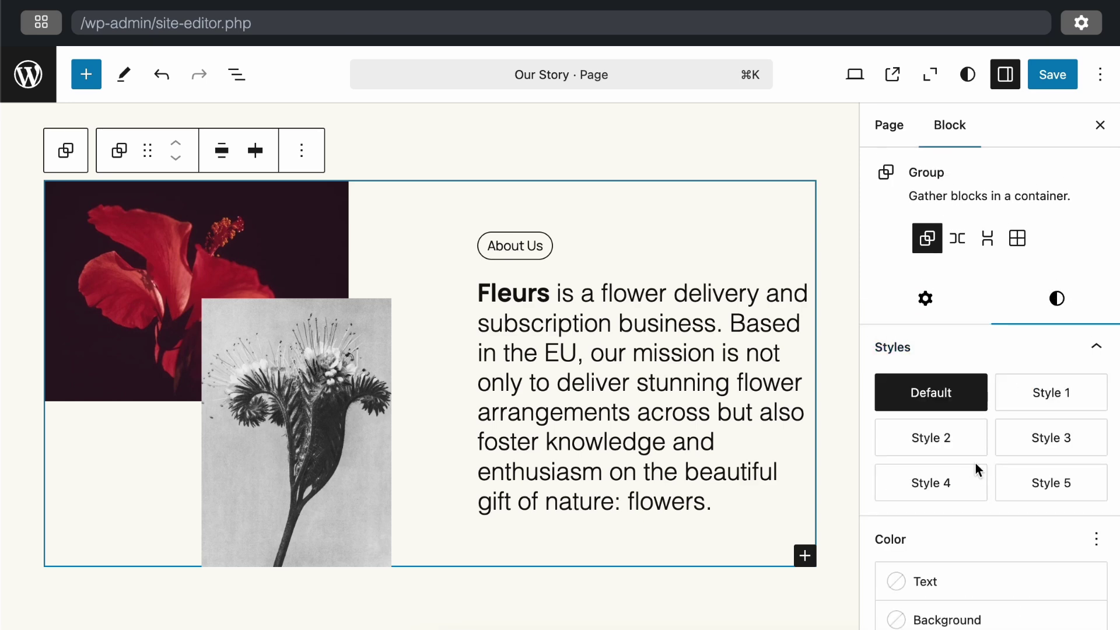
scroll(975, 464, down, 10)
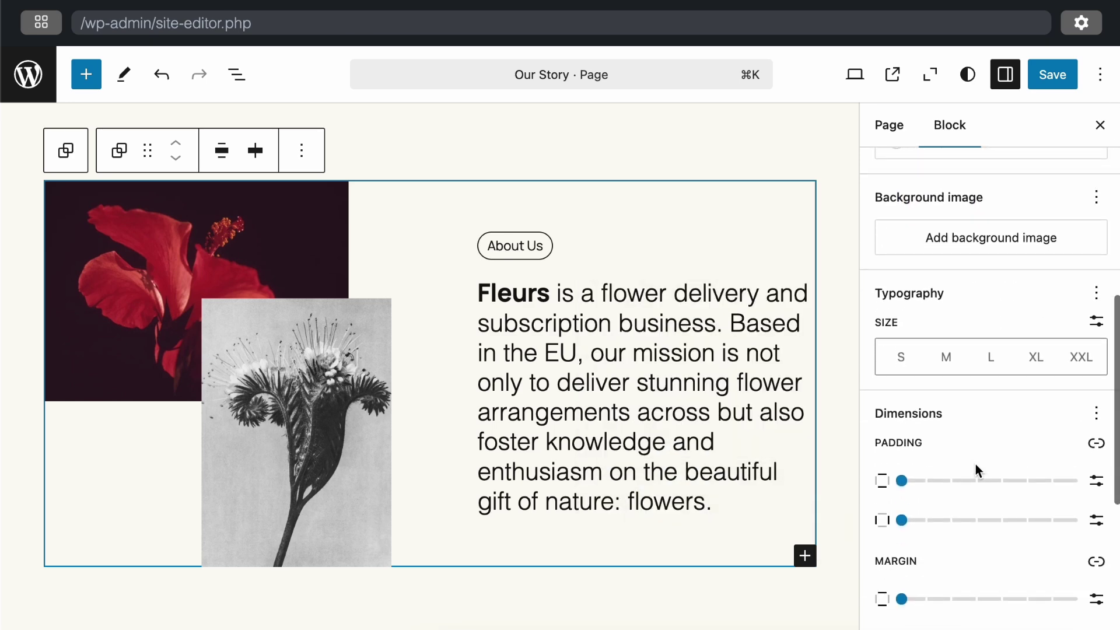
scroll(977, 470, down, 10)
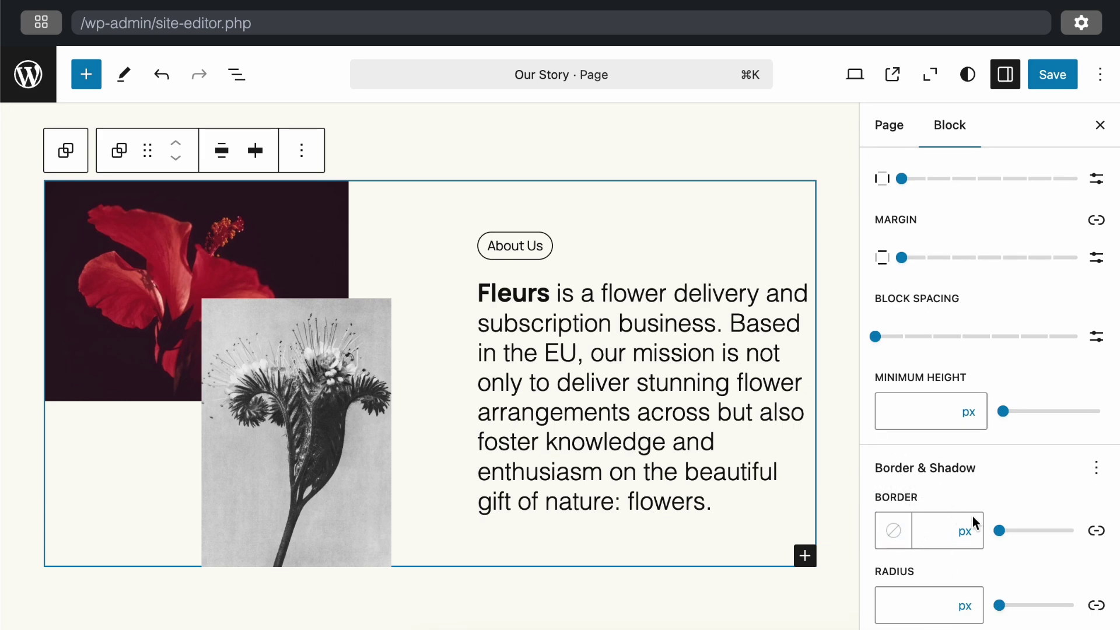
Give the group a 3 px border and 11 px radius, and enable the Shadow setting
drag(1001, 531, 1000, 531)
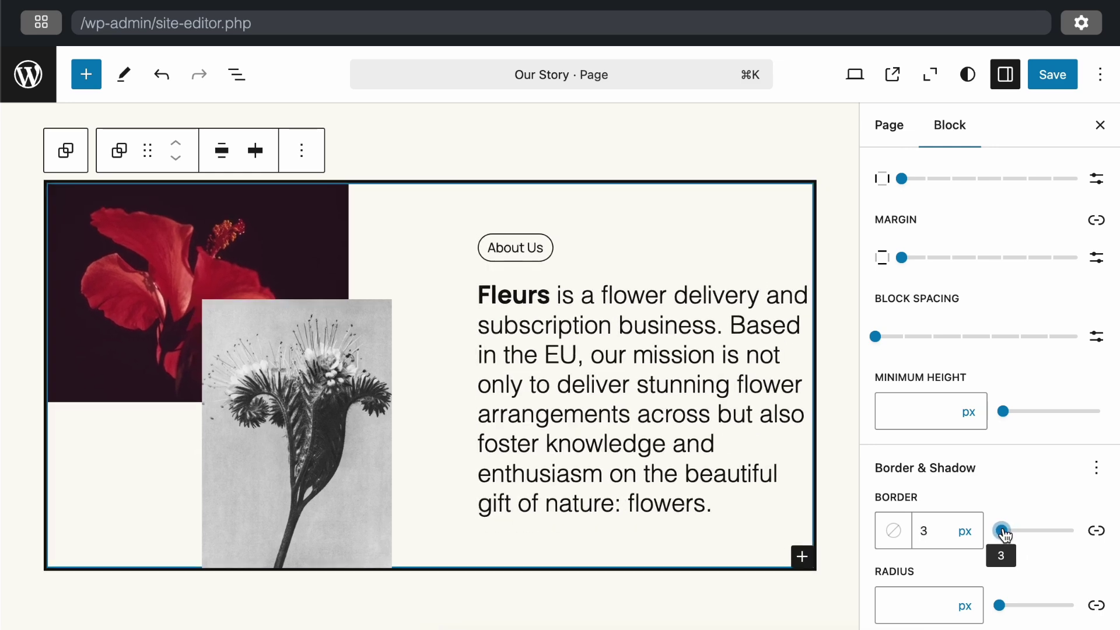
drag(1000, 606, 1010, 607)
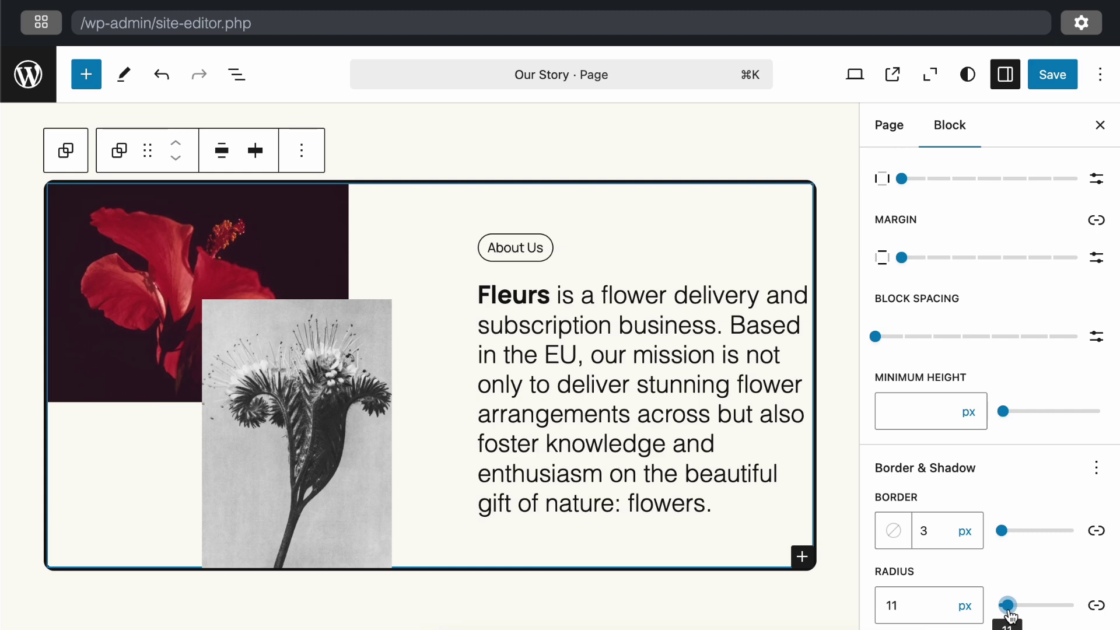
click(1096, 469)
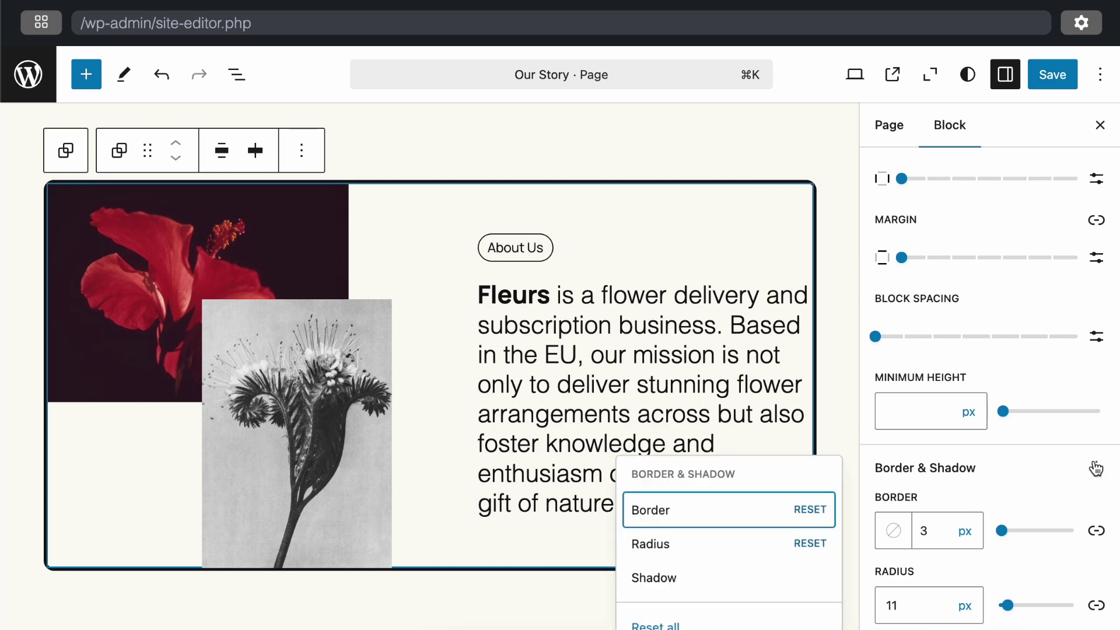
click(665, 580)
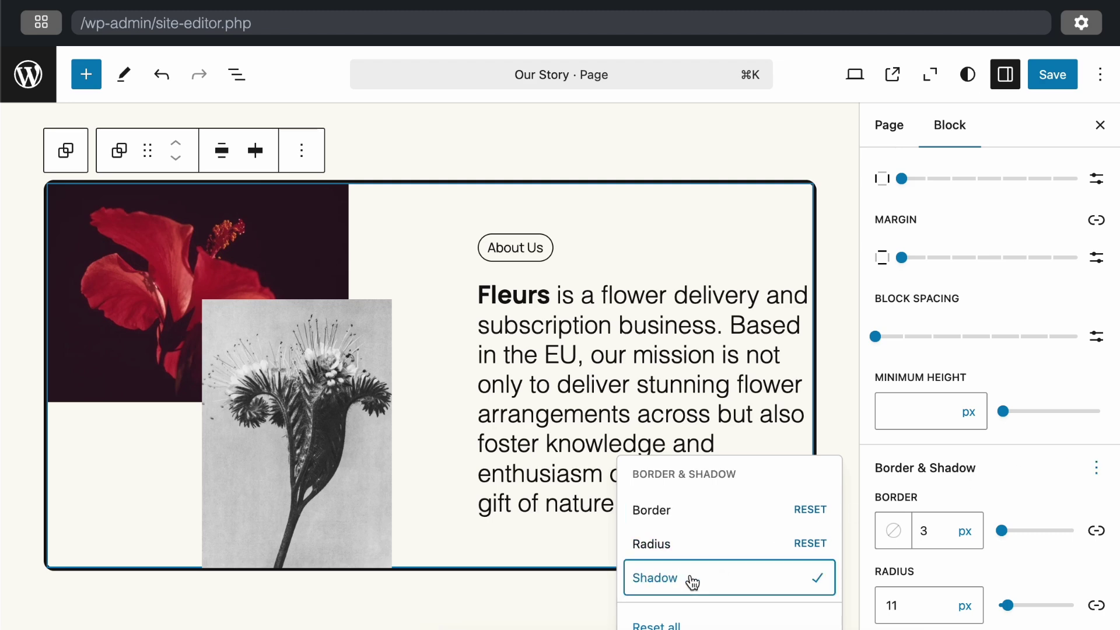
click(995, 576)
Apply the fourth Drop shadow preset to the About Us group
scroll(996, 576, down, 2)
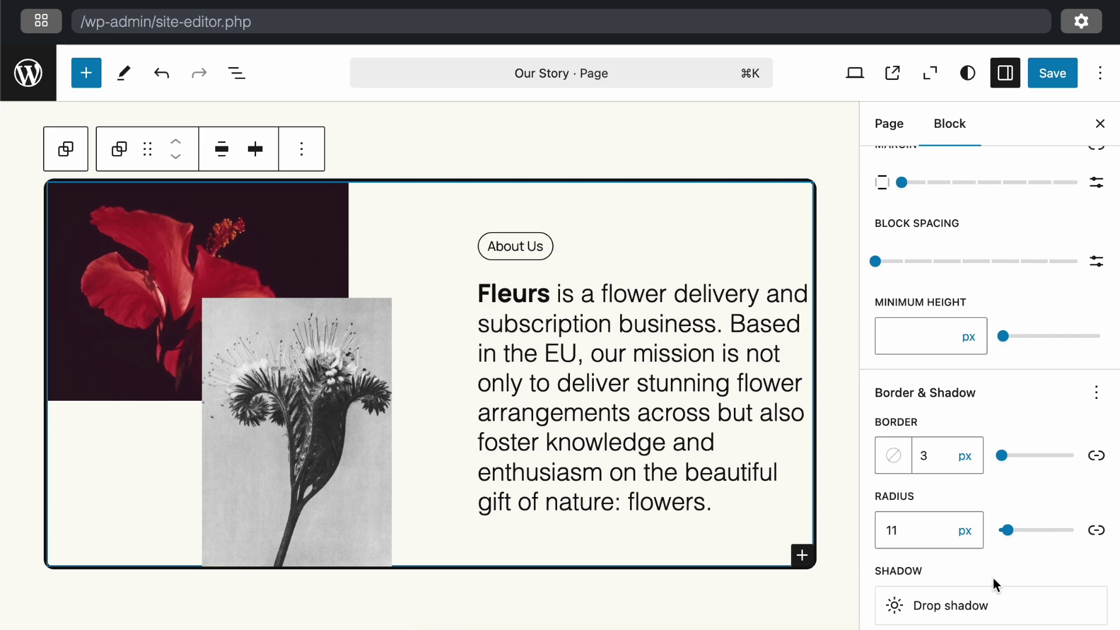
click(896, 609)
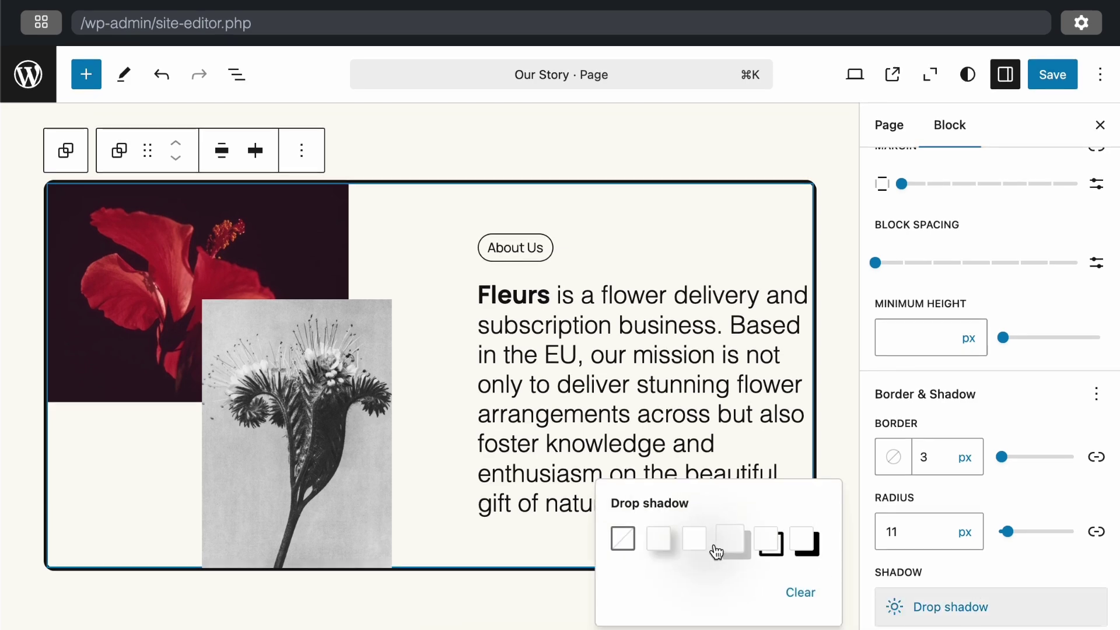
click(658, 541)
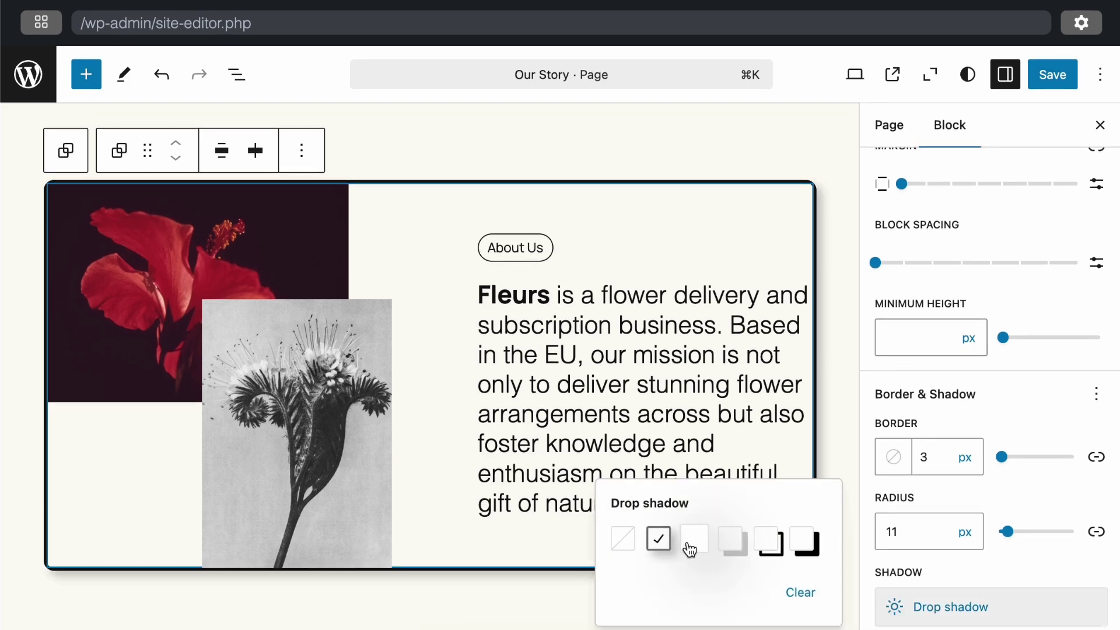
click(722, 543)
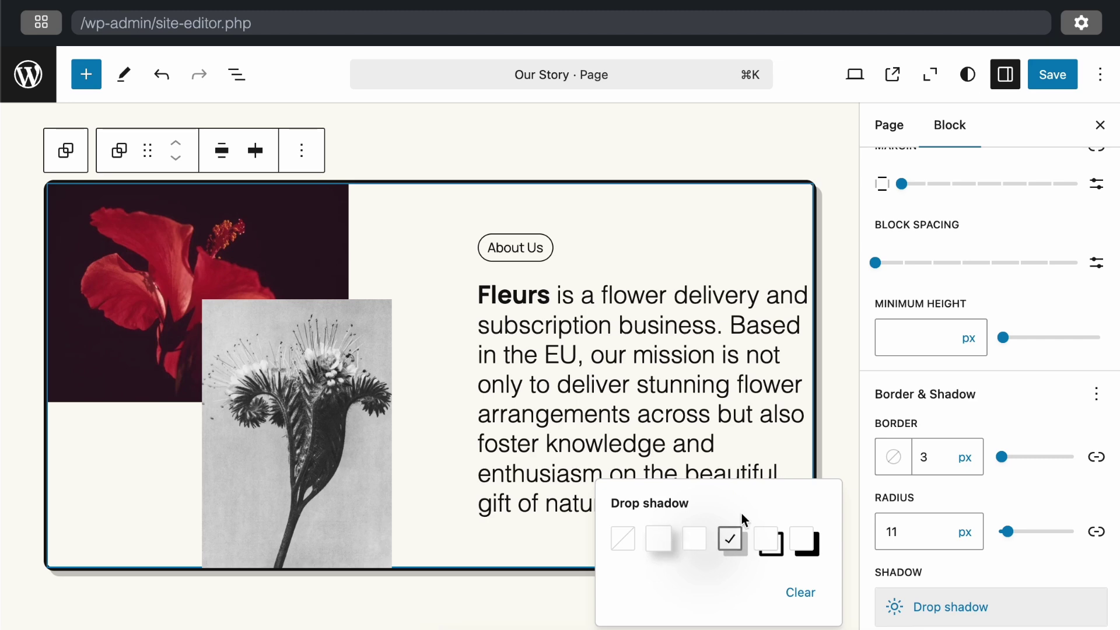
click(936, 422)
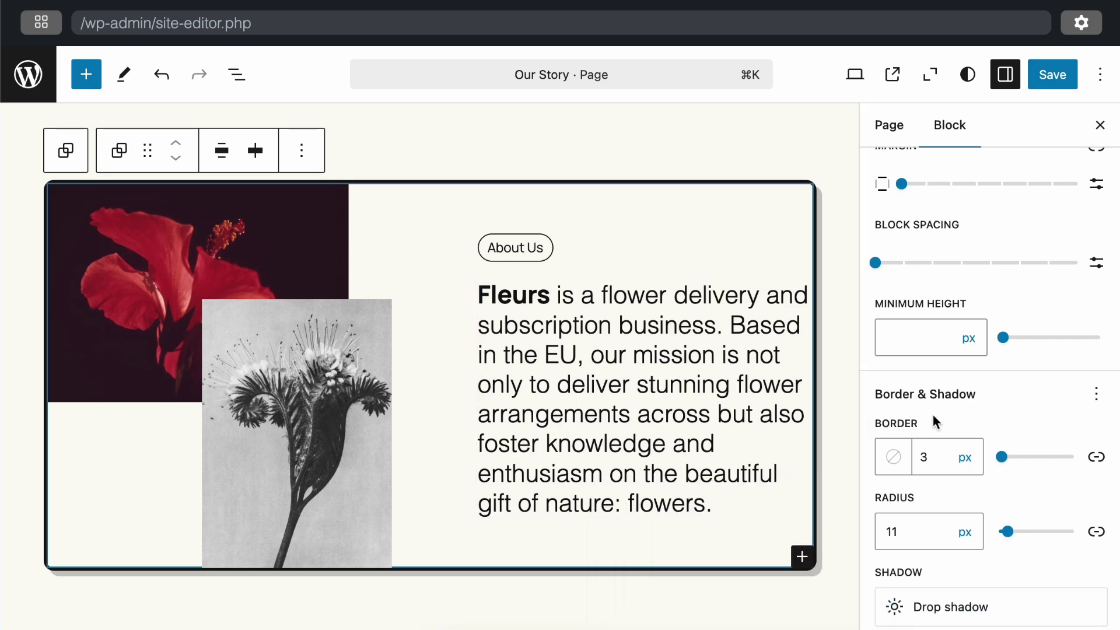
click(708, 570)
scroll(620, 210, up, 2)
Give the About Us group X-Small top/bottom and side padding
key(Up)
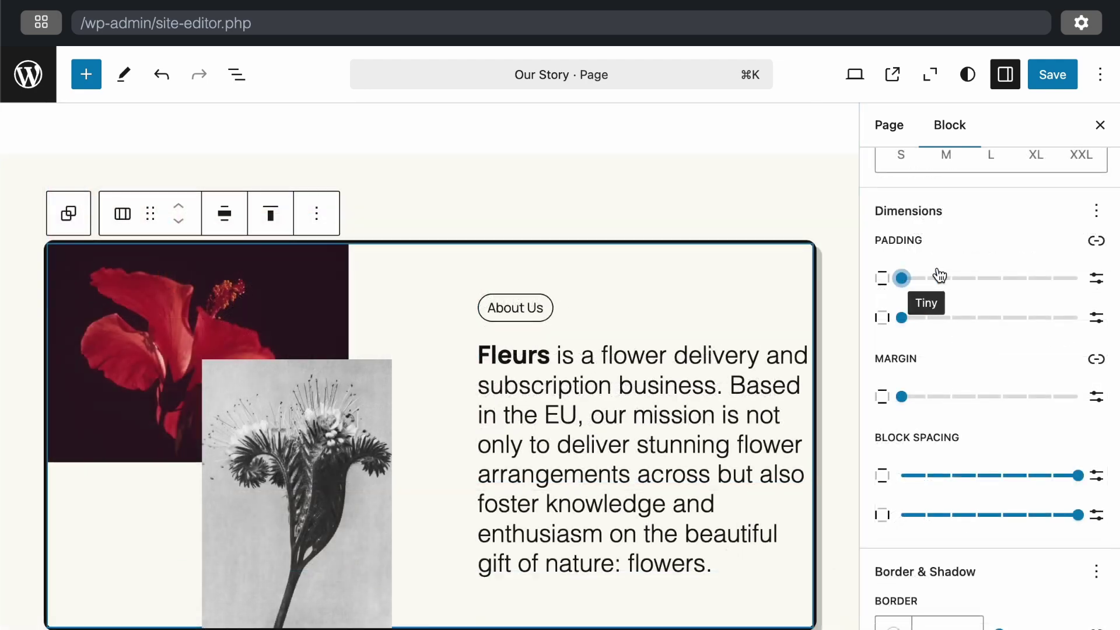
drag(933, 275, 943, 275)
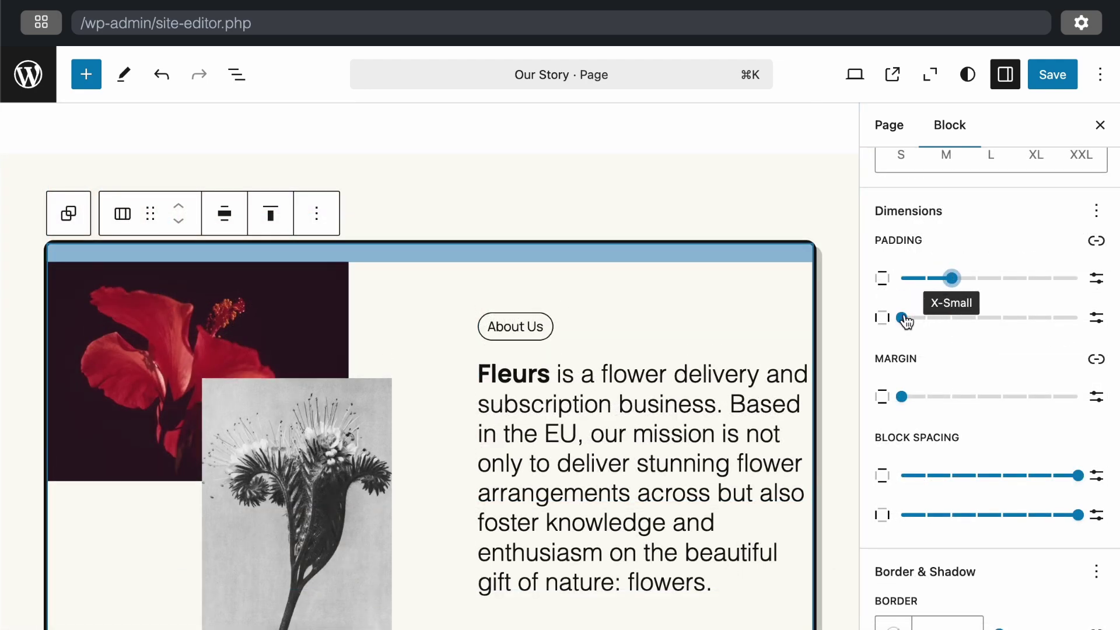
drag(905, 318, 957, 316)
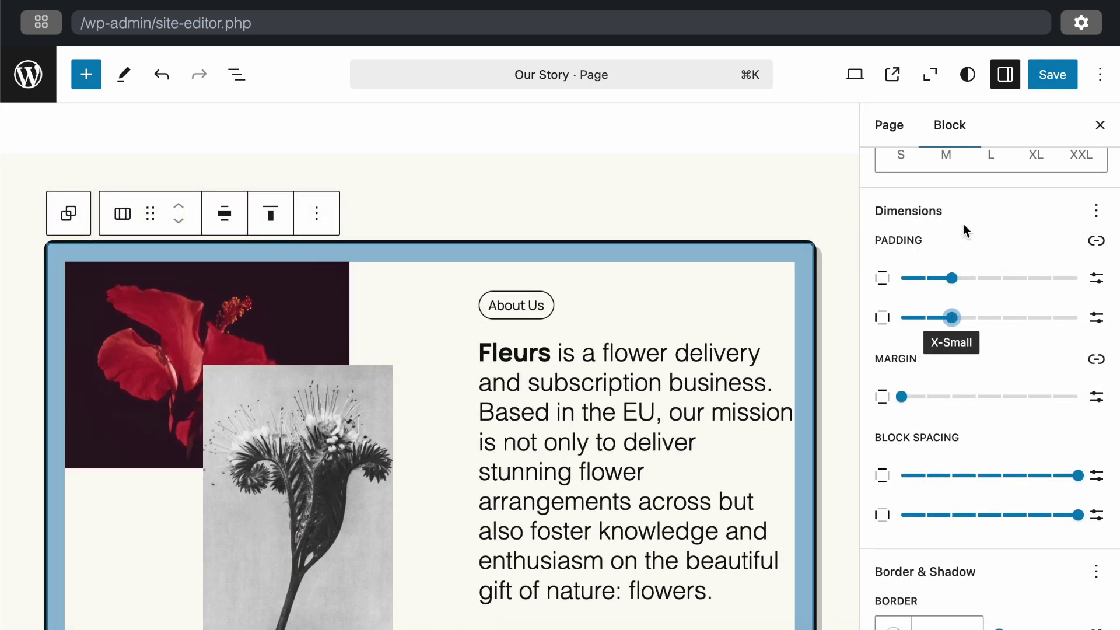
Select the outer Group surrounding the About Us card
scroll(975, 213, down, 3)
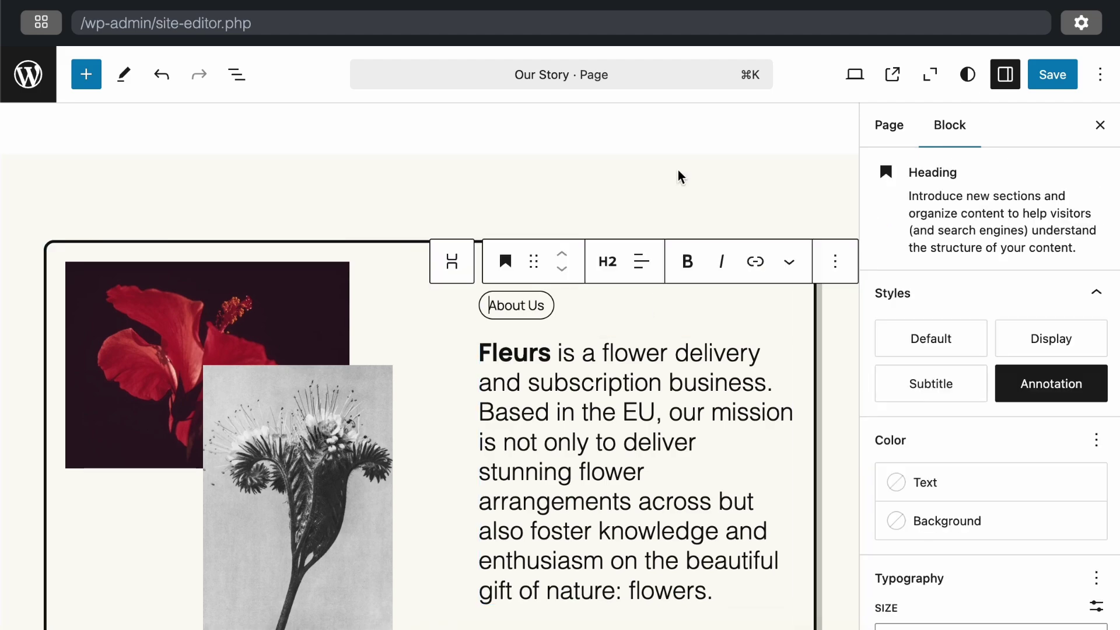
scroll(677, 175, down, 3)
click(753, 528)
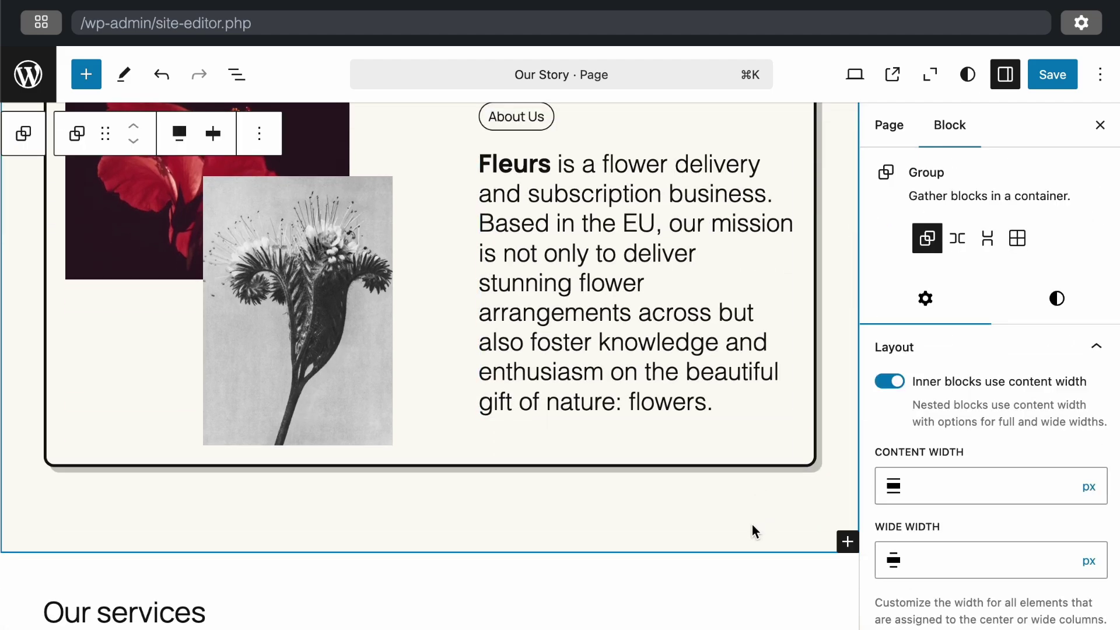
scroll(751, 524, up, 5)
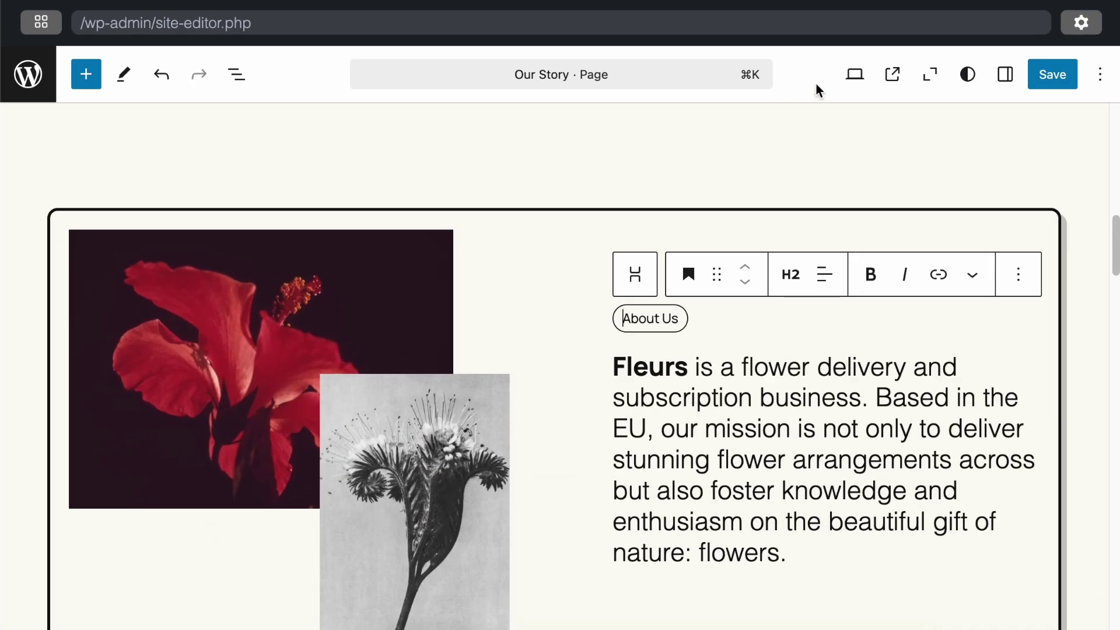
Turn on Zoom Out, scan the page, and open the pattern inserter below About Us
click(940, 79)
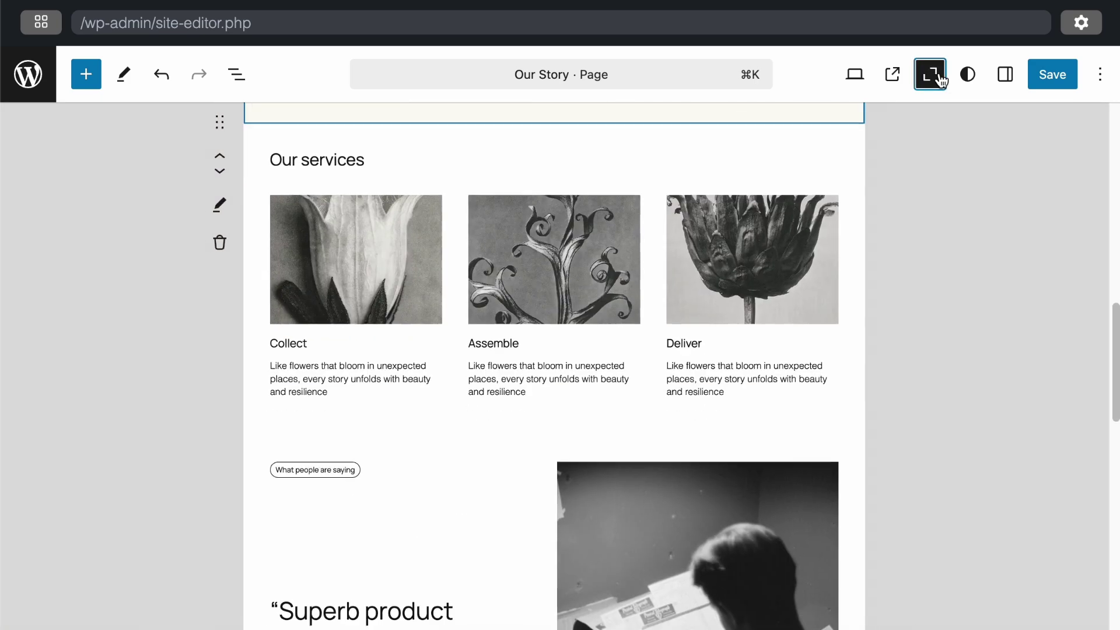
scroll(955, 258, up, 10)
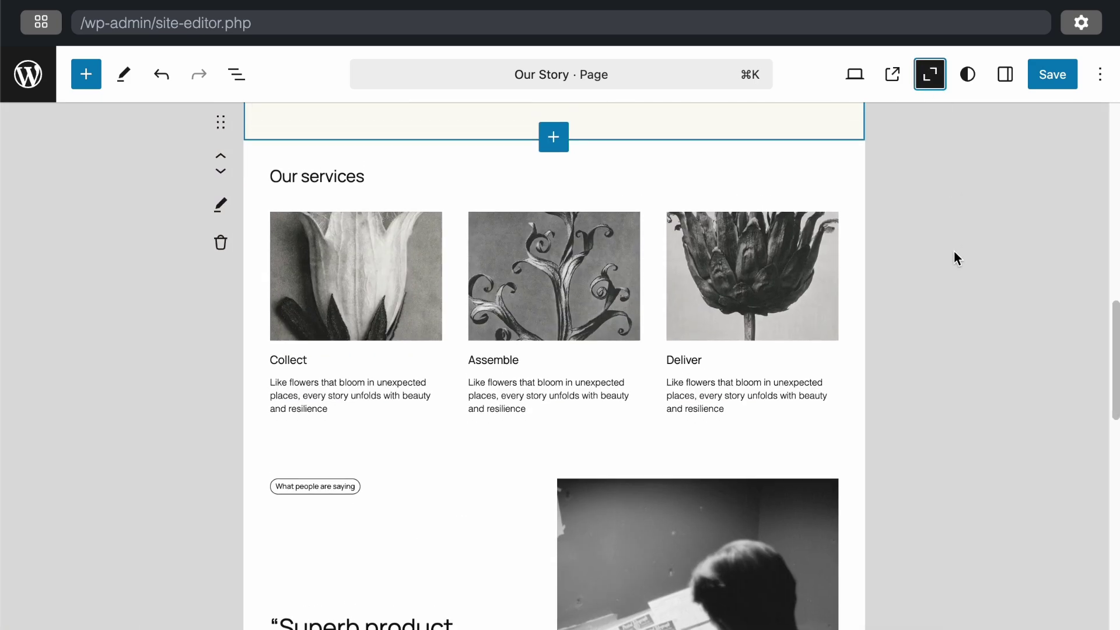
scroll(954, 256, up, 5)
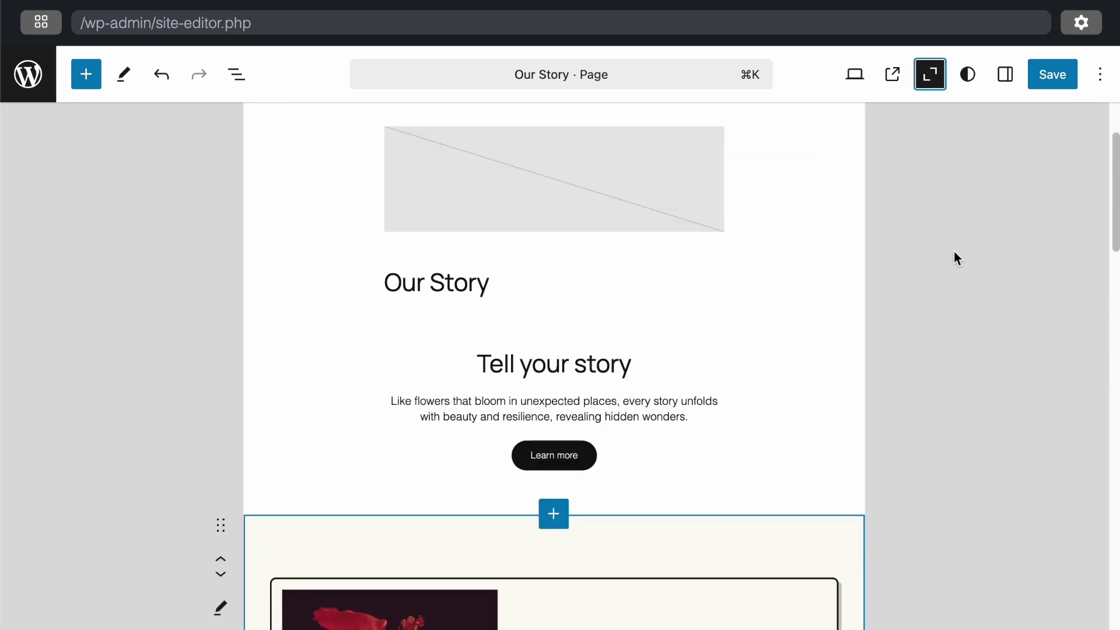
scroll(955, 256, down, 6)
scroll(954, 252, down, 3)
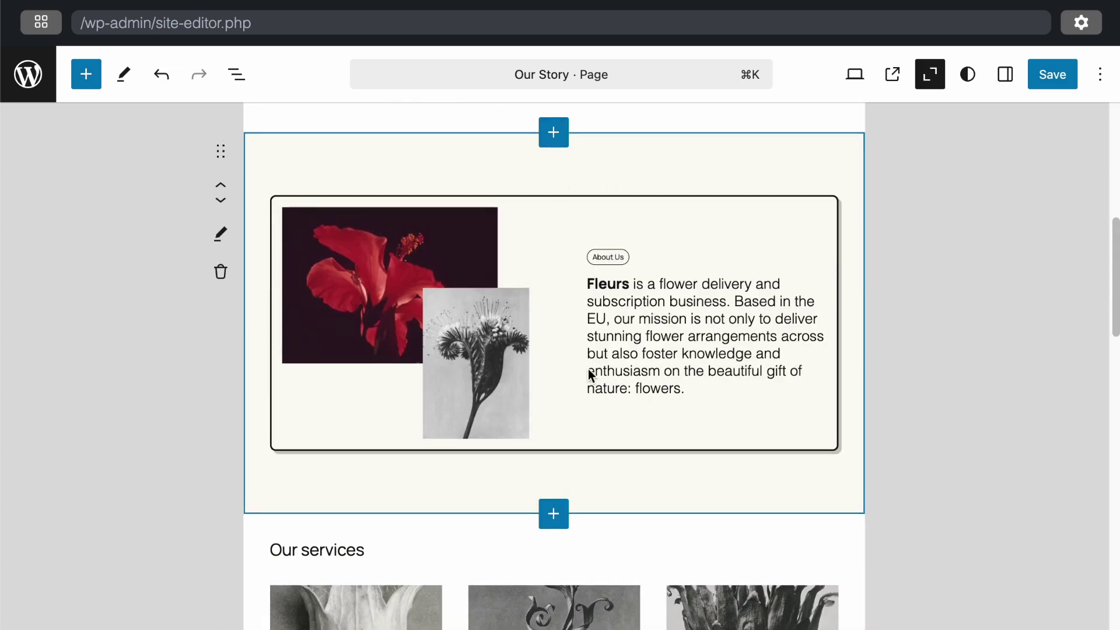
click(553, 514)
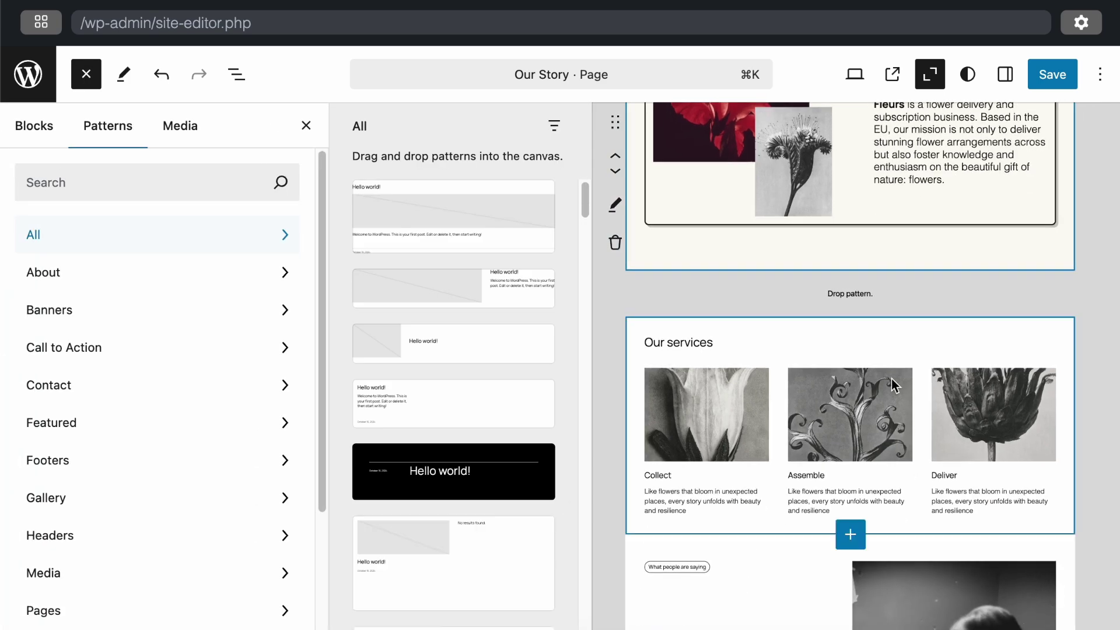
Drop the 'About the event' pattern from the About category below About Us
click(111, 283)
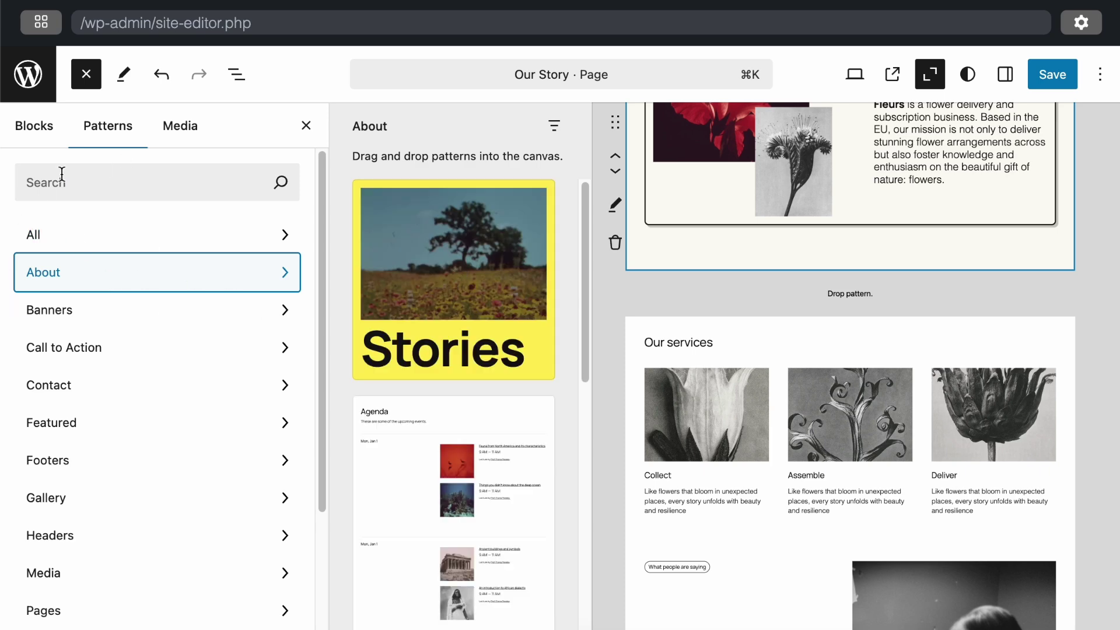
scroll(495, 421, down, 8)
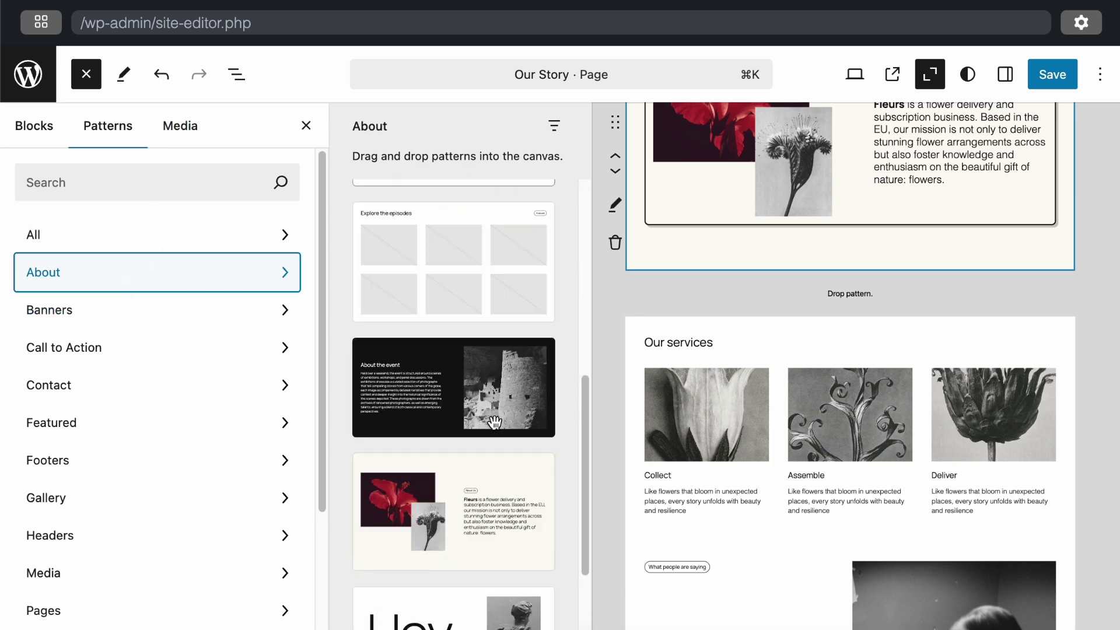
drag(461, 327, 857, 292)
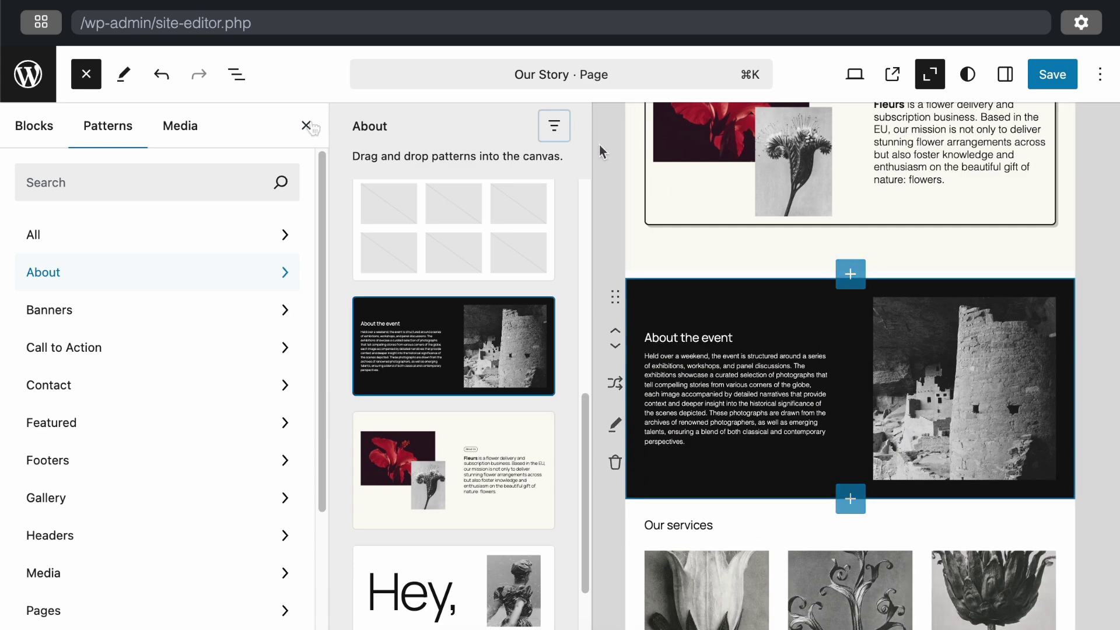
click(306, 125)
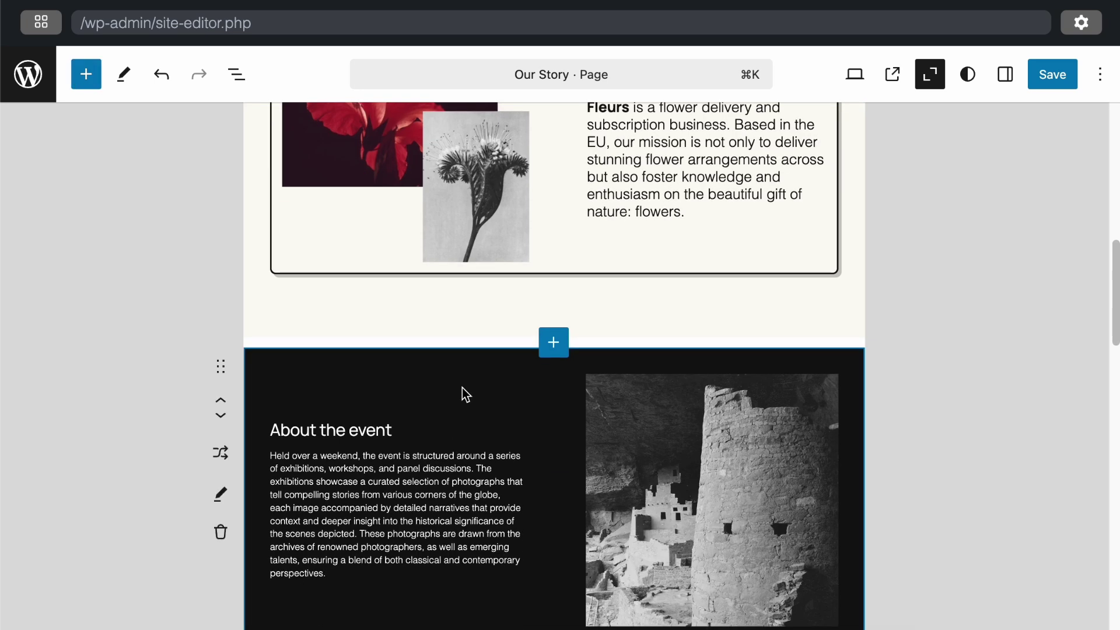
scroll(361, 415, down, 3)
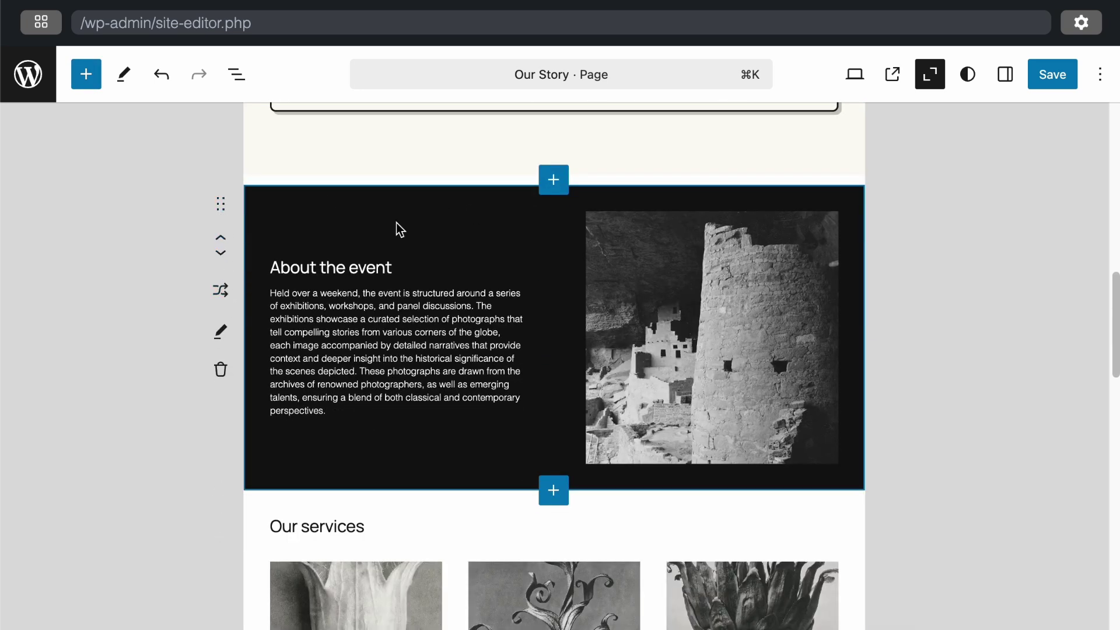
click(218, 291)
click(217, 293)
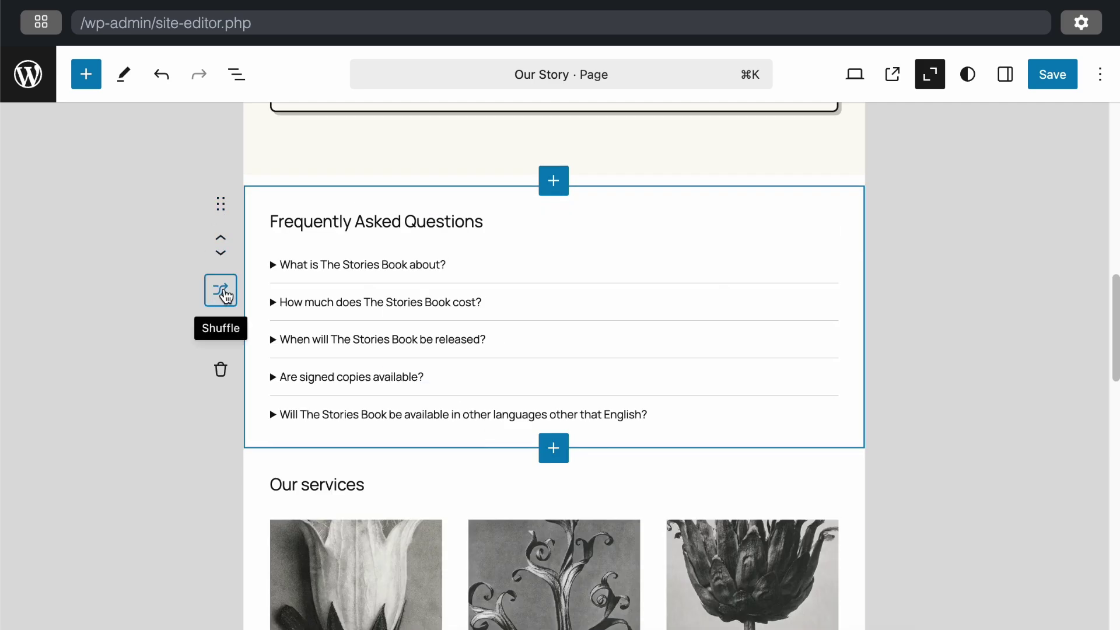
click(217, 293)
scroll(672, 305, down, 5)
click(231, 353)
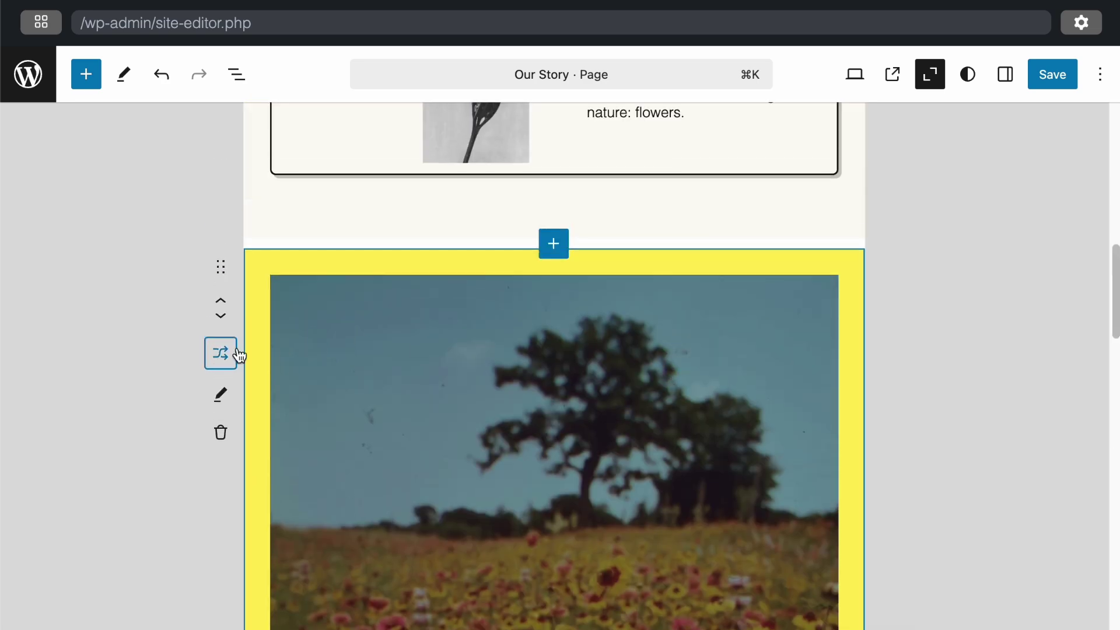
click(222, 353)
click(222, 353)
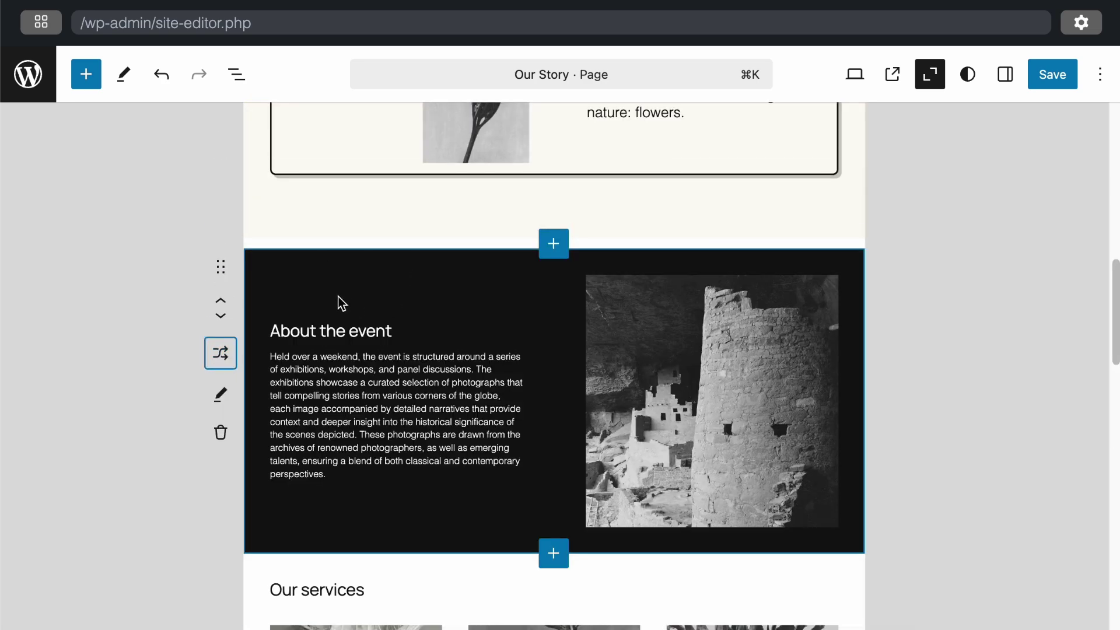
click(221, 395)
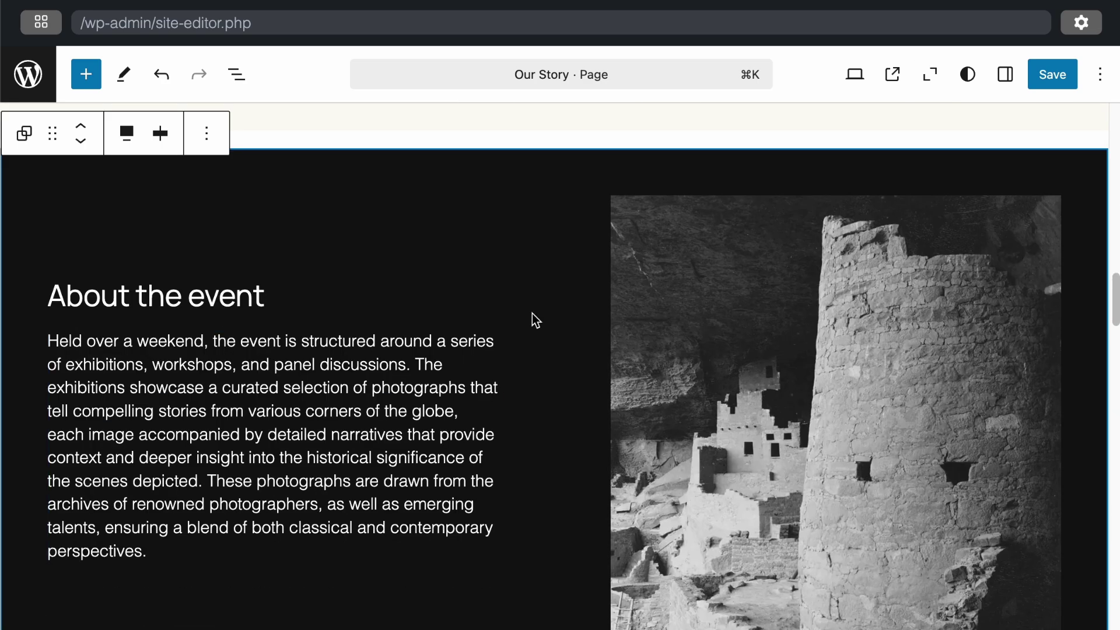
scroll(605, 163, up, 3)
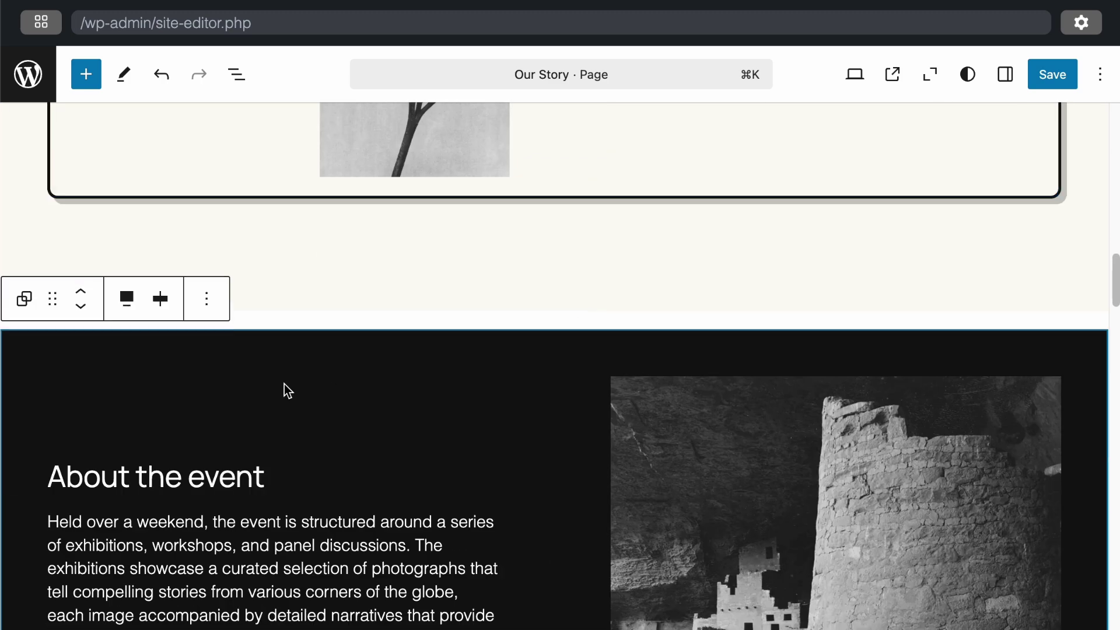
scroll(601, 343, down, 6)
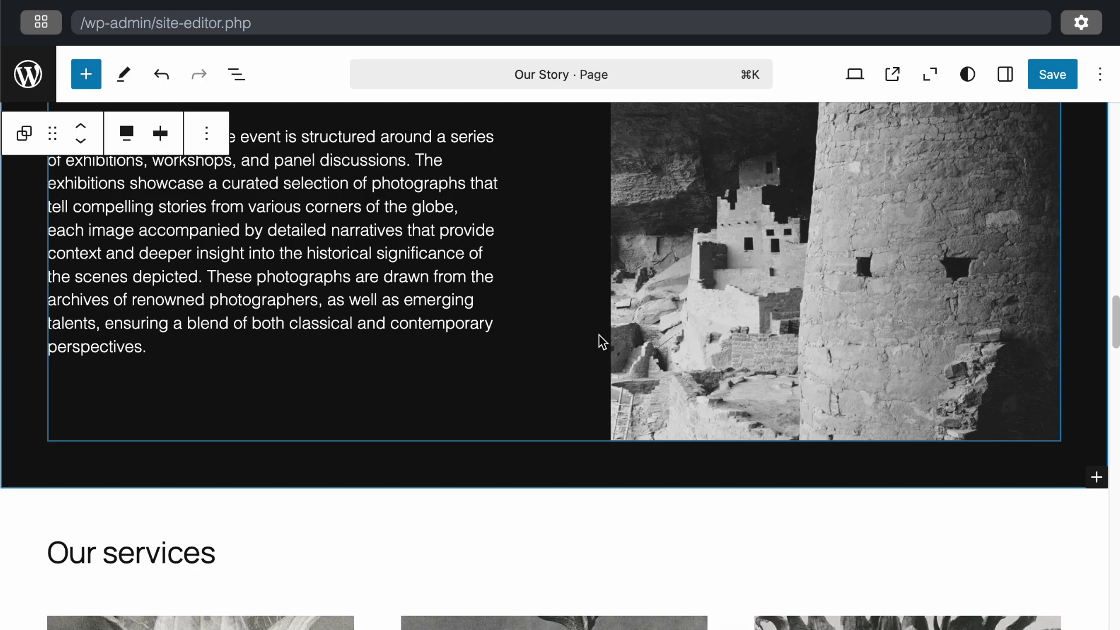
click(930, 74)
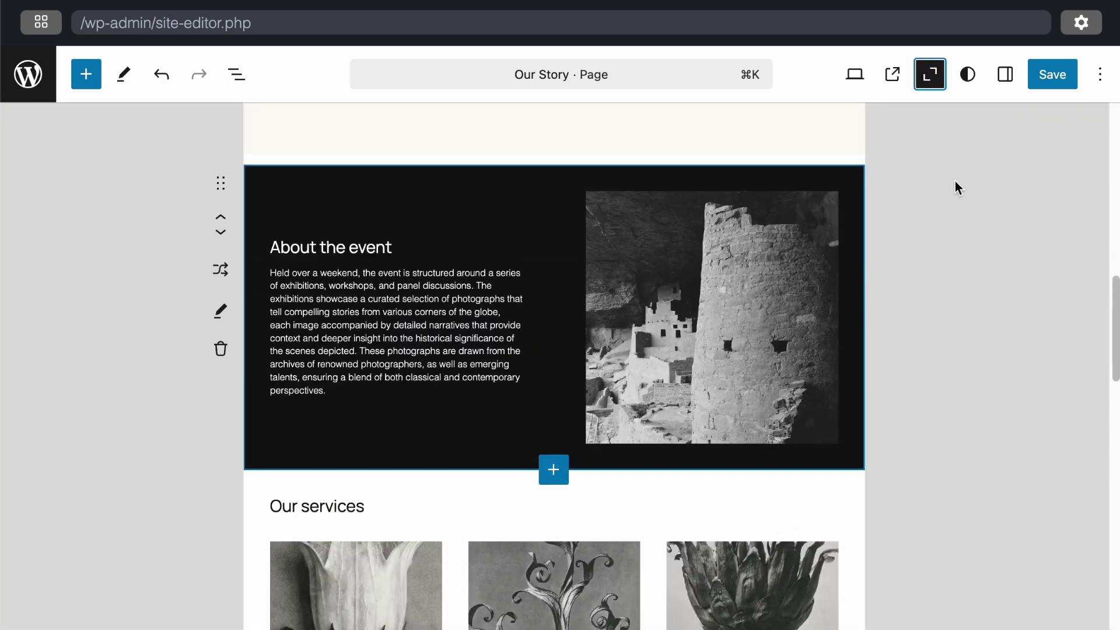
click(955, 181)
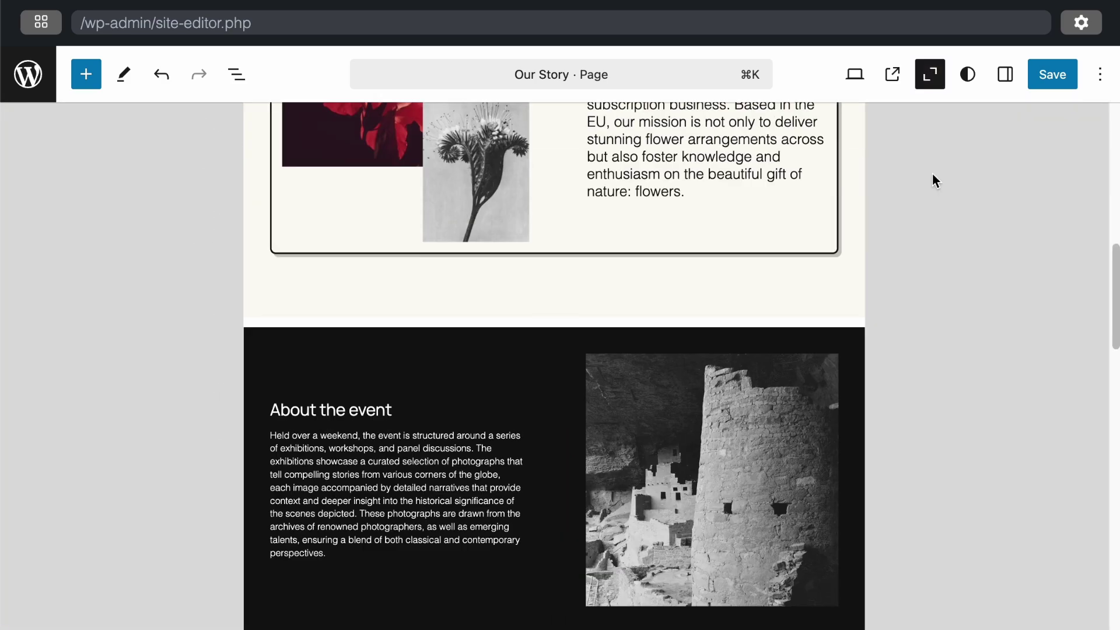
Leave zoom-out view and open the global Styles Background settings
click(941, 73)
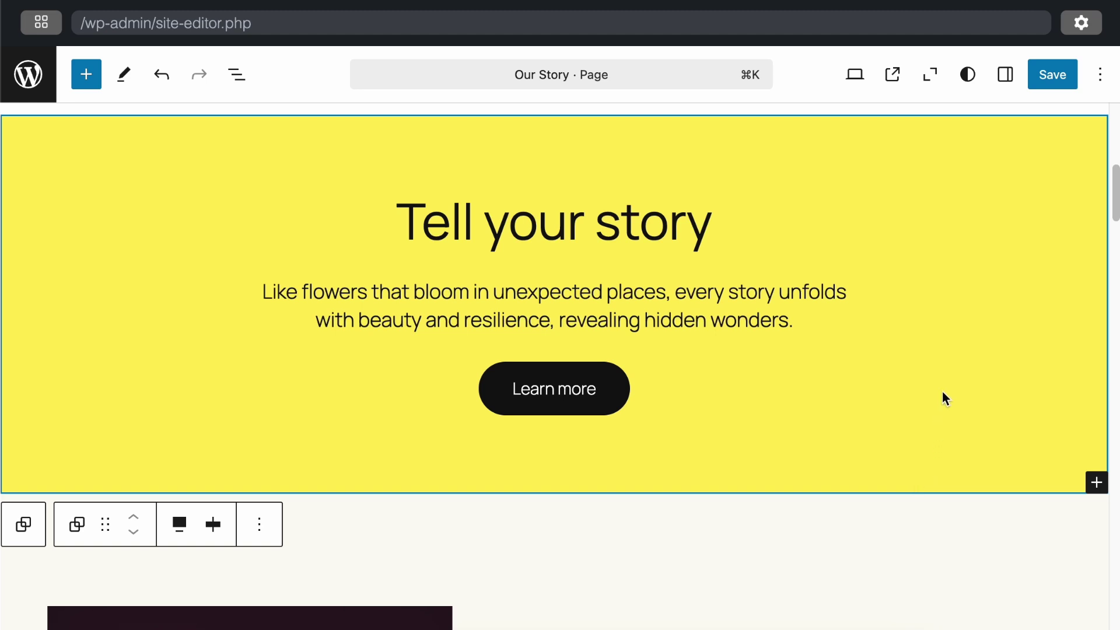
click(971, 81)
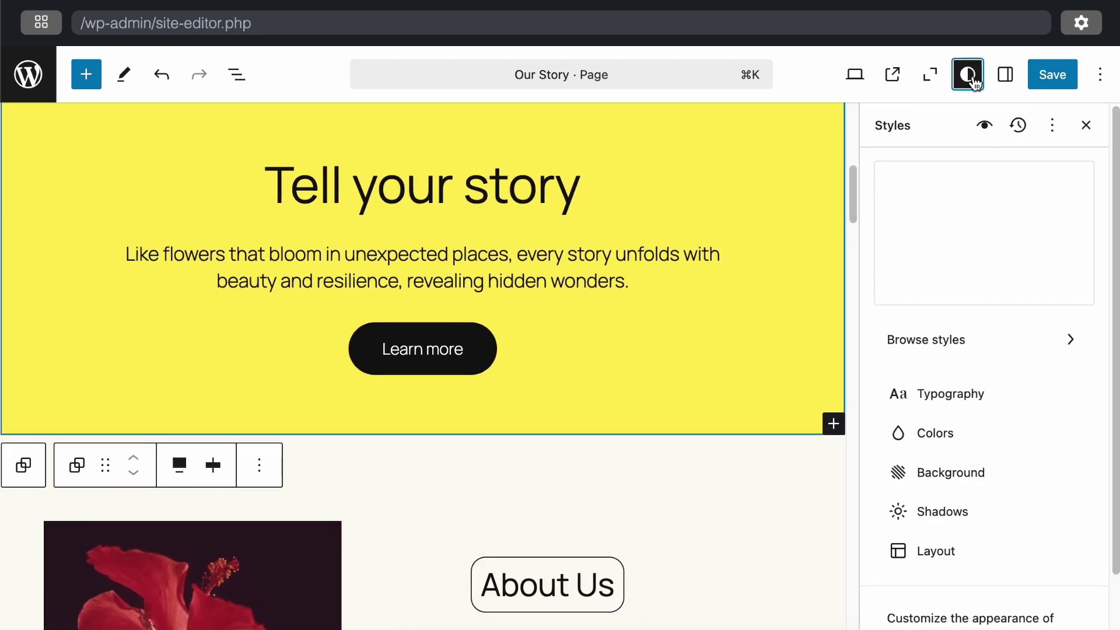
scroll(938, 298, down, 3)
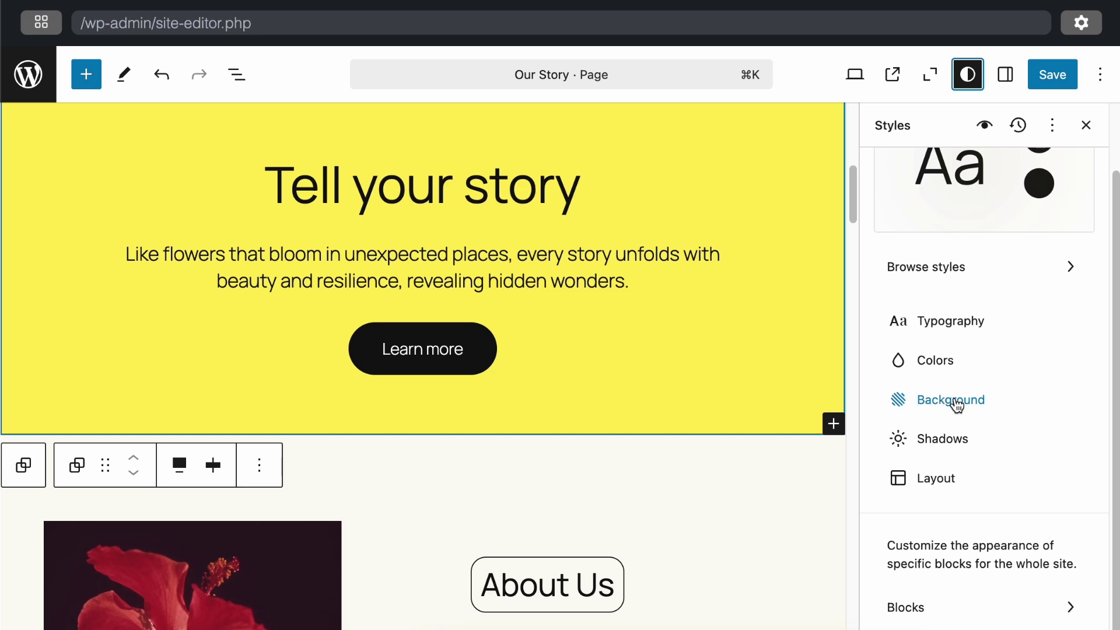
click(957, 403)
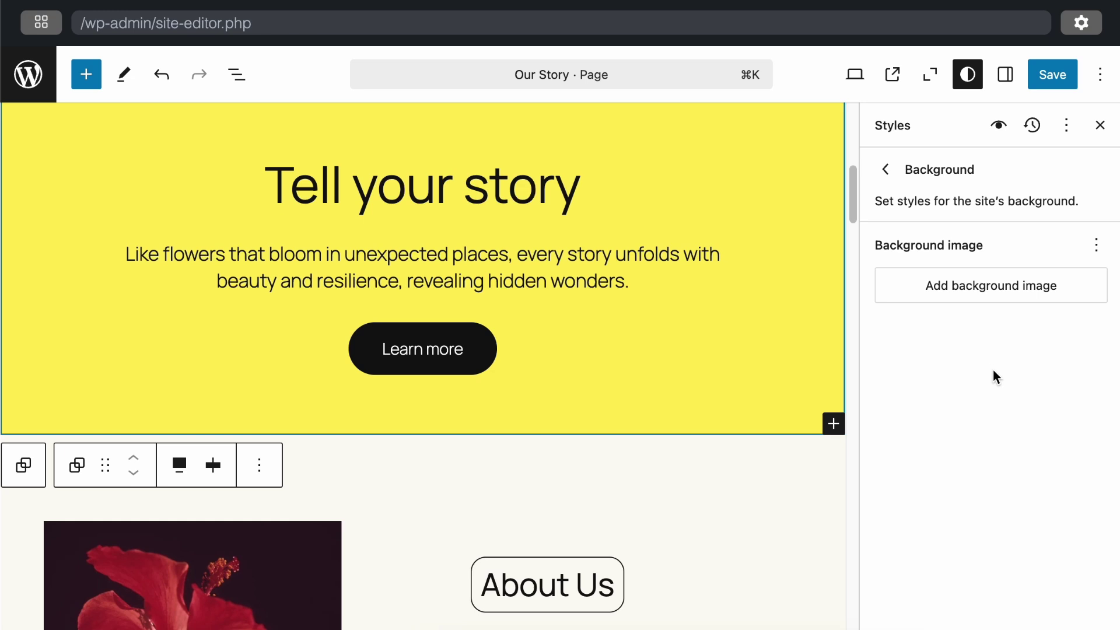
Go from Background to Typography and open the Font size presets list
click(886, 170)
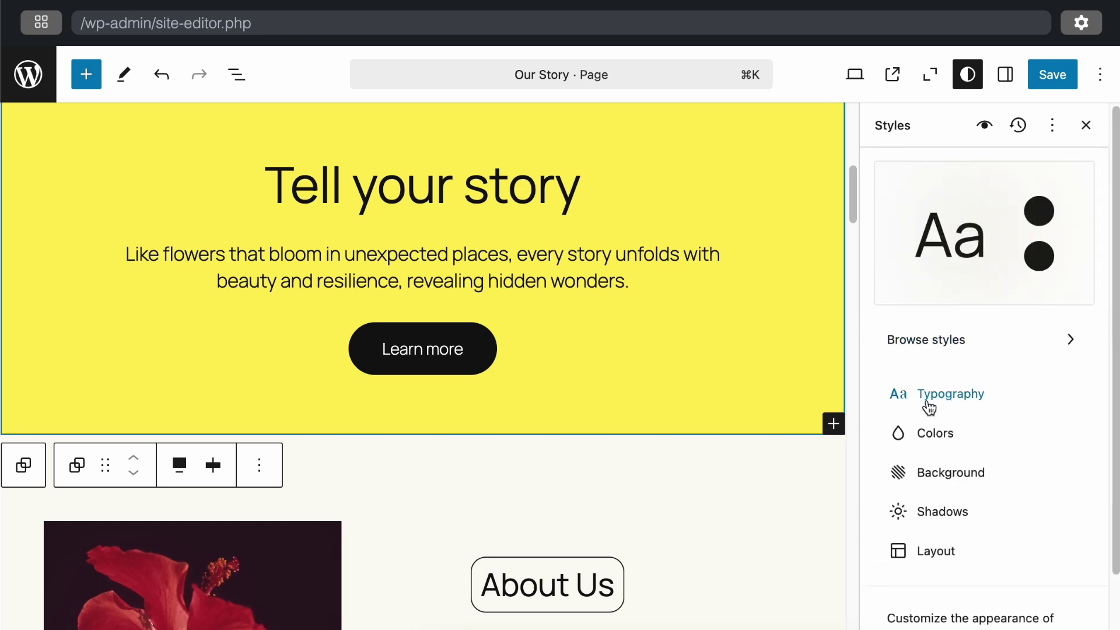
click(956, 397)
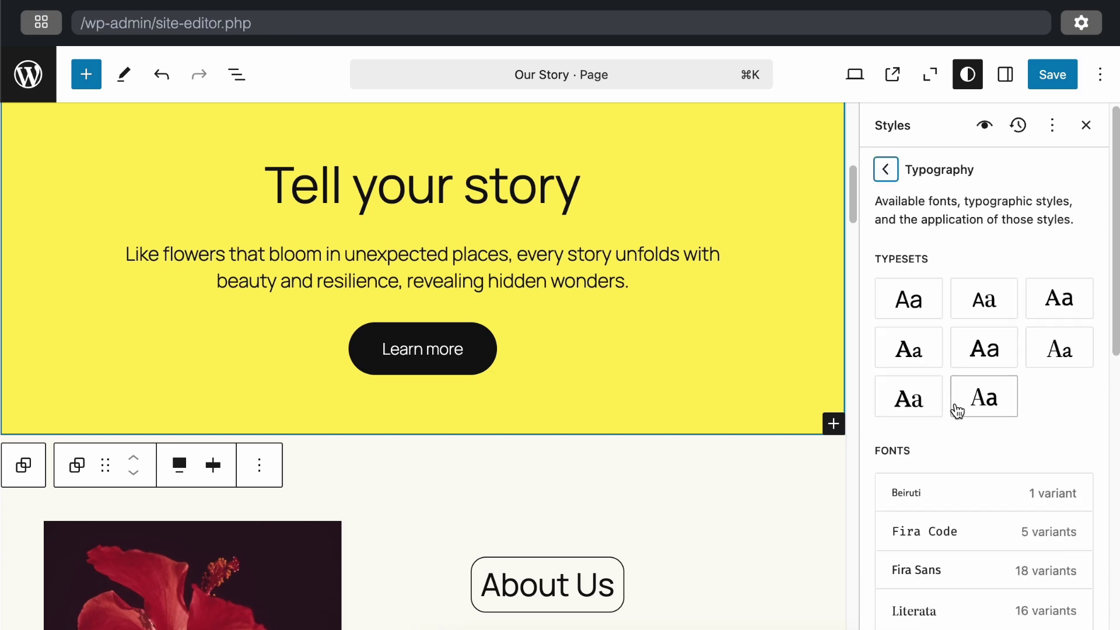
scroll(949, 432, down, 10)
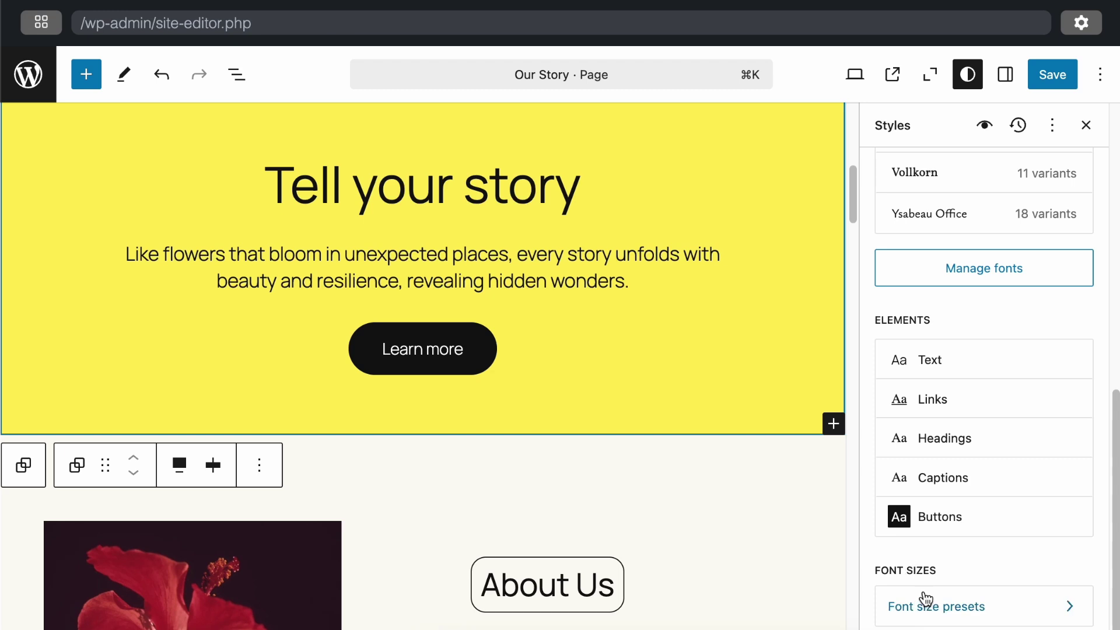
click(1020, 623)
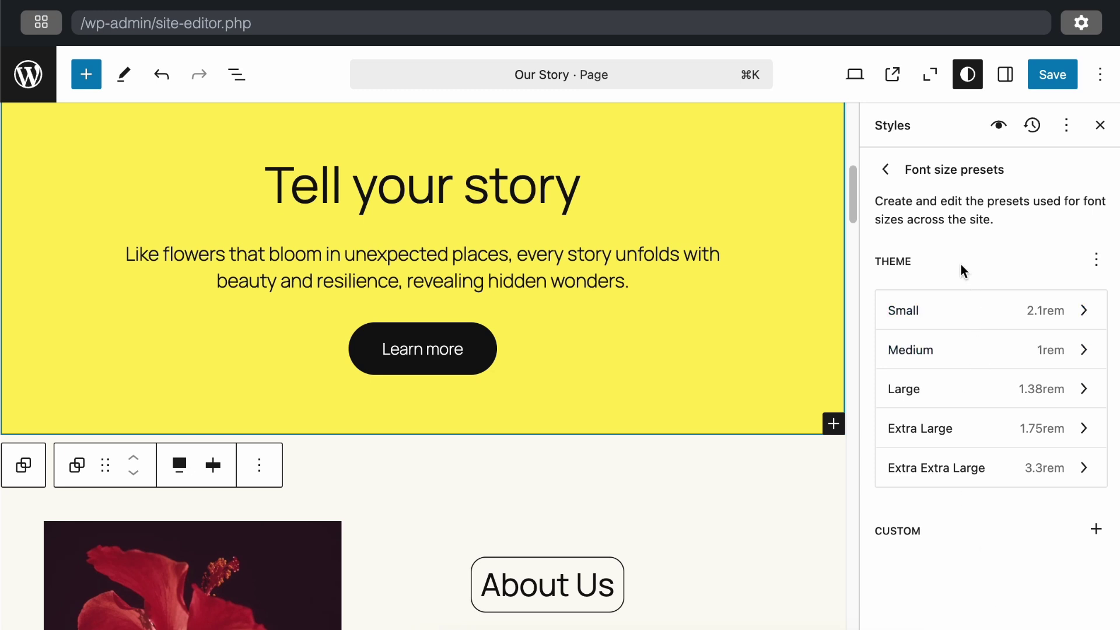
Raise the Extra Extra Large preset size from 3.3 rem to 4.1 rem
click(923, 476)
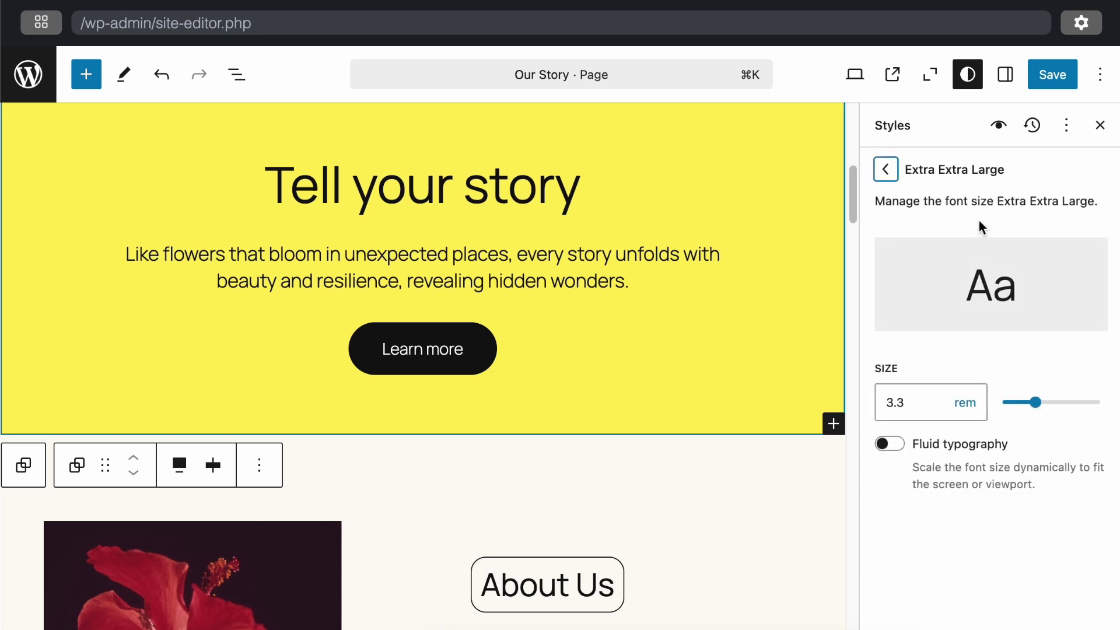
click(1027, 407)
drag(1032, 412, 1043, 409)
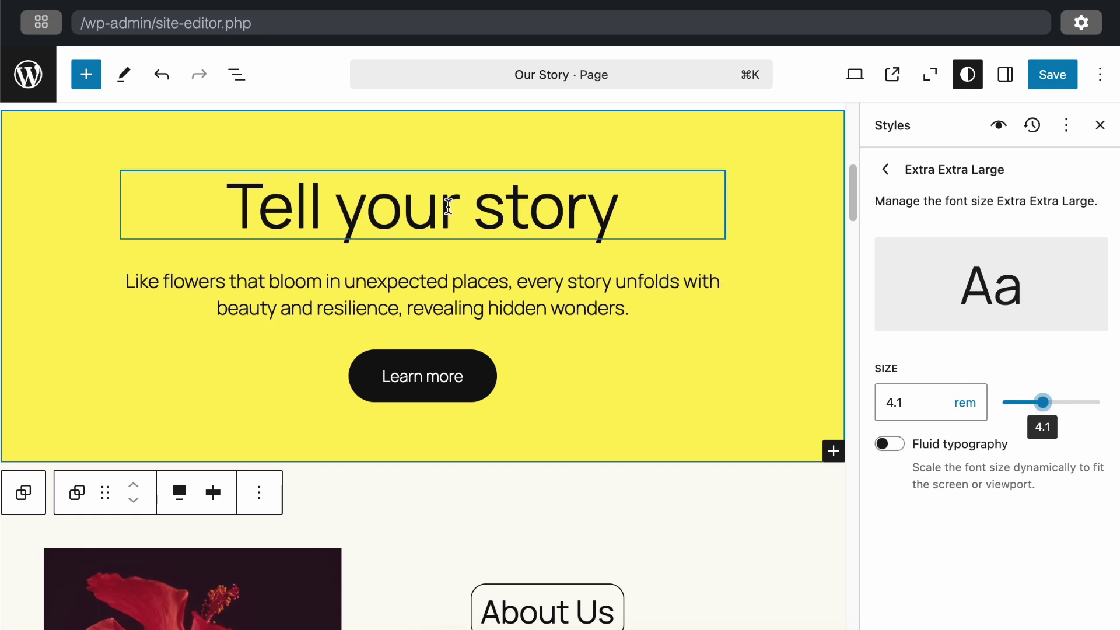
drag(1042, 407, 1044, 407)
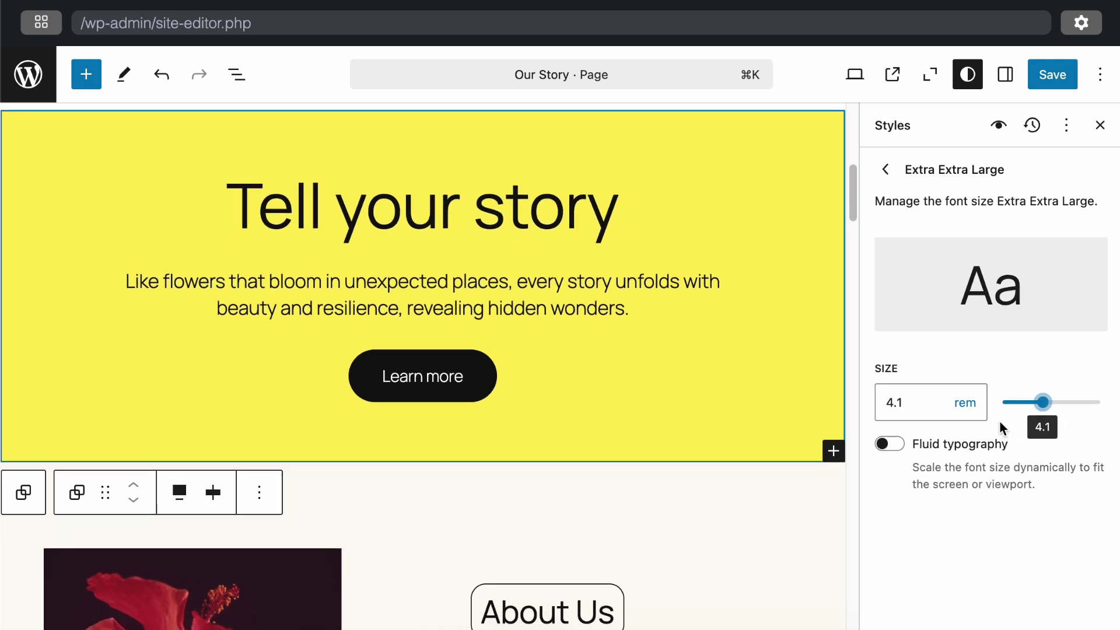
Turn on fluid typography for Extra Extra Large and raise its size to 4.5 rem
click(908, 444)
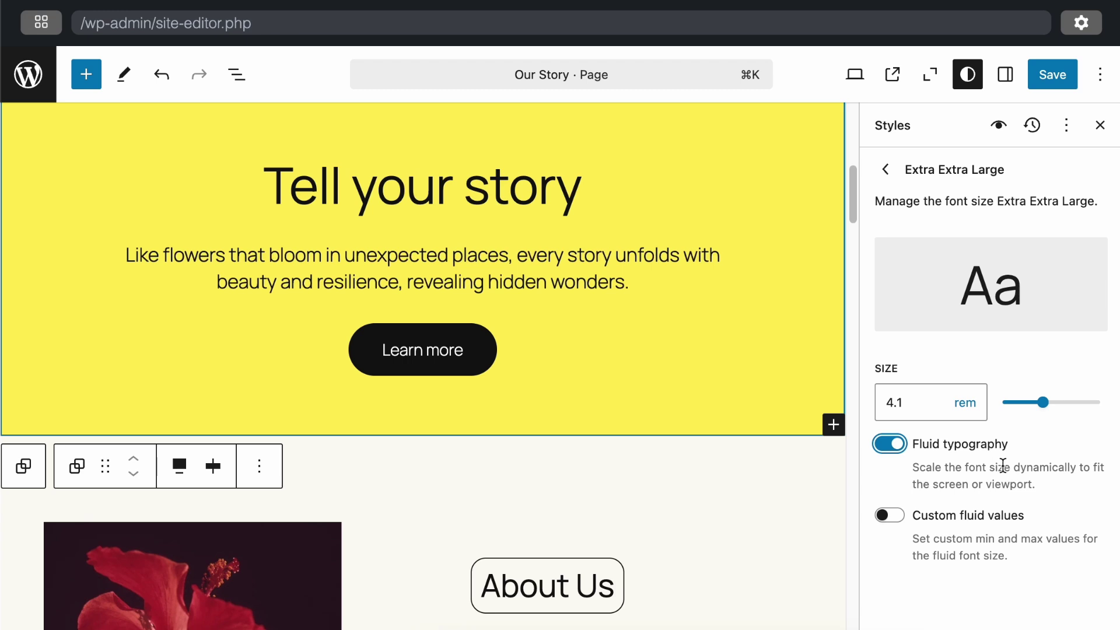
key(shift+Tab)
key(Right)
key(Right)
key(Right)
key(Right)
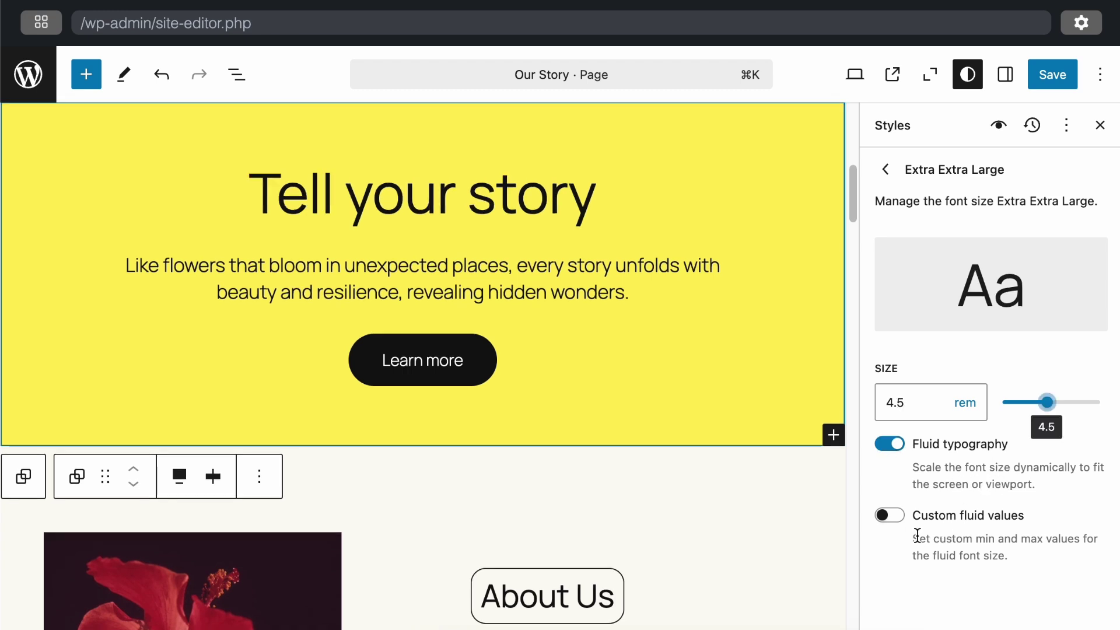
Enable custom fluid values with a 3.5 rem minimum and 5.3 rem maximum
click(896, 516)
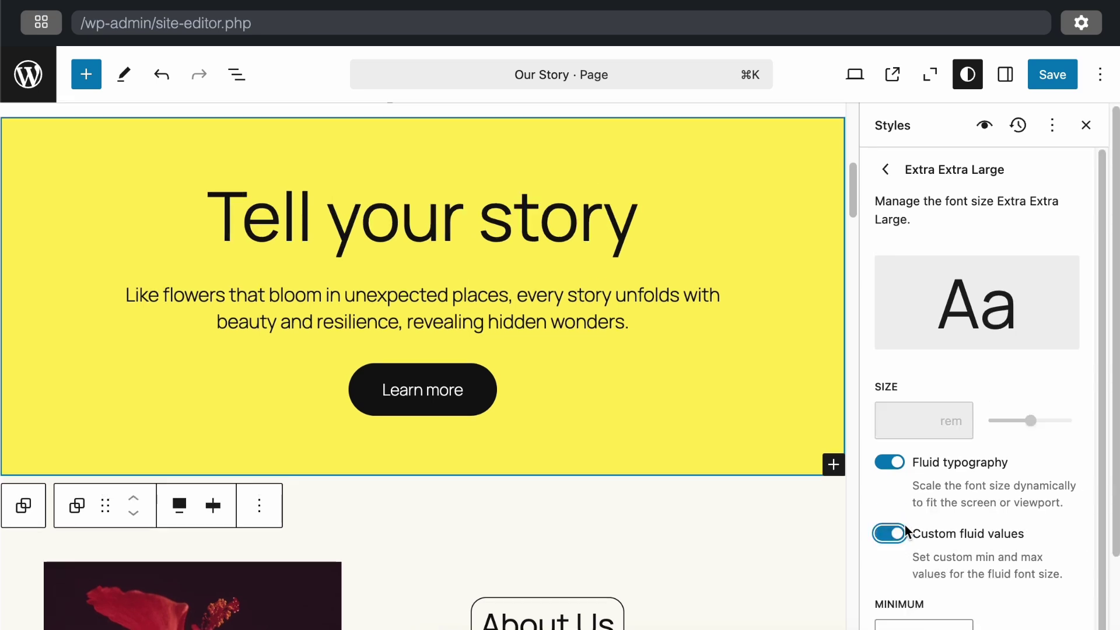
scroll(986, 525, down, 2)
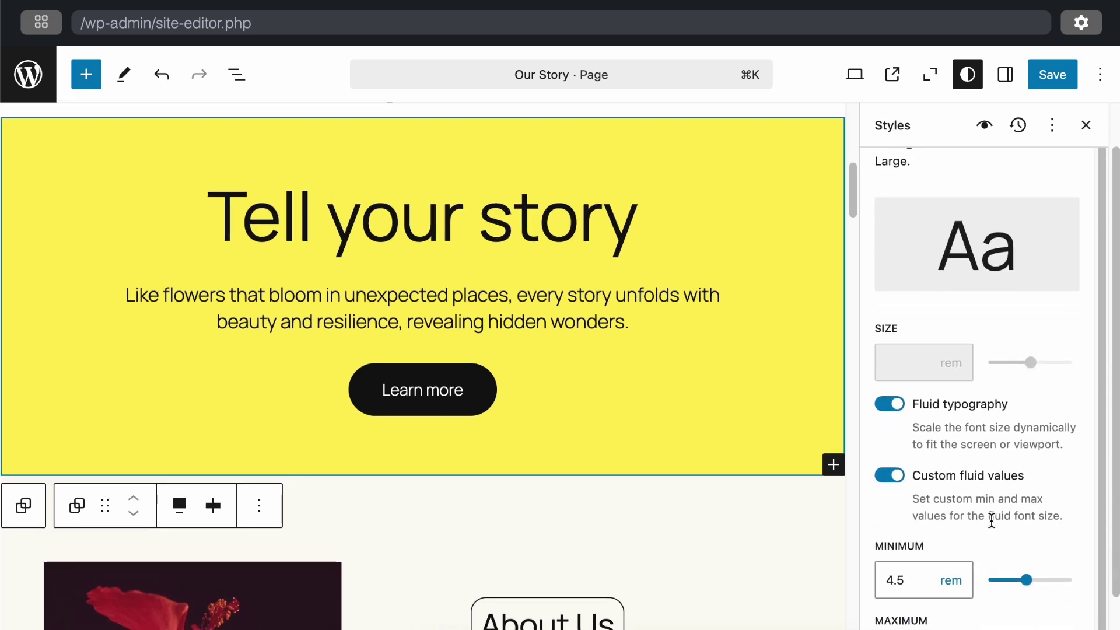
scroll(992, 521, down, 2)
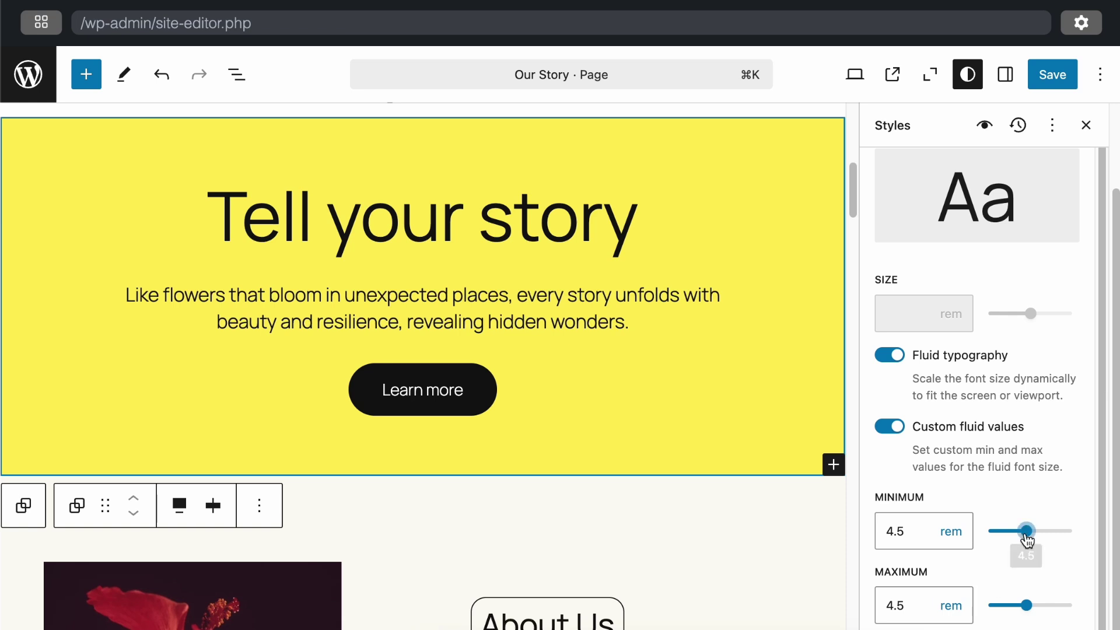
drag(1025, 531, 1018, 537)
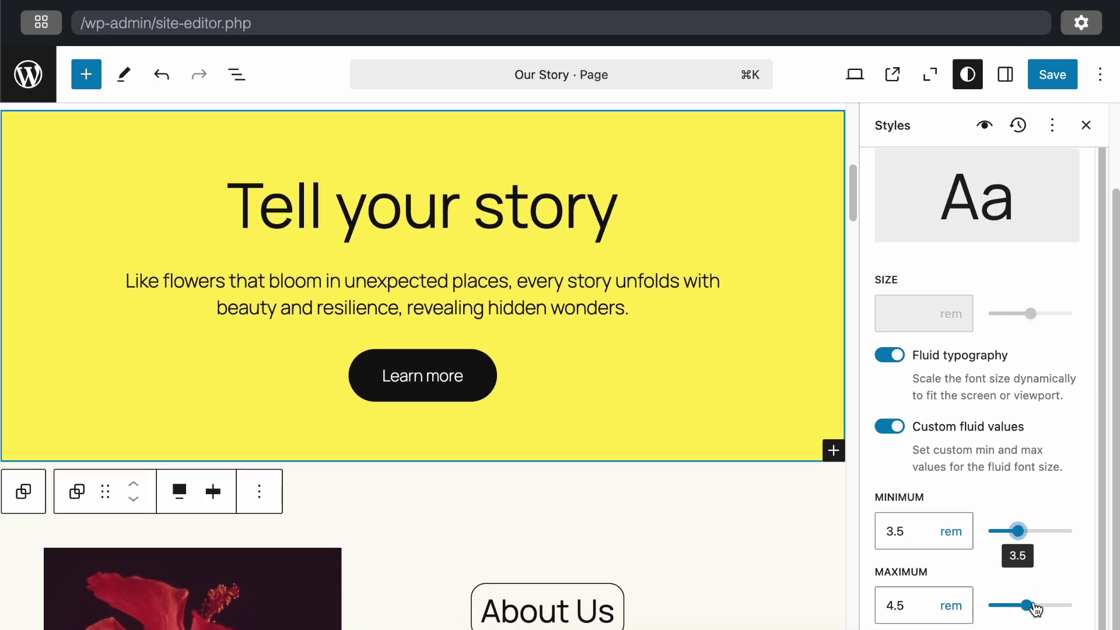
mouse_move(1025, 607)
mouse_down()
mouse_move(1014, 610)
mouse_move(1035, 612)
mouse_up()
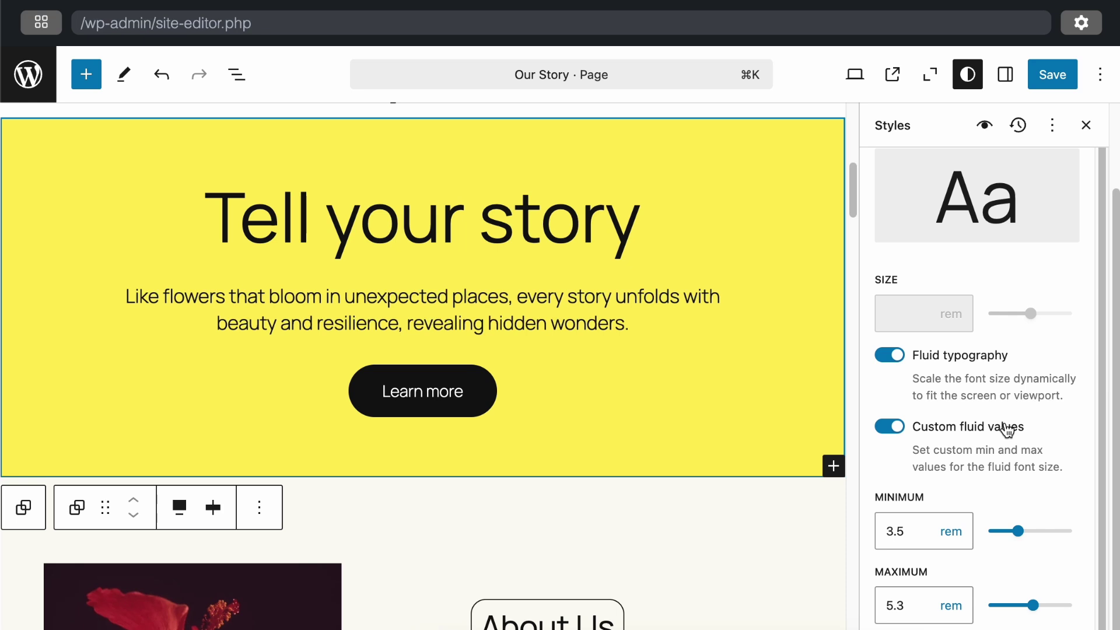
scroll(1008, 430, up, 1)
scroll(980, 287, up, 5)
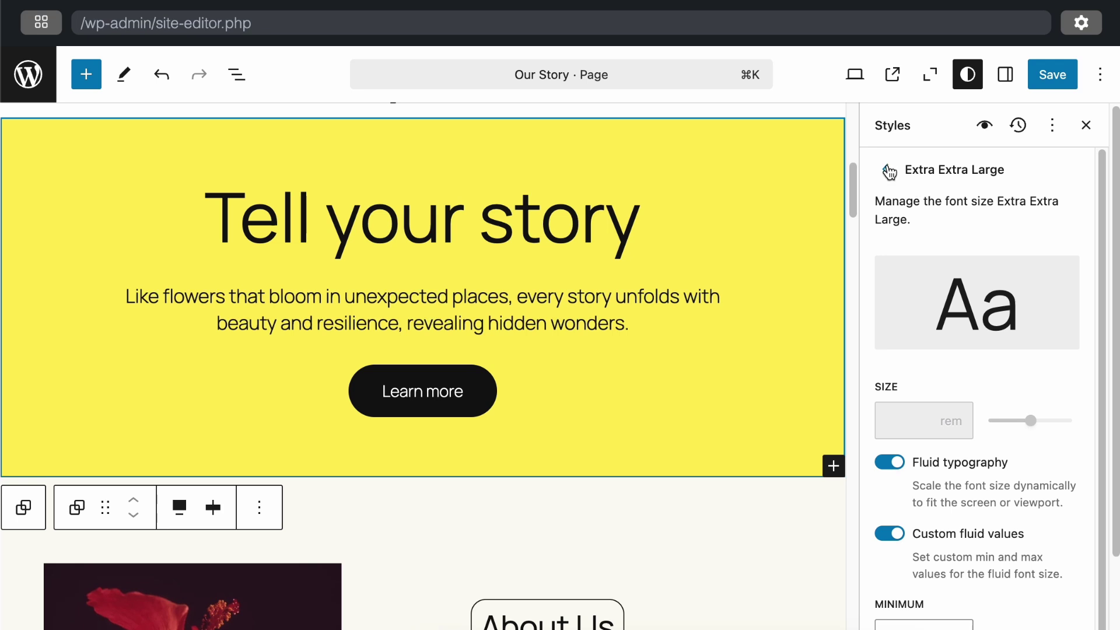
Add a custom font size preset set to 17px and edit its name
click(888, 170)
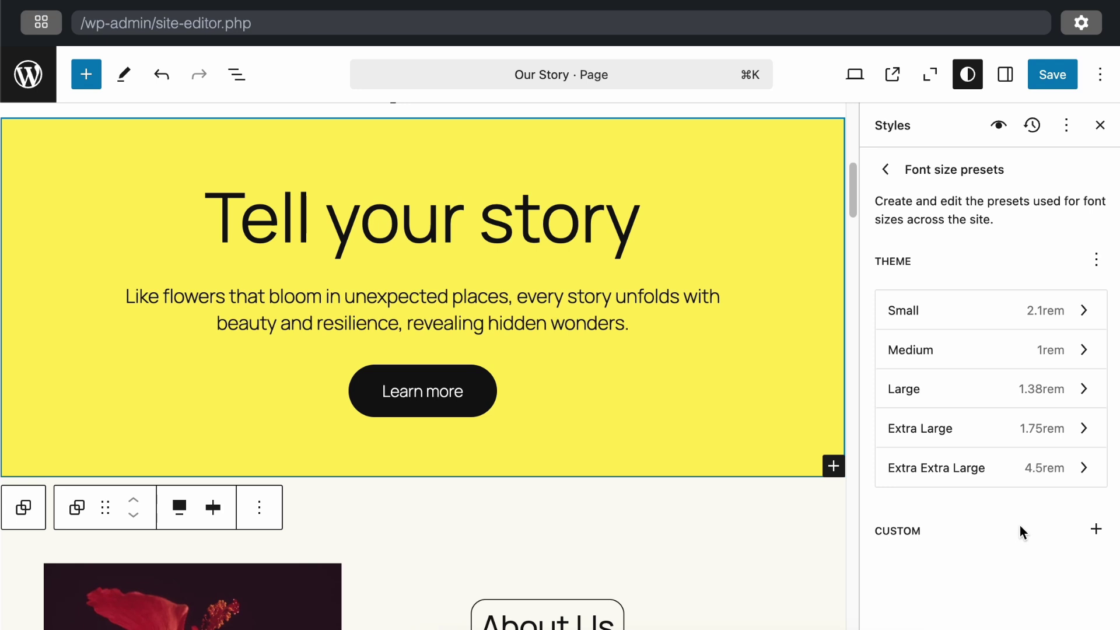
click(1097, 531)
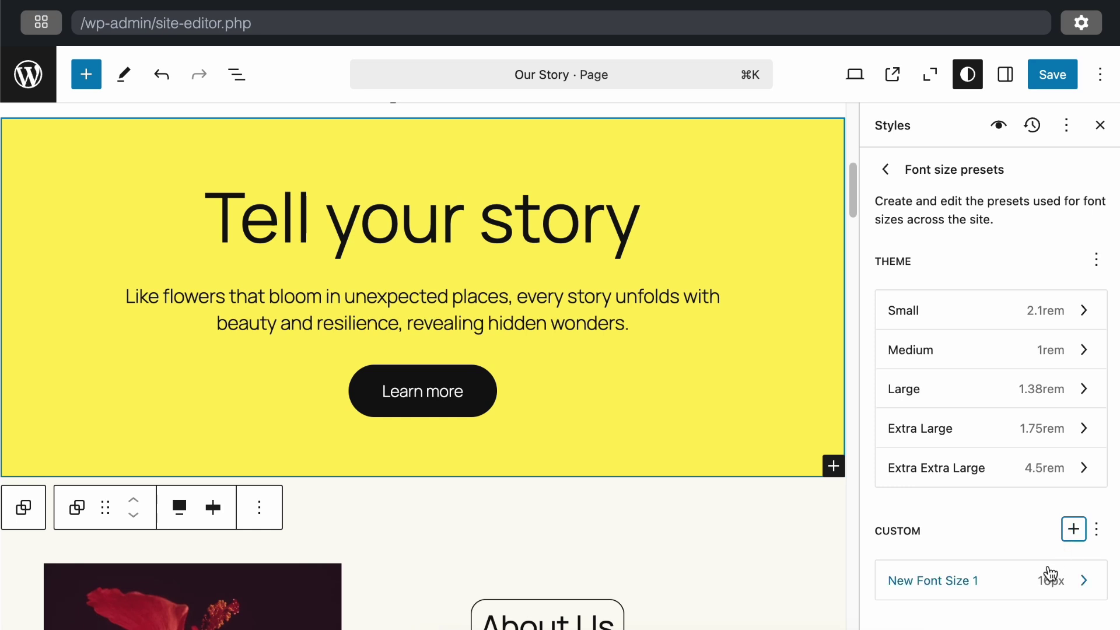
click(986, 591)
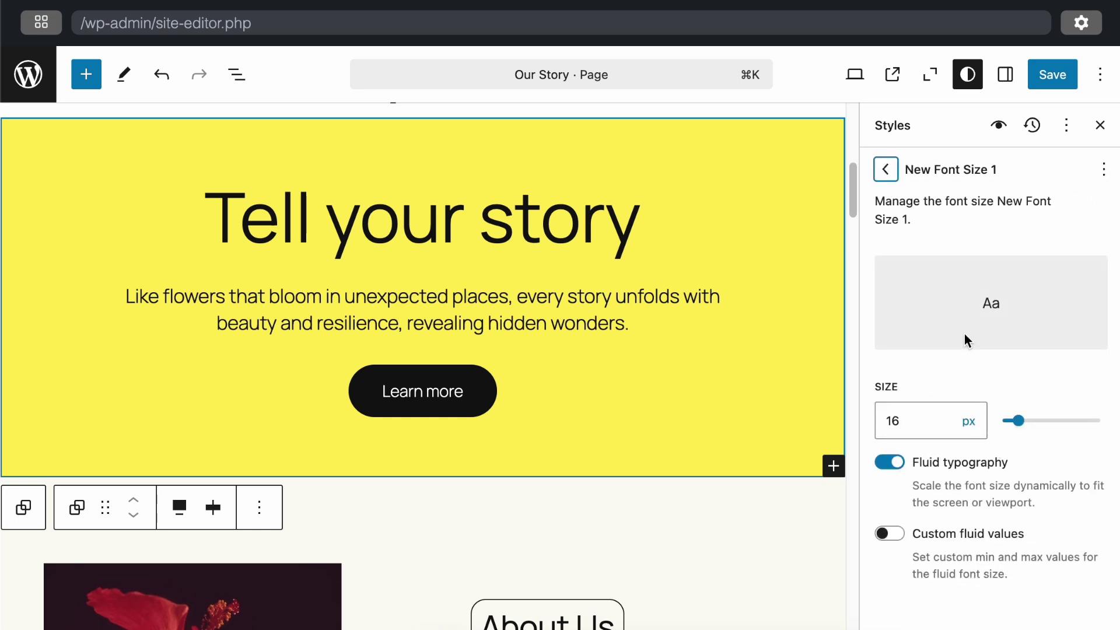
mouse_move(1018, 420)
mouse_down()
mouse_move(1036, 426)
mouse_move(1018, 423)
mouse_up()
click(1105, 170)
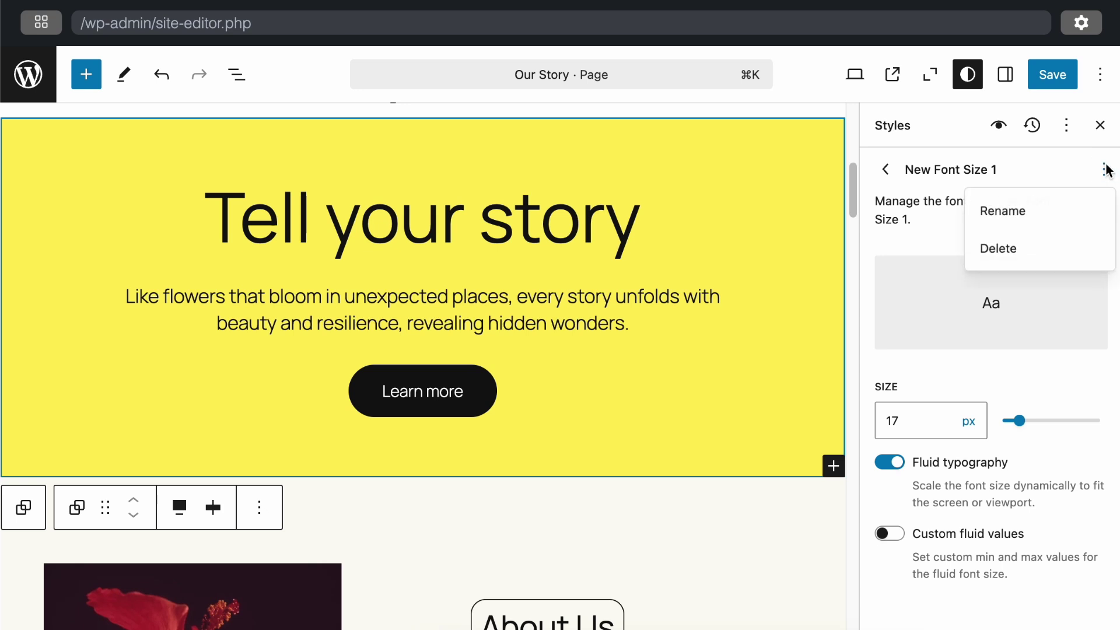
click(1037, 205)
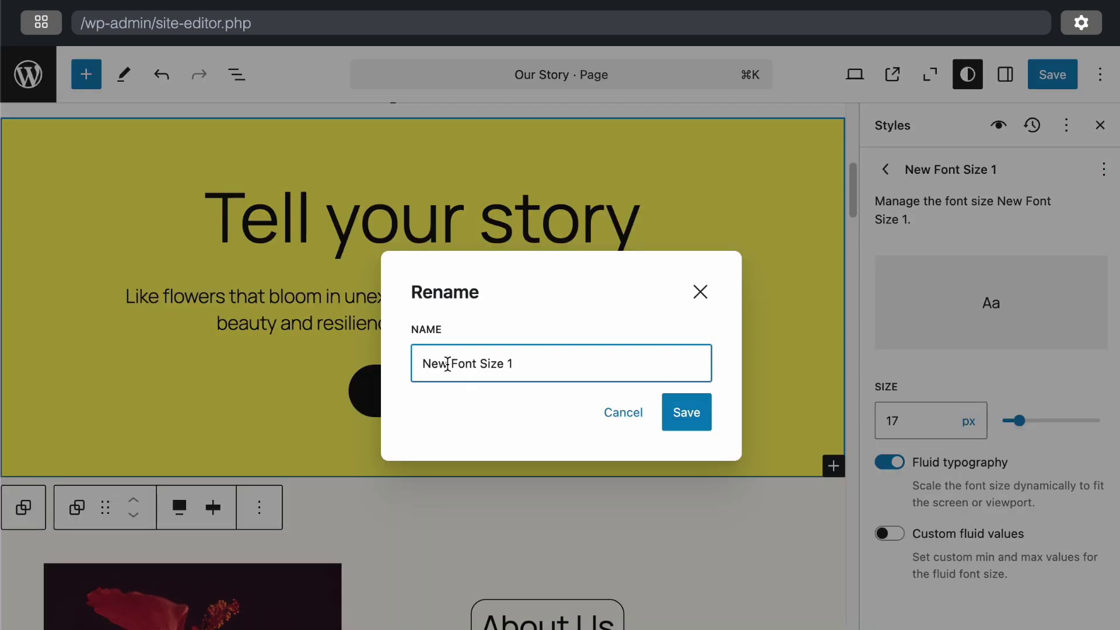
drag(449, 364, 617, 363)
double_click(540, 364)
click(682, 418)
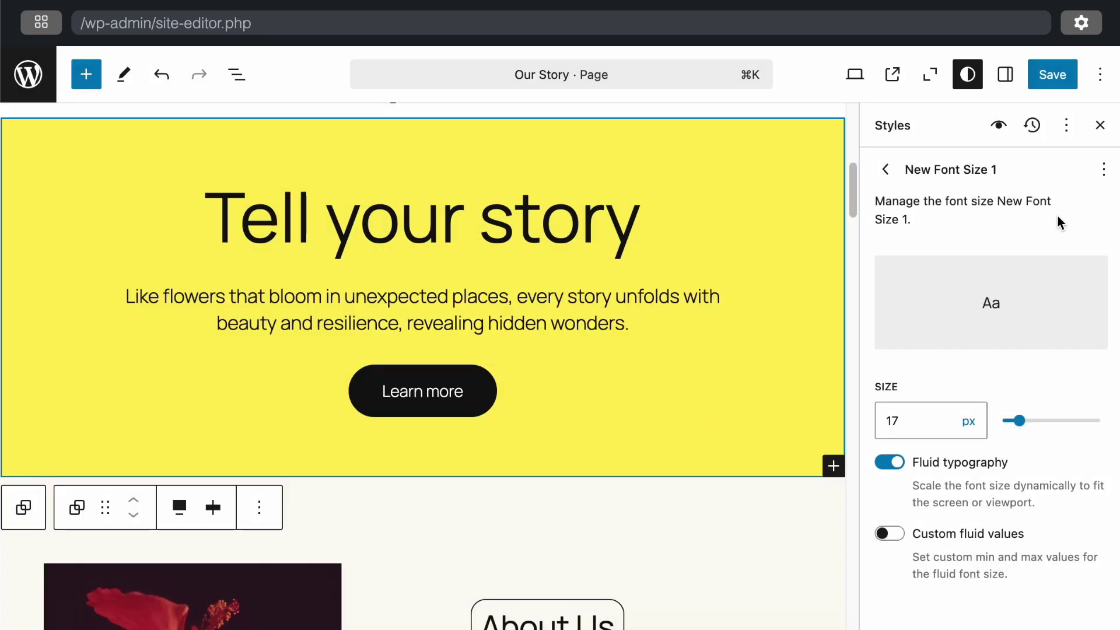
Remove all custom font size presets, leaving the theme's five sizes
click(887, 173)
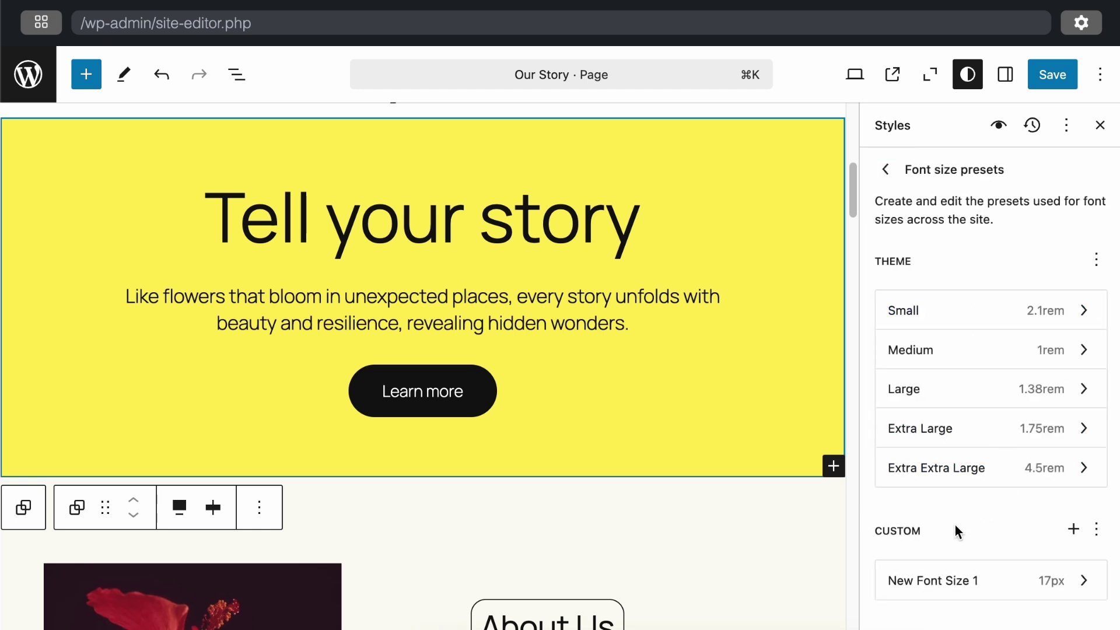
click(1105, 532)
click(1045, 573)
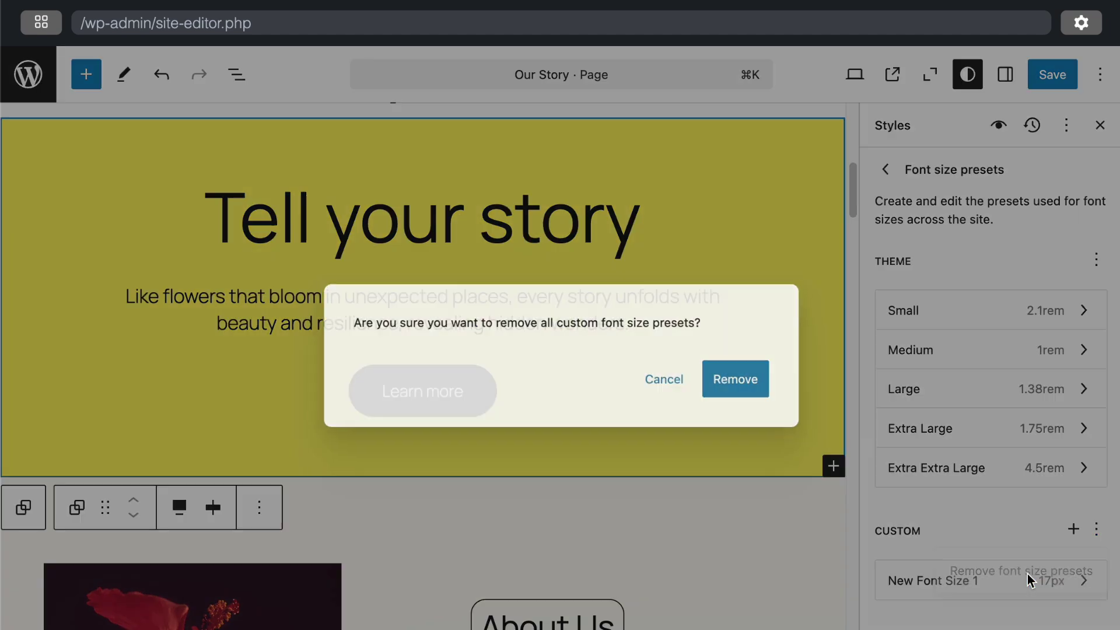
click(755, 383)
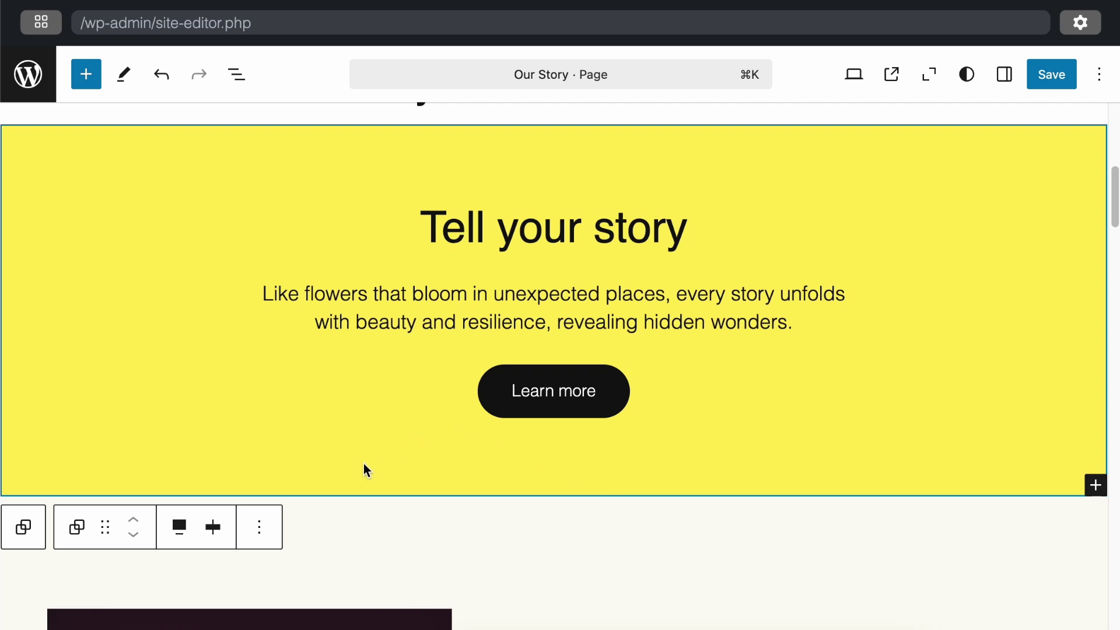
Insert a Query Loop block after the yellow Tell your story cover via /query
click(259, 534)
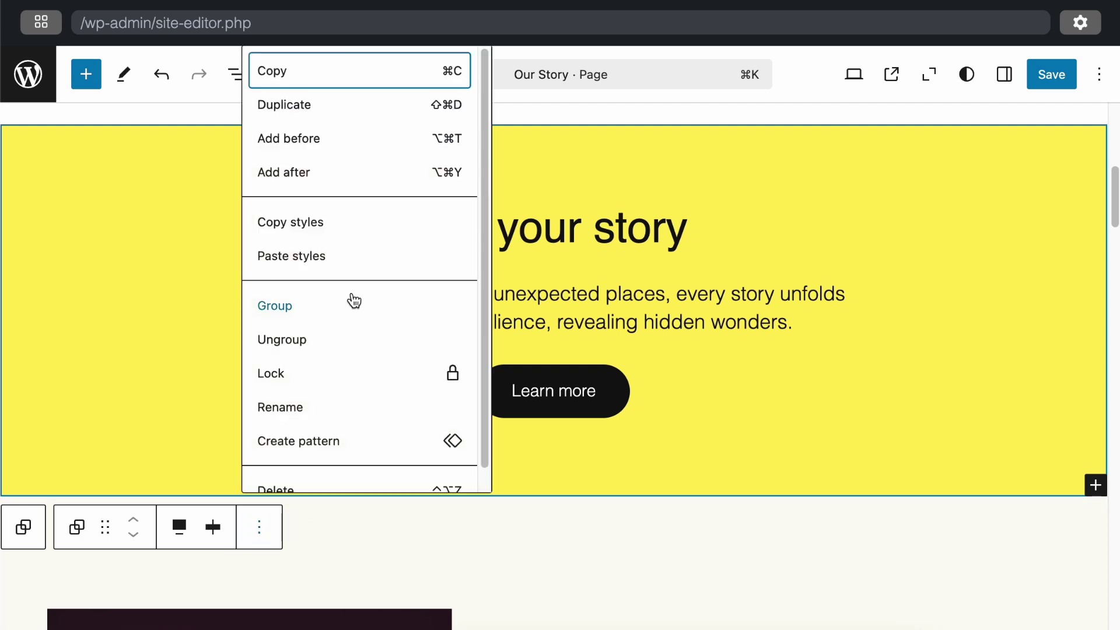
click(322, 185)
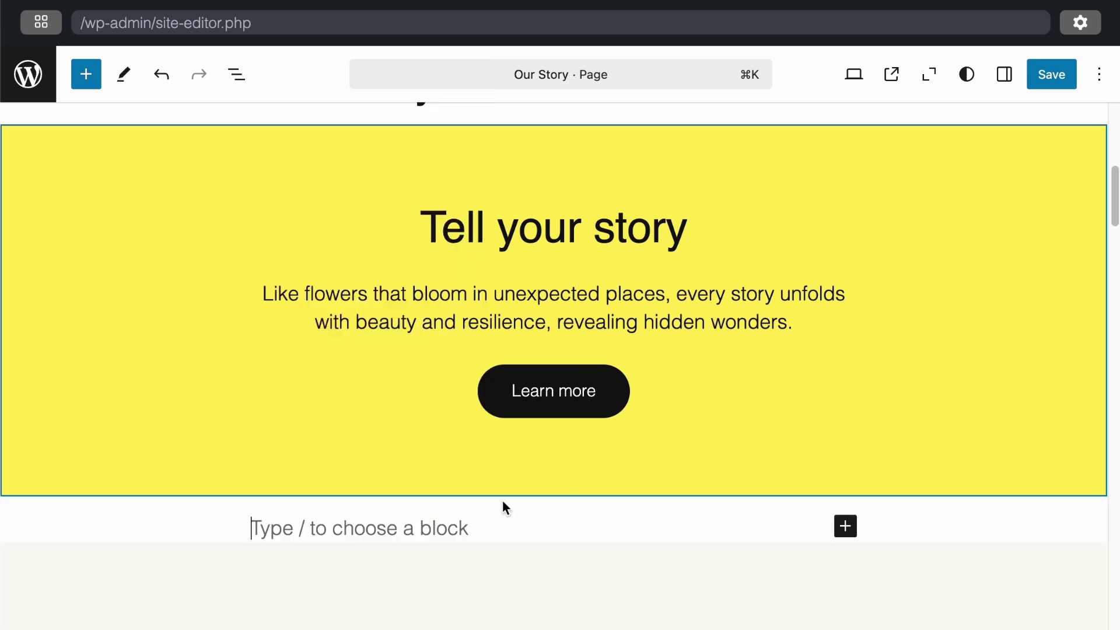
text(/que)
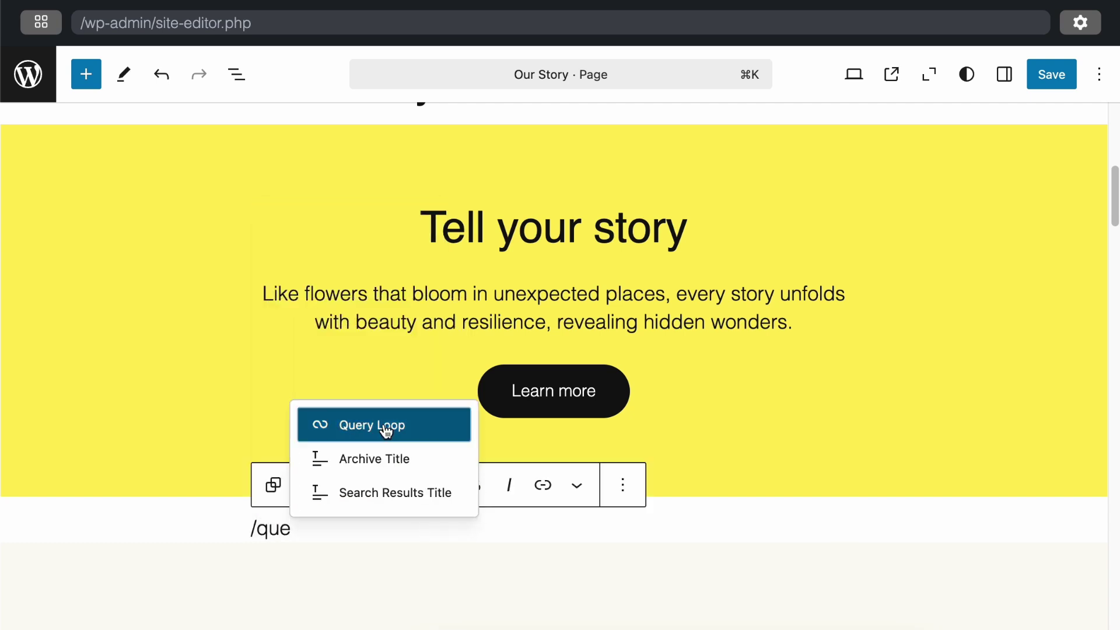
click(386, 439)
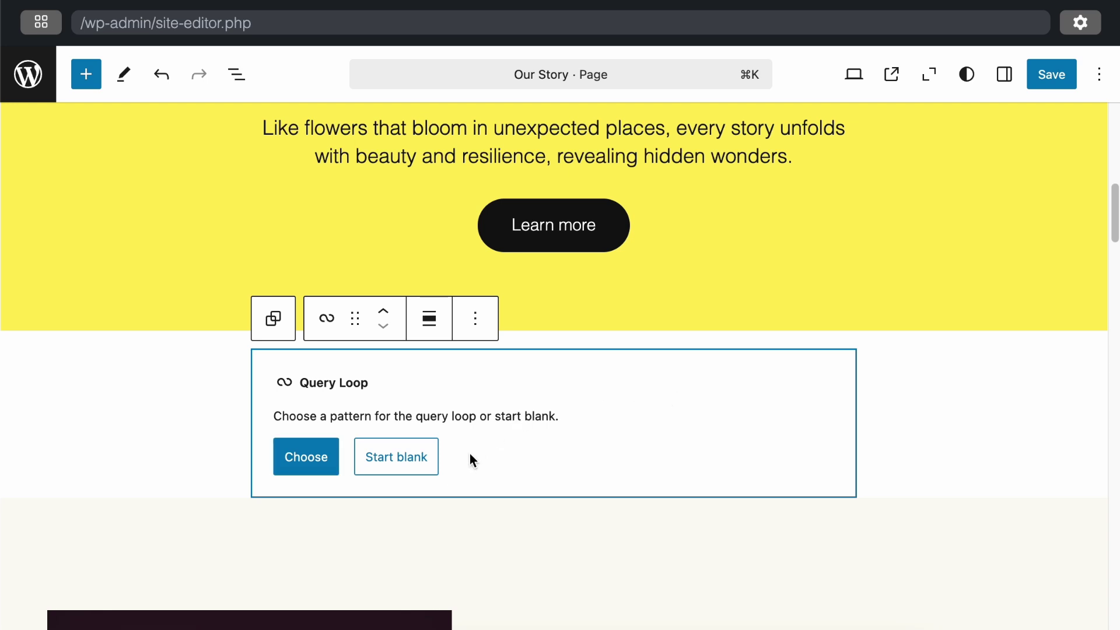
Apply the large-image-beside-title-and-excerpt pattern to the Query Loop
click(303, 461)
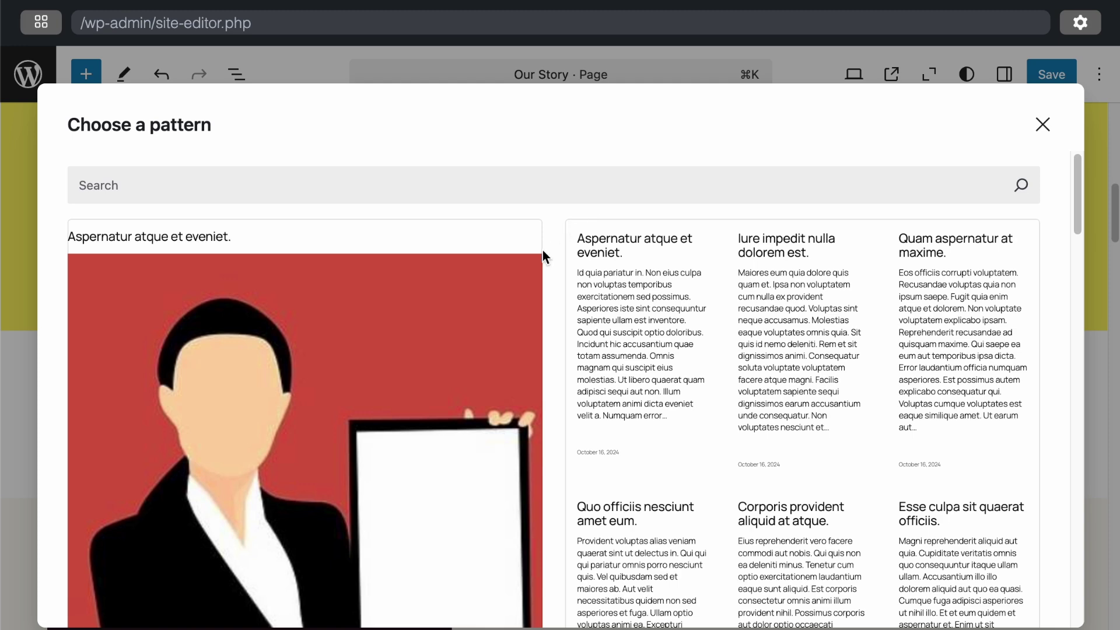
scroll(575, 305, down, 15)
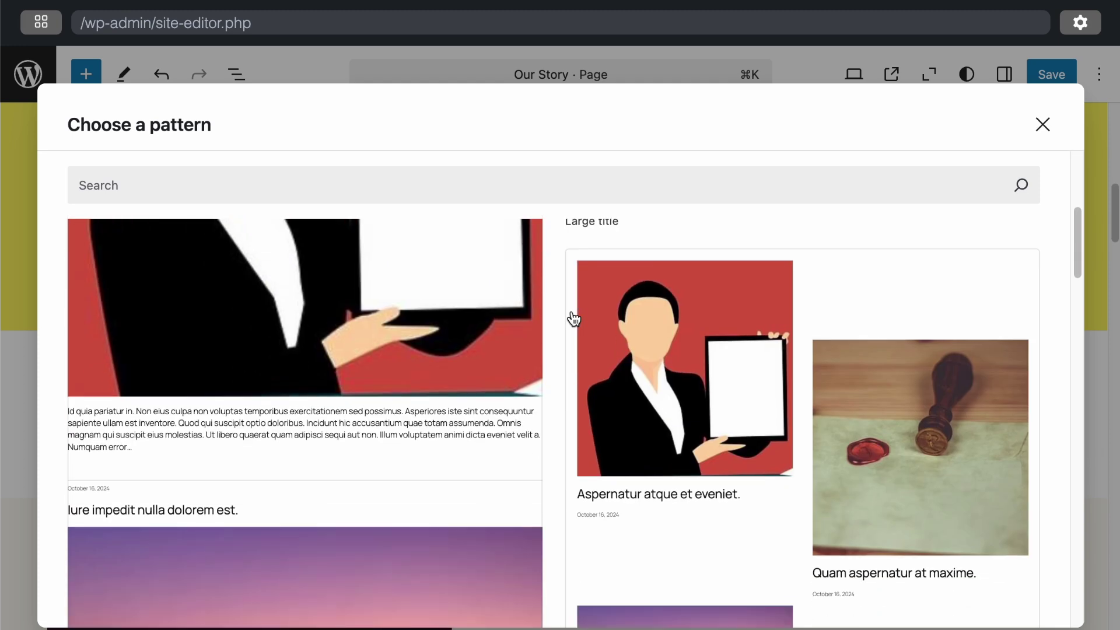
scroll(574, 319, down, 15)
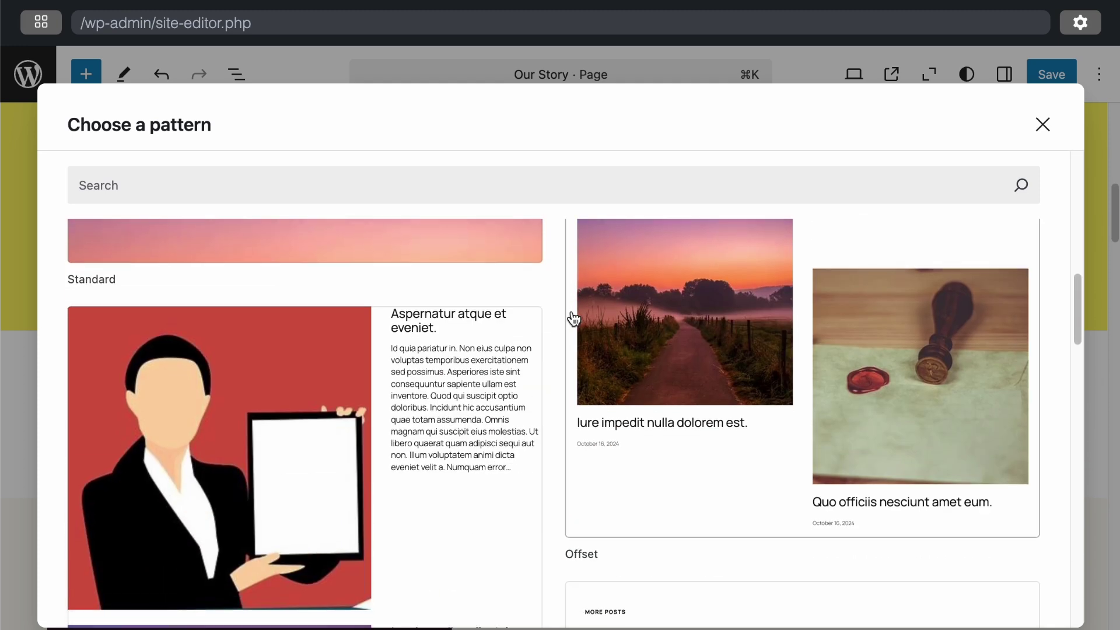
scroll(574, 319, down, 5)
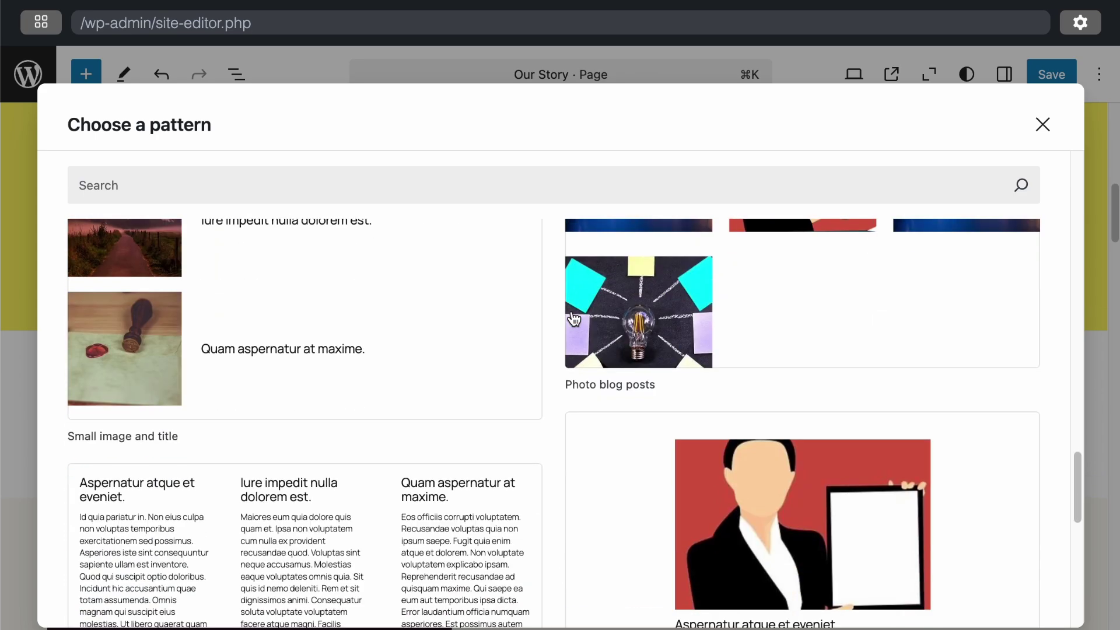
scroll(574, 319, up, 10)
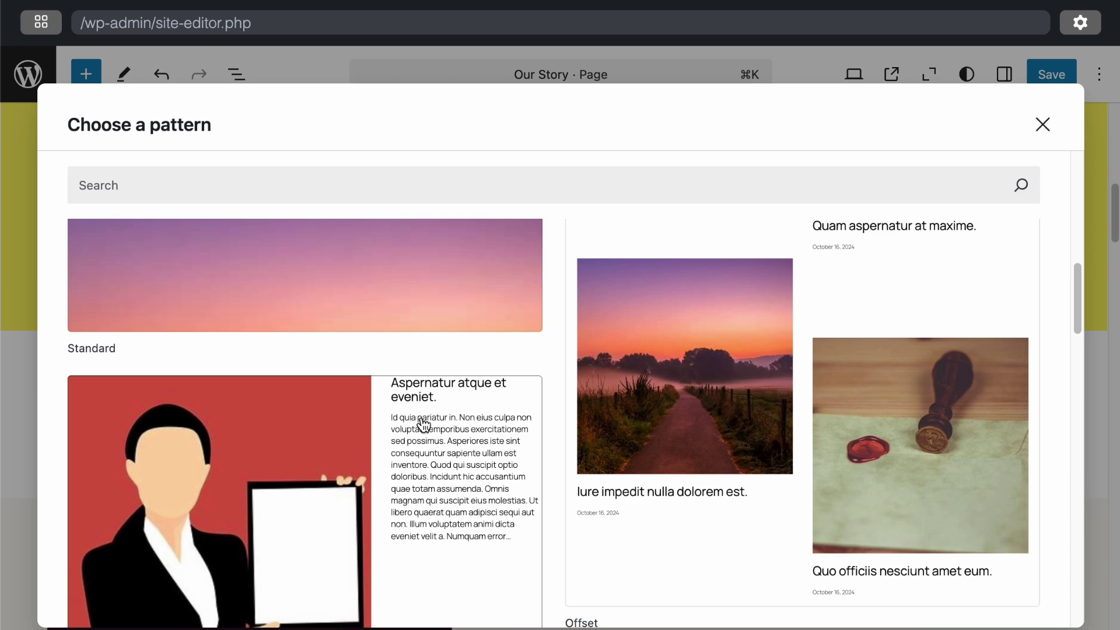
scroll(426, 409, down, 6)
click(461, 292)
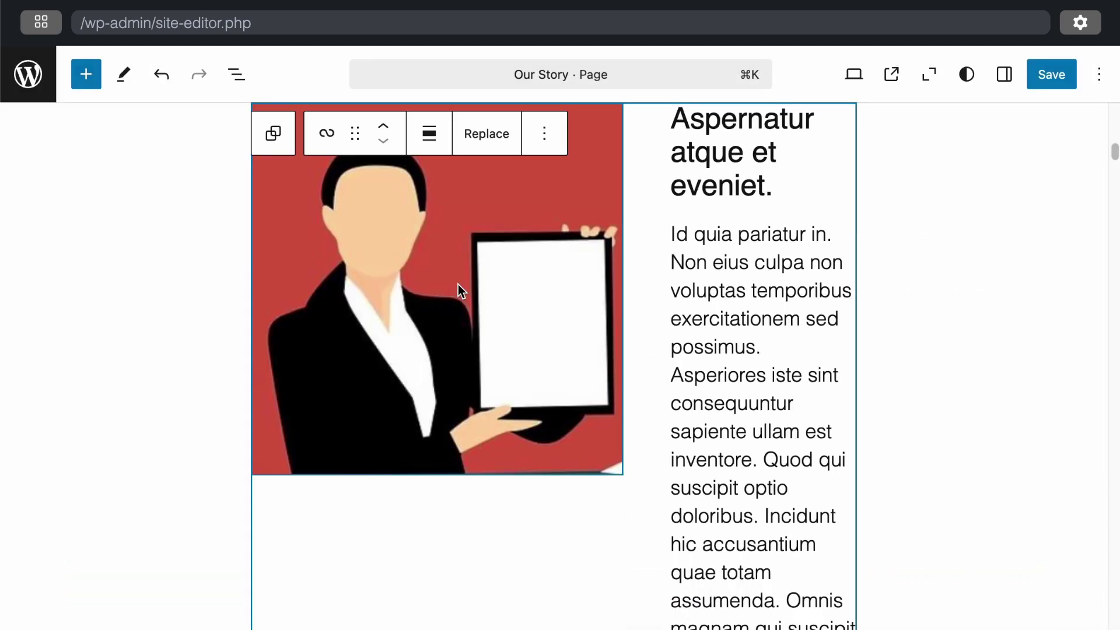
Set the posts listing's alignment to Wide width
scroll(823, 294, up, 4)
scroll(823, 294, up, 1)
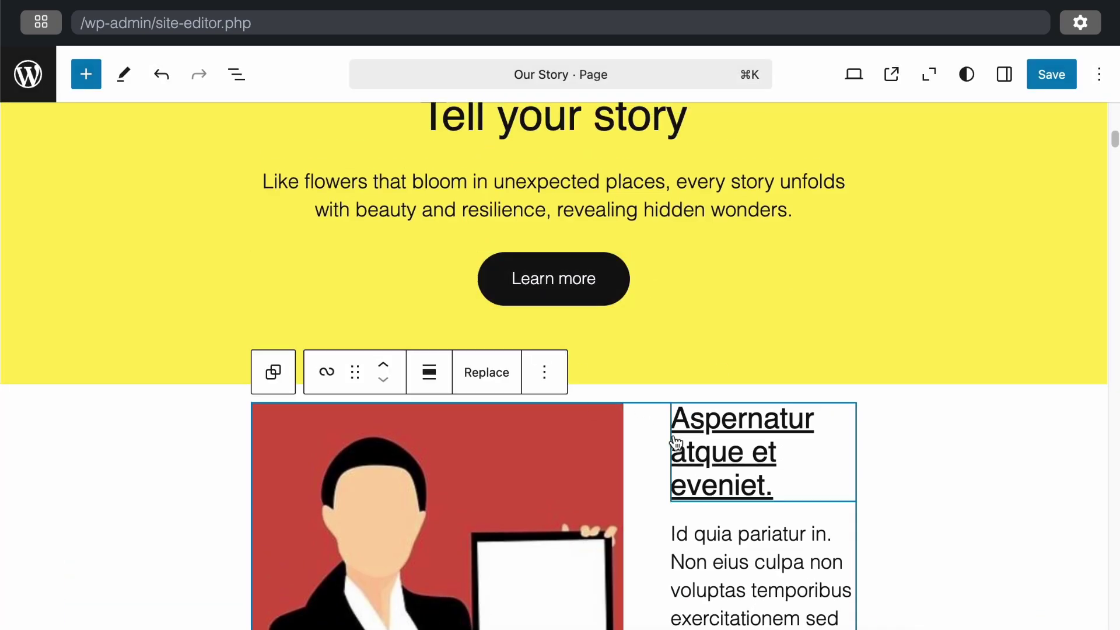
scroll(654, 435, down, 5)
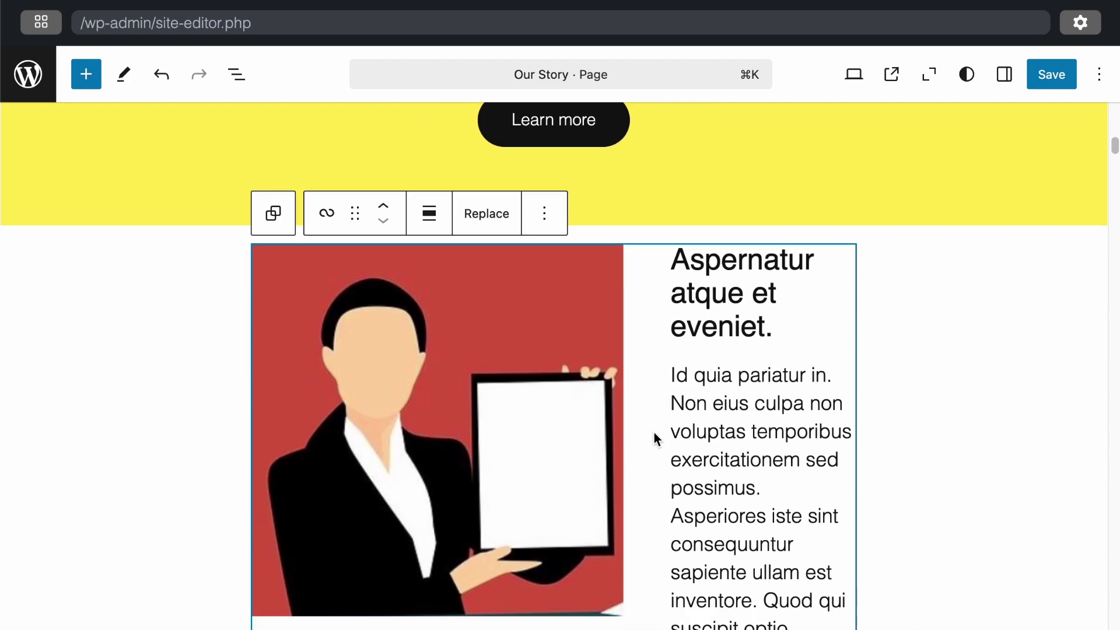
scroll(656, 447, down, 15)
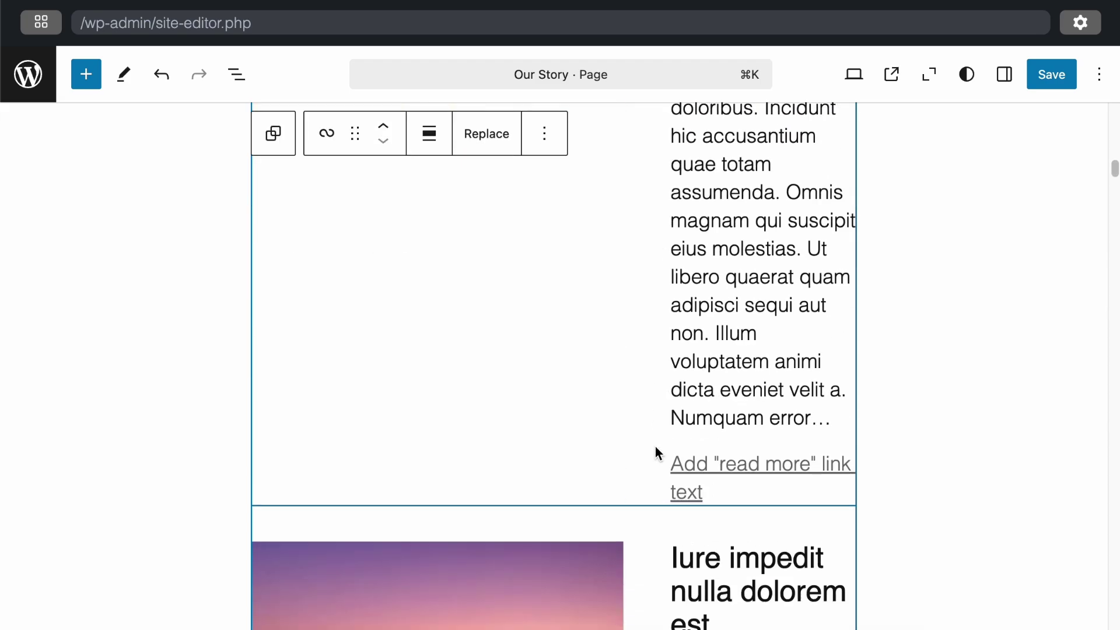
scroll(656, 447, up, 15)
scroll(656, 446, up, 1)
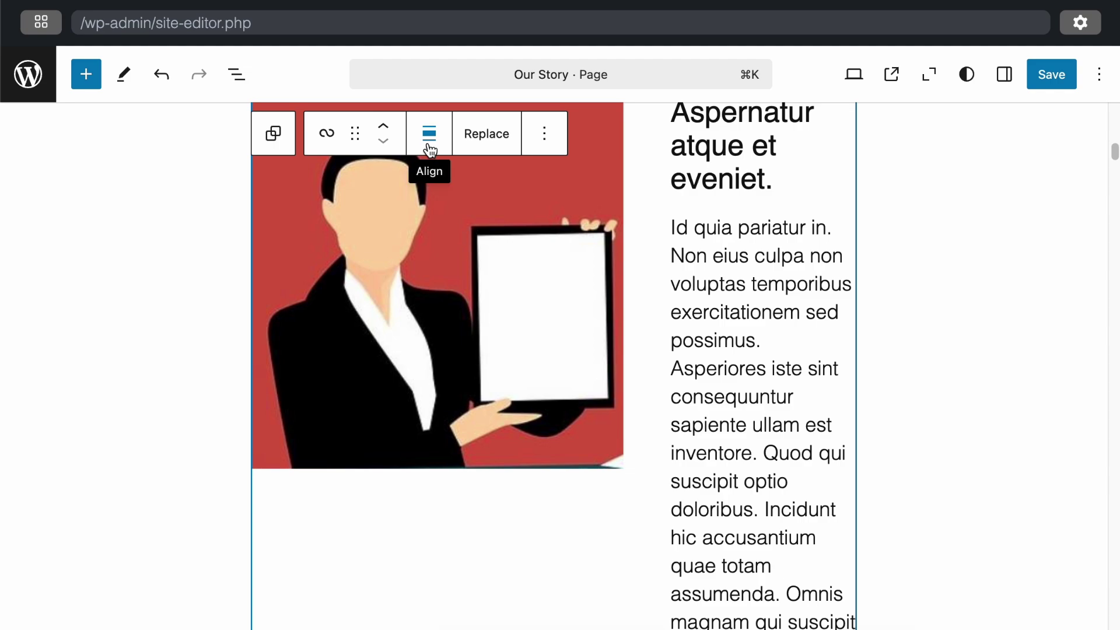
click(429, 147)
click(500, 236)
Save the changes to the Our Story page
scroll(555, 260, up, 13)
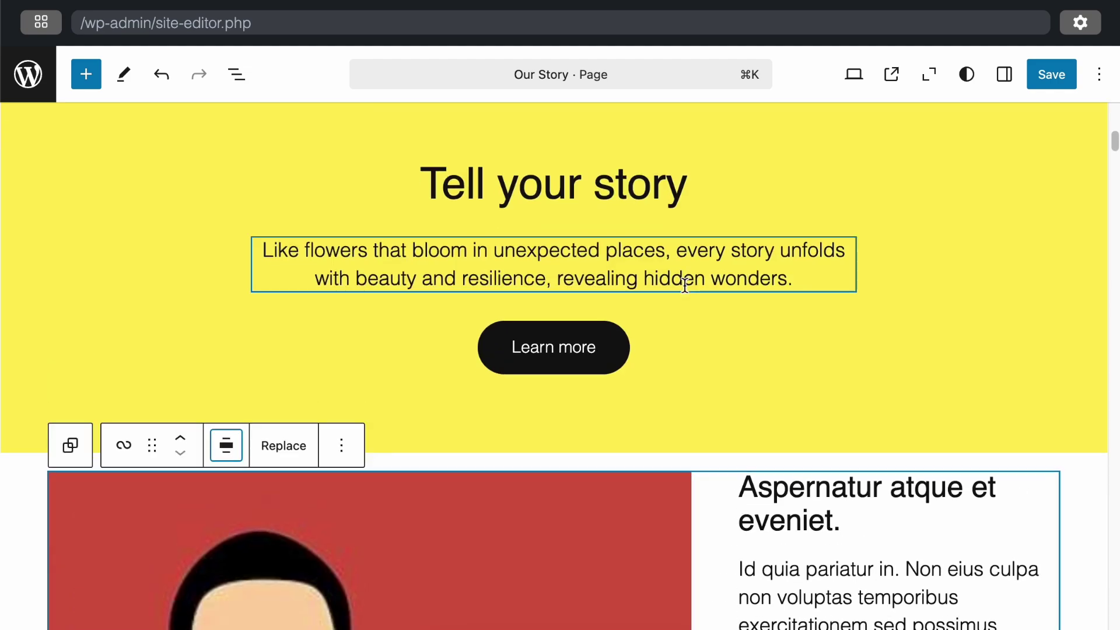
scroll(796, 379, down, 20)
scroll(796, 377, down, 10)
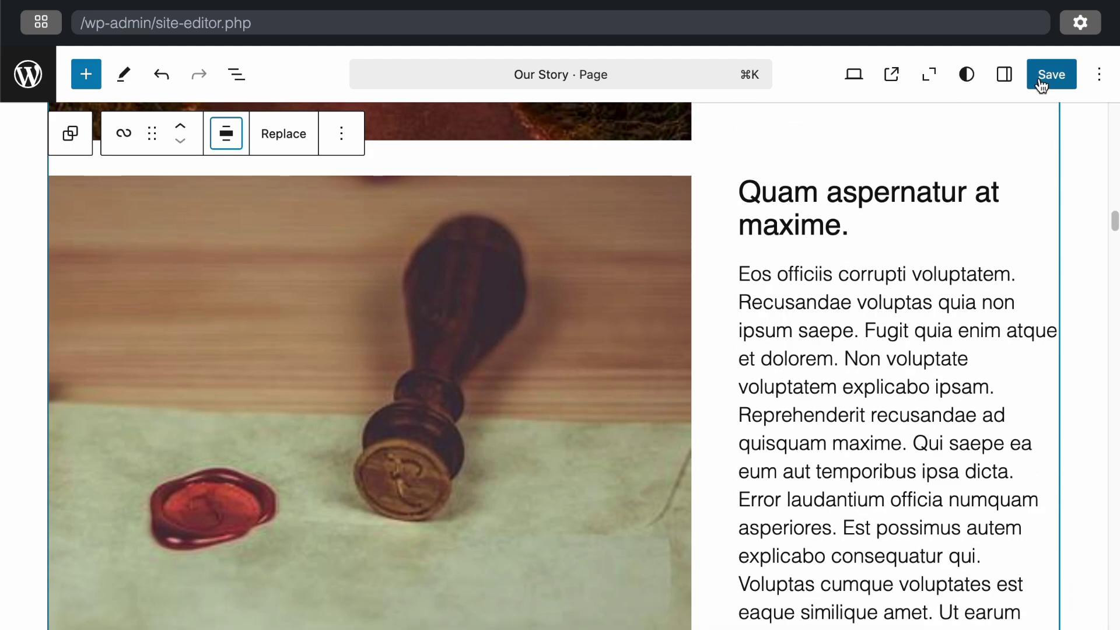
click(1040, 81)
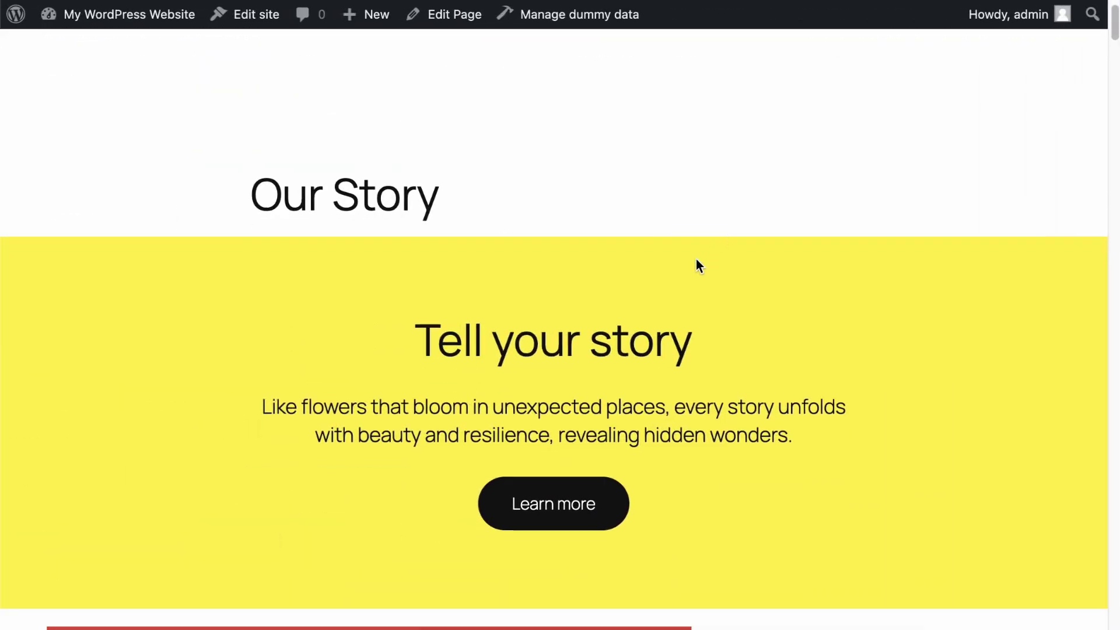
Scroll the live Our Story page through its image-and-excerpt posts list
scroll(696, 262, down, 8)
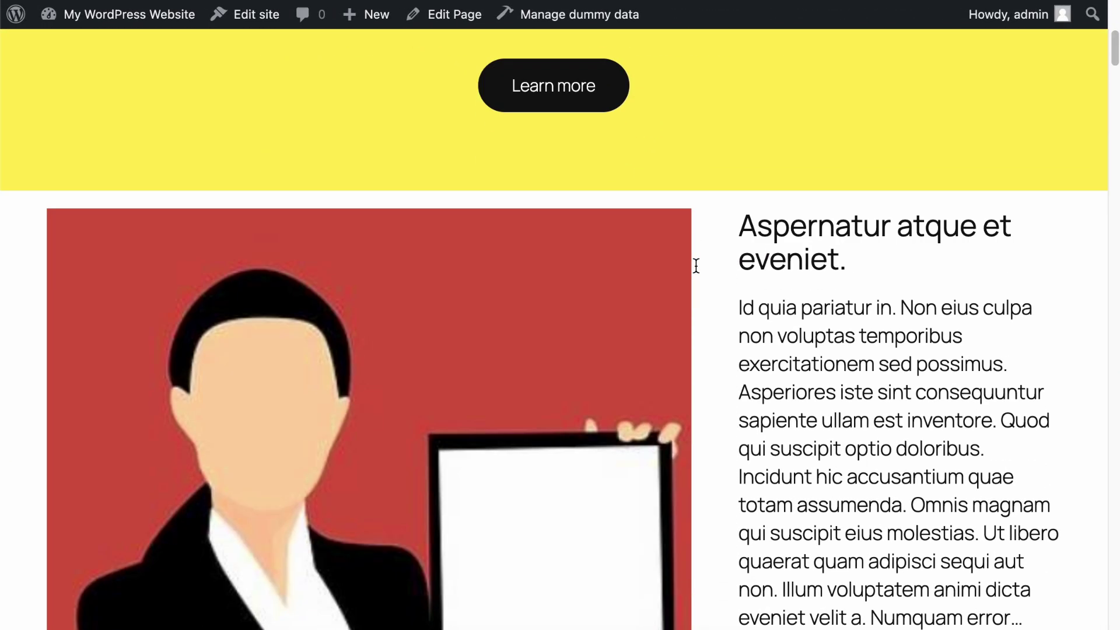
scroll(694, 378, down, 20)
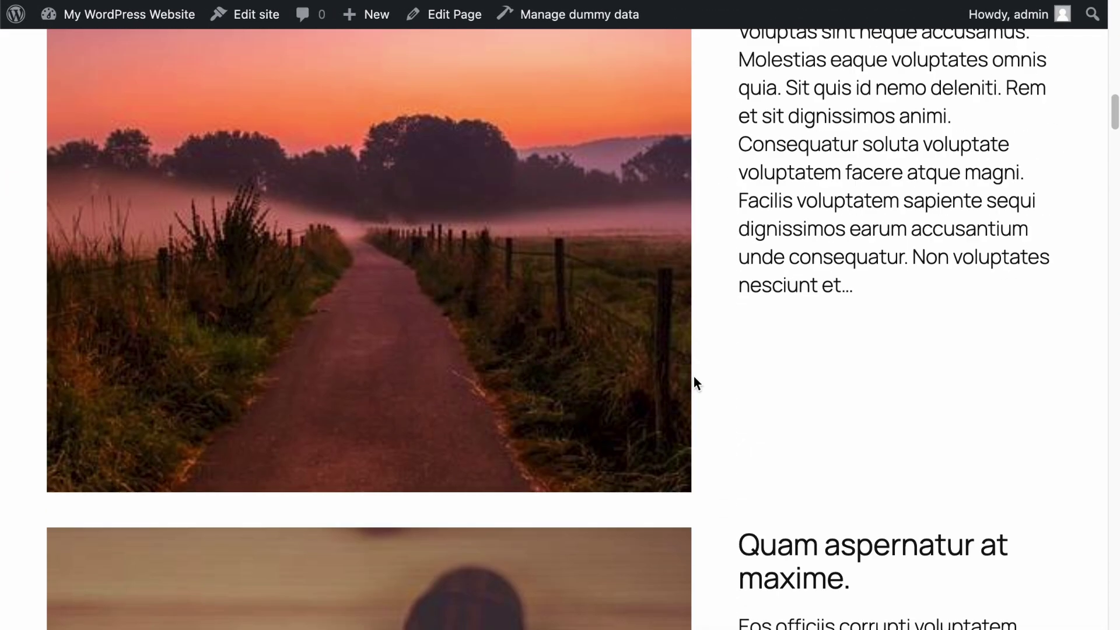
scroll(692, 380, down, 20)
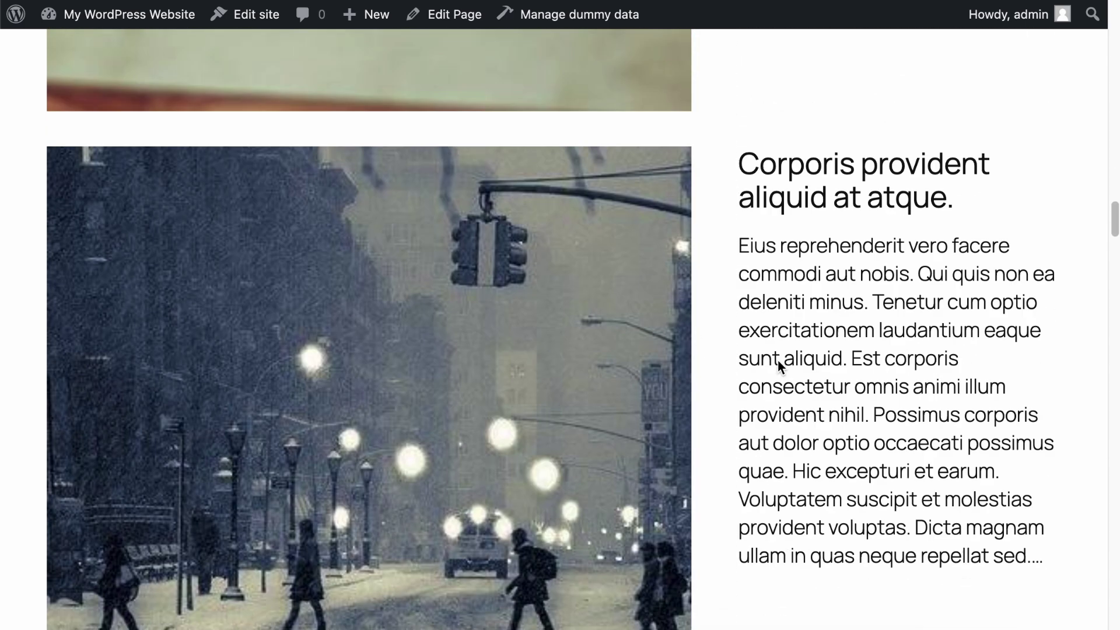
scroll(779, 367, down, 20)
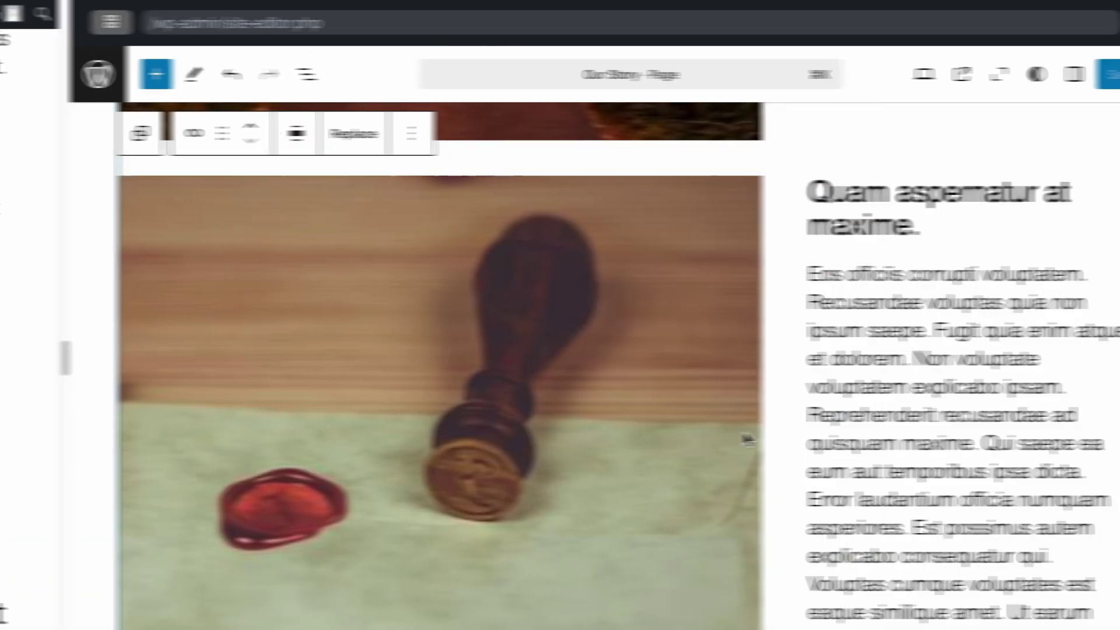
Replace the Query Loop pattern with the small-thumbnail-beside-title list
scroll(803, 208, up, 10)
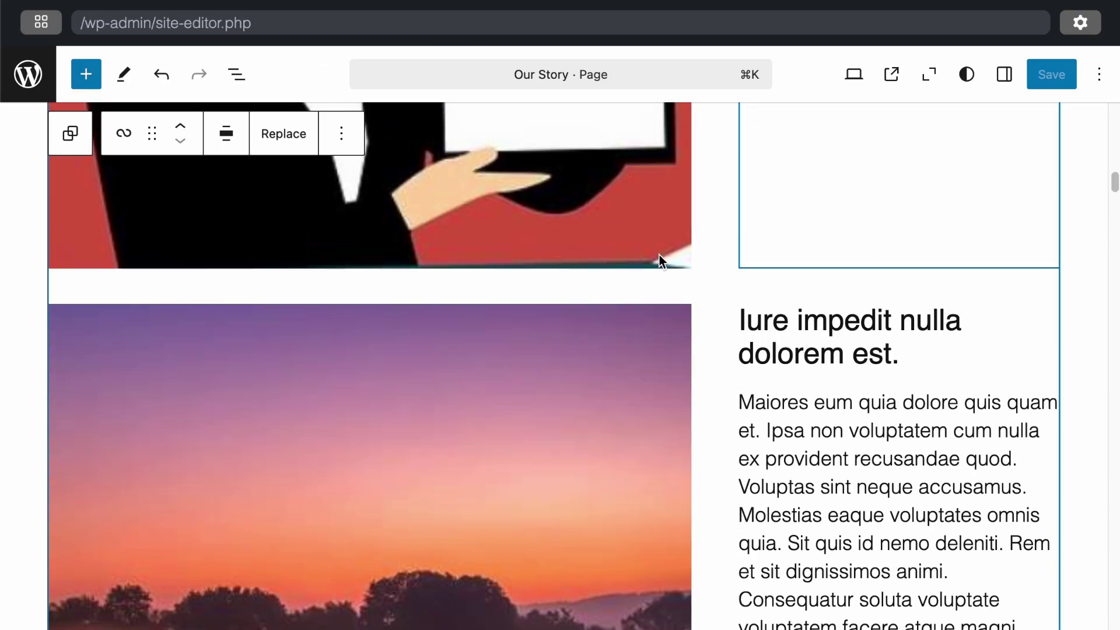
scroll(699, 374, up, 10)
scroll(700, 372, down, 4)
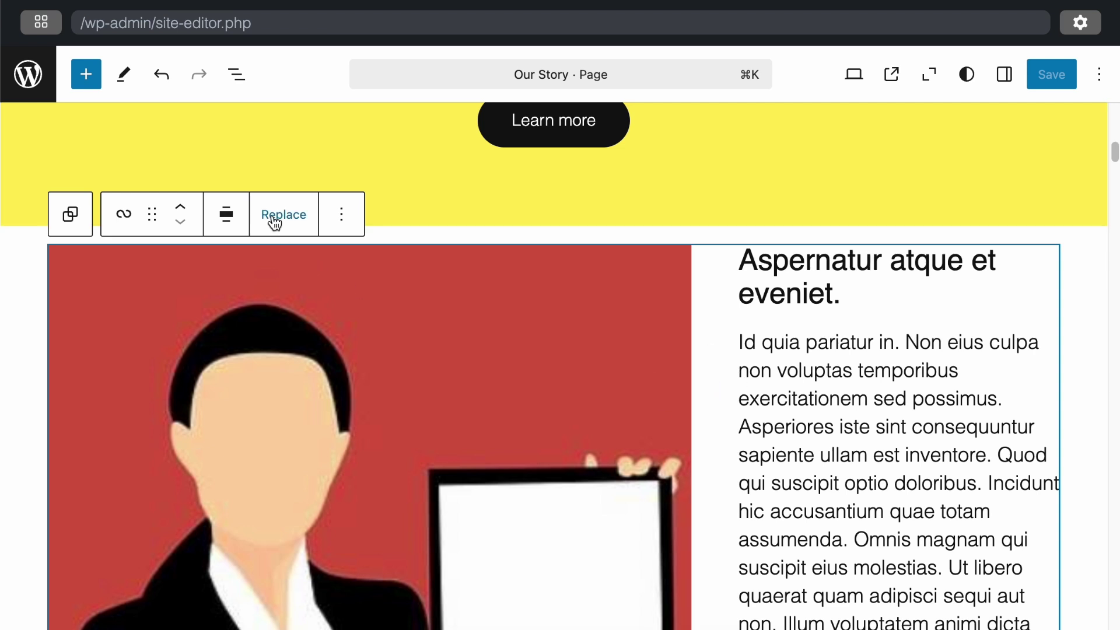
click(294, 212)
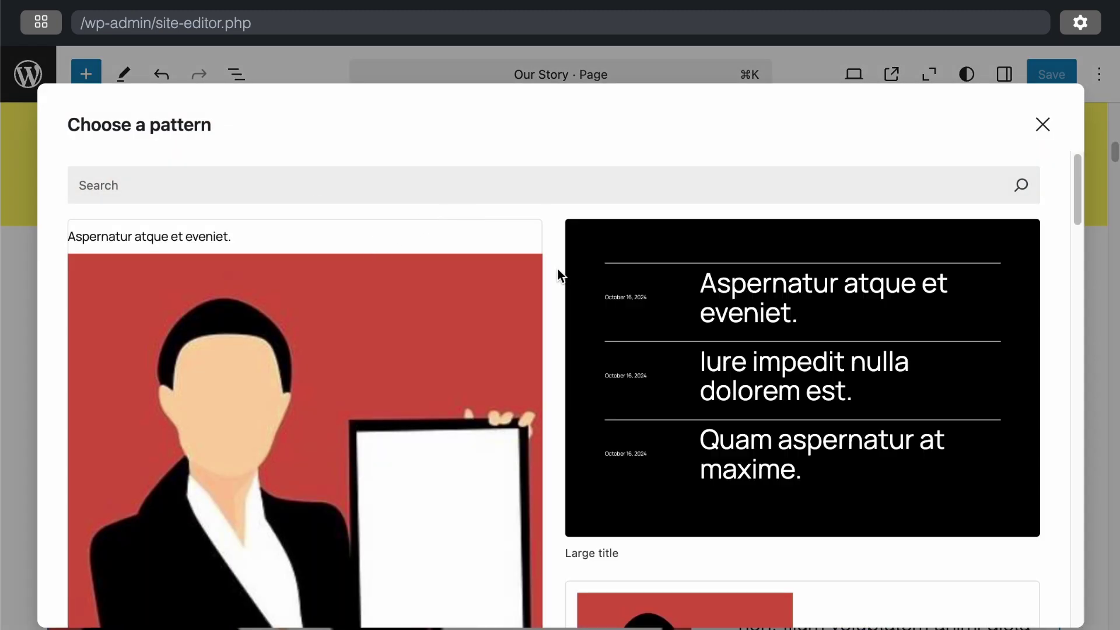
scroll(558, 268, down, 5)
scroll(558, 270, down, 10)
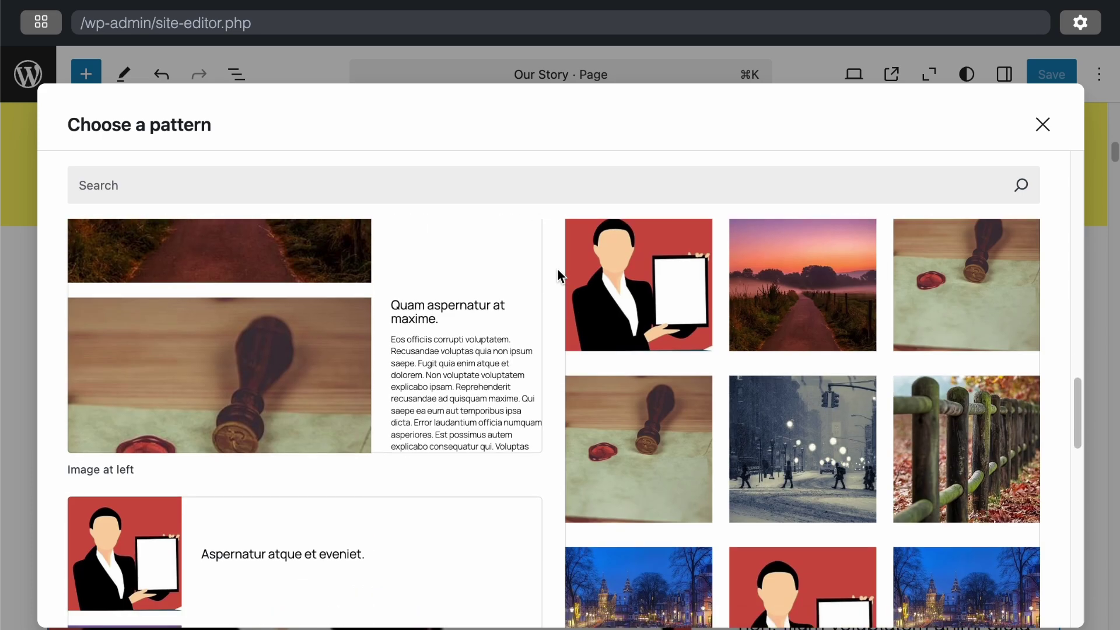
scroll(557, 270, down, 4)
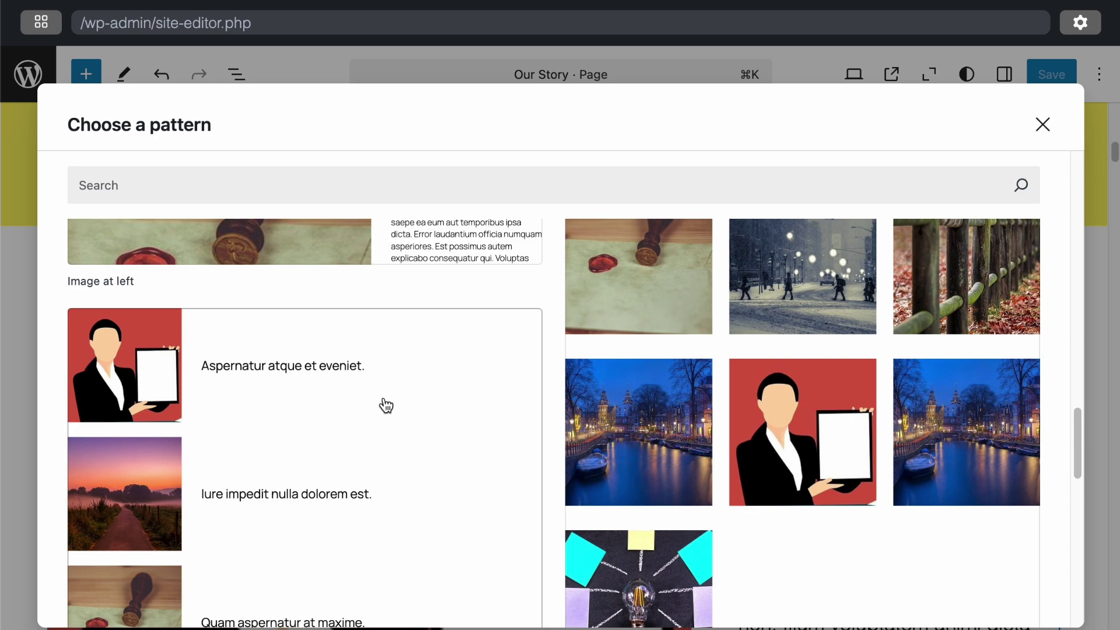
scroll(386, 406, down, 3)
click(391, 348)
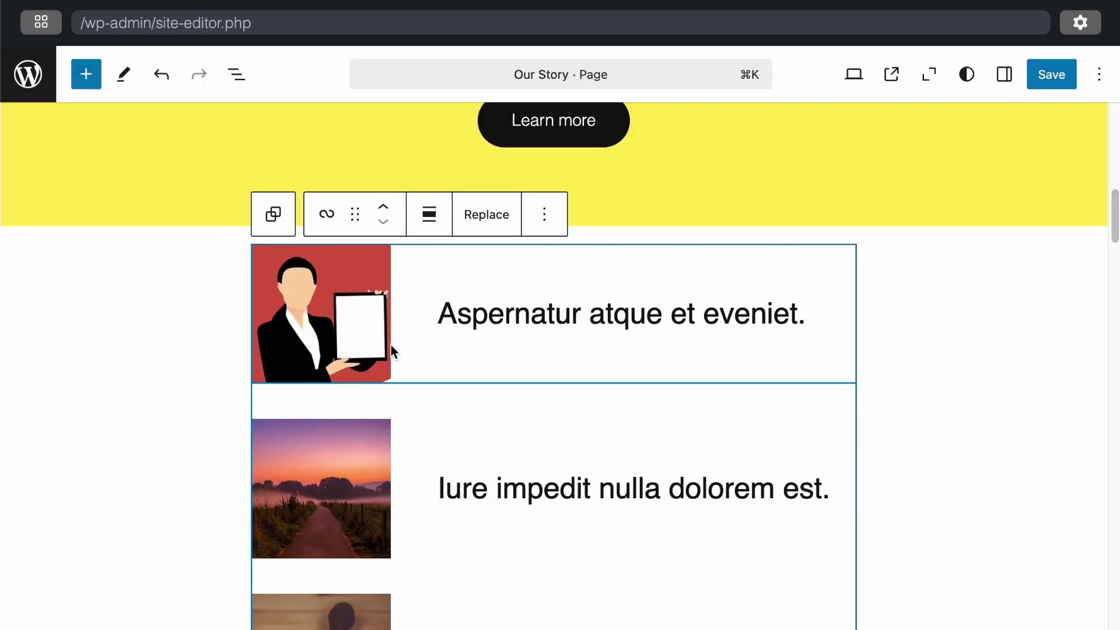
scroll(702, 346, down, 3)
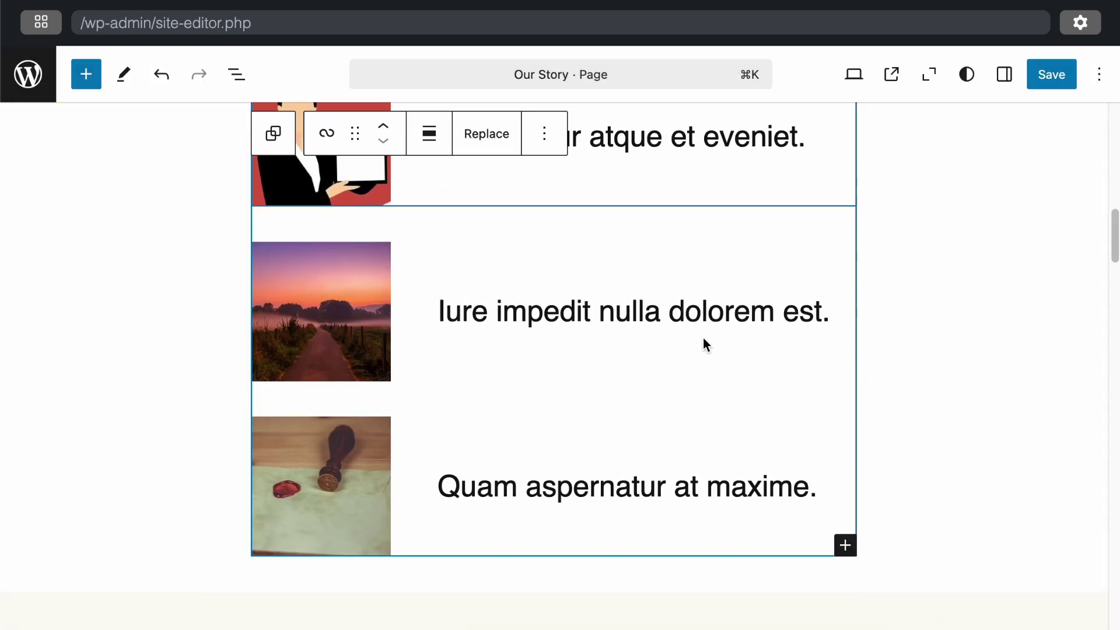
scroll(703, 338, up, 7)
scroll(709, 361, down, 3)
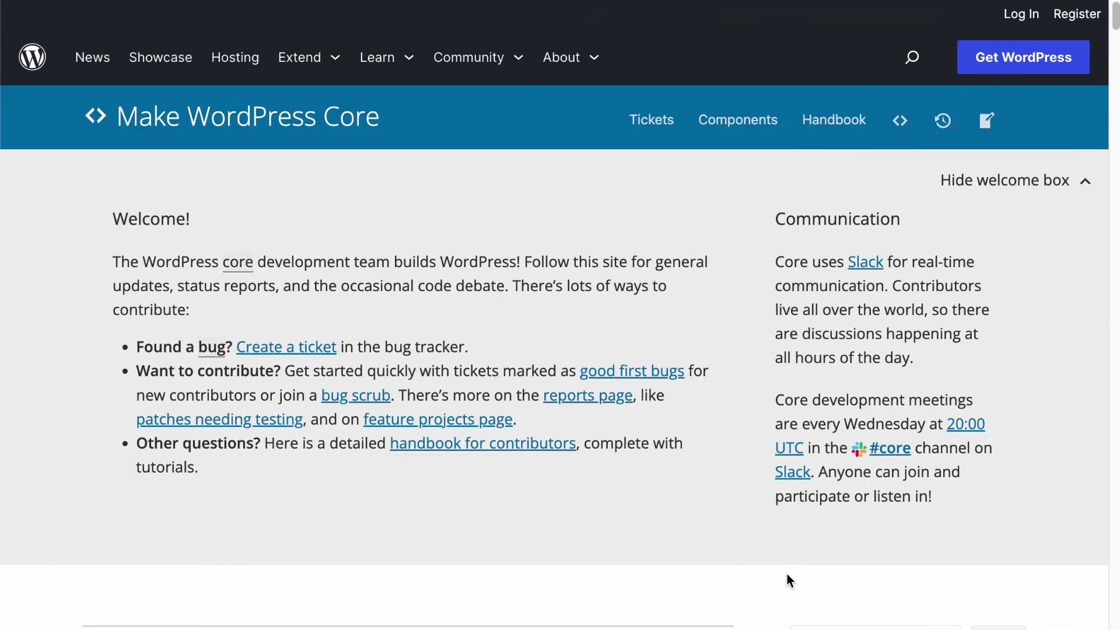
Scroll the Roadmap to 6.7 post down to its Changelog and #release-roadmap tag
scroll(787, 576, down, 1)
scroll(786, 572, down, 8)
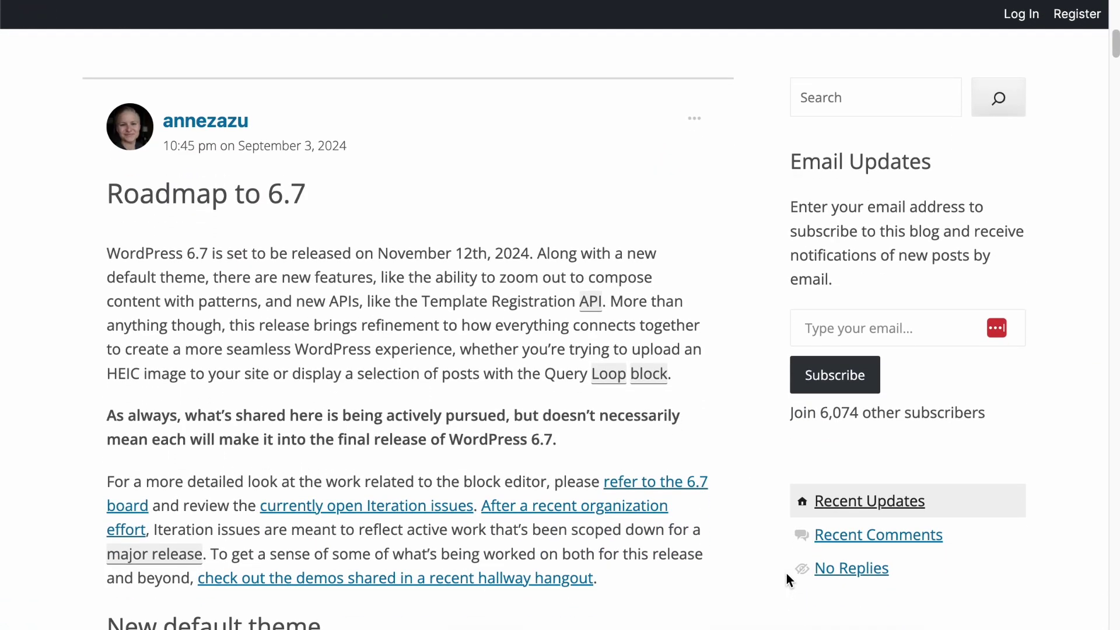
scroll(787, 575, down, 7)
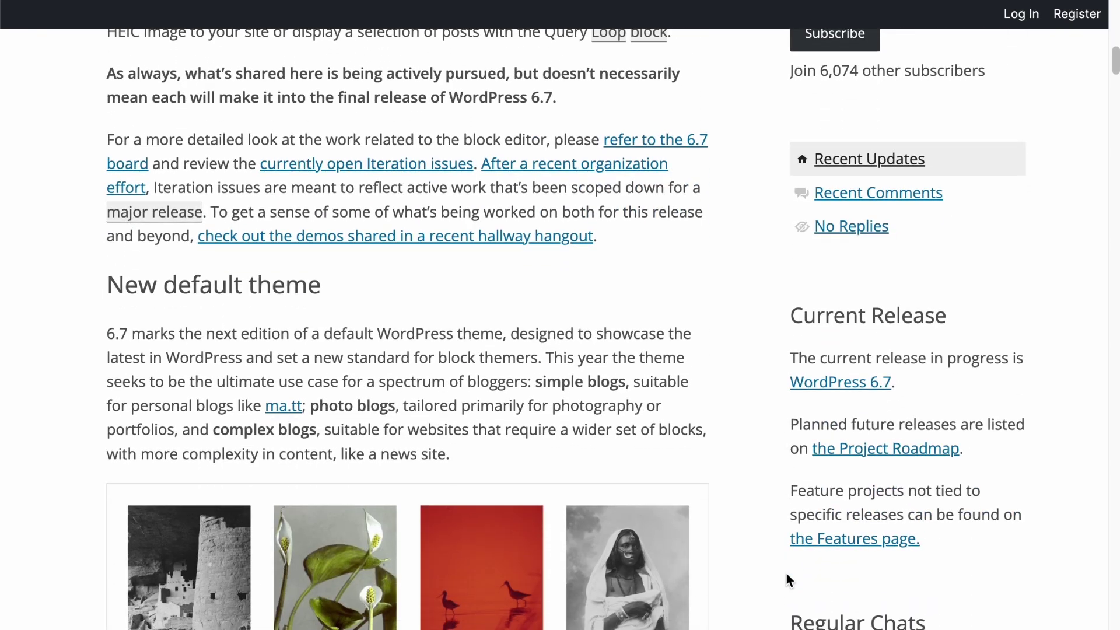
scroll(786, 573, down, 7)
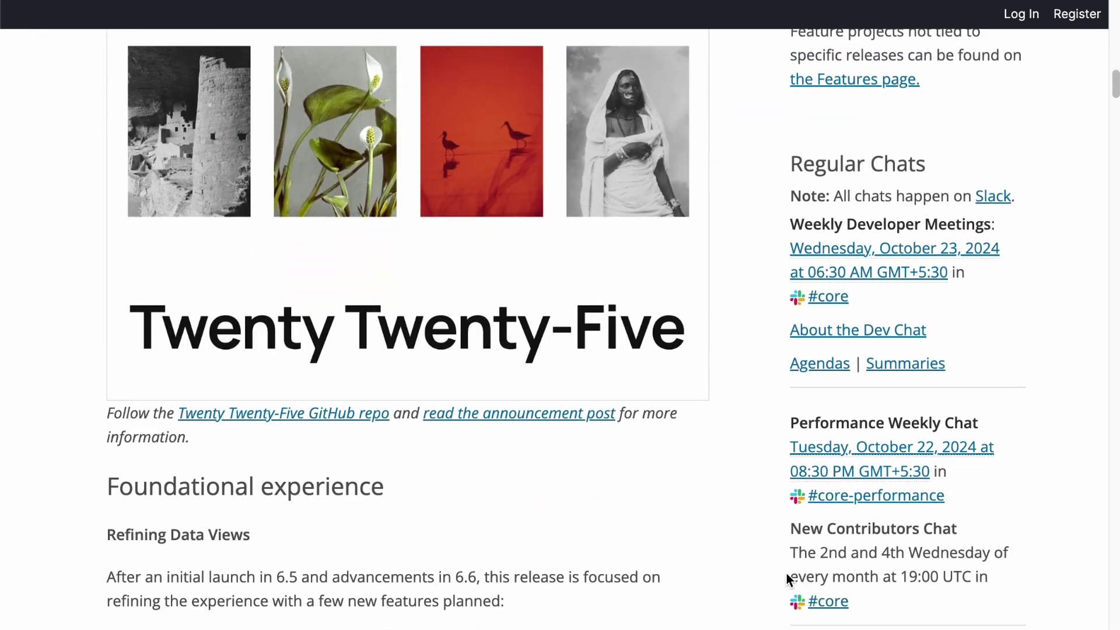
scroll(787, 573, down, 20)
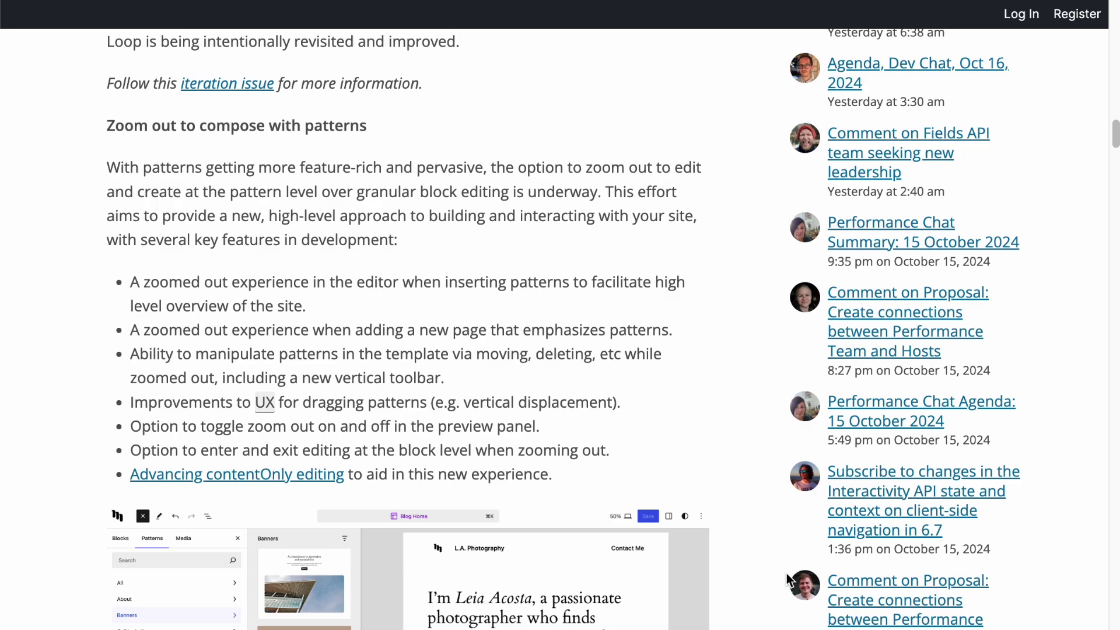
scroll(787, 575, down, 20)
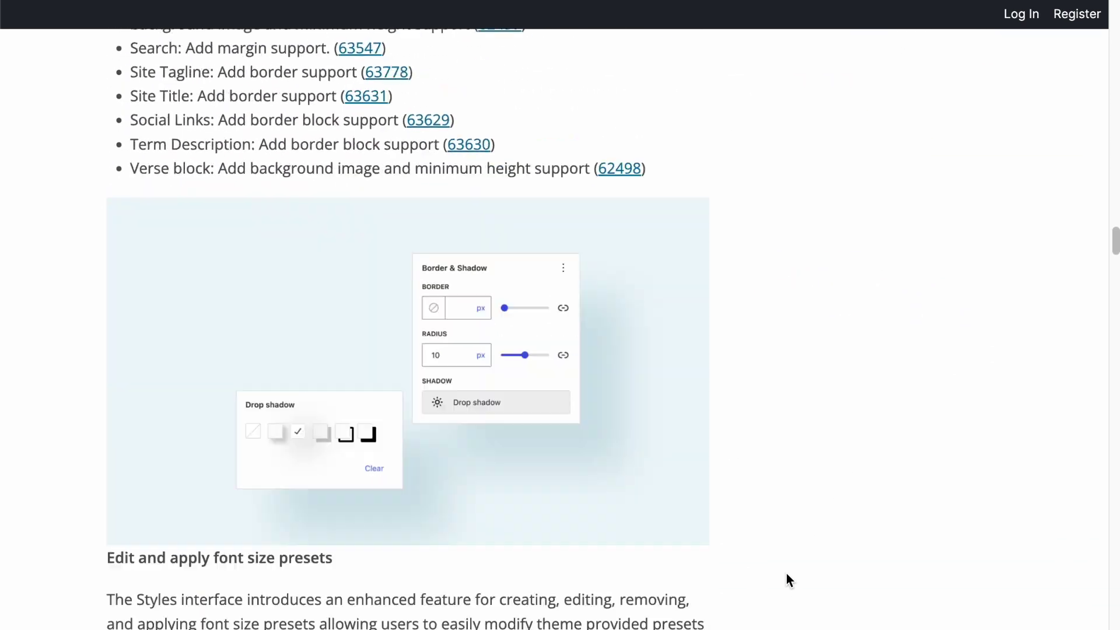
scroll(786, 574, down, 20)
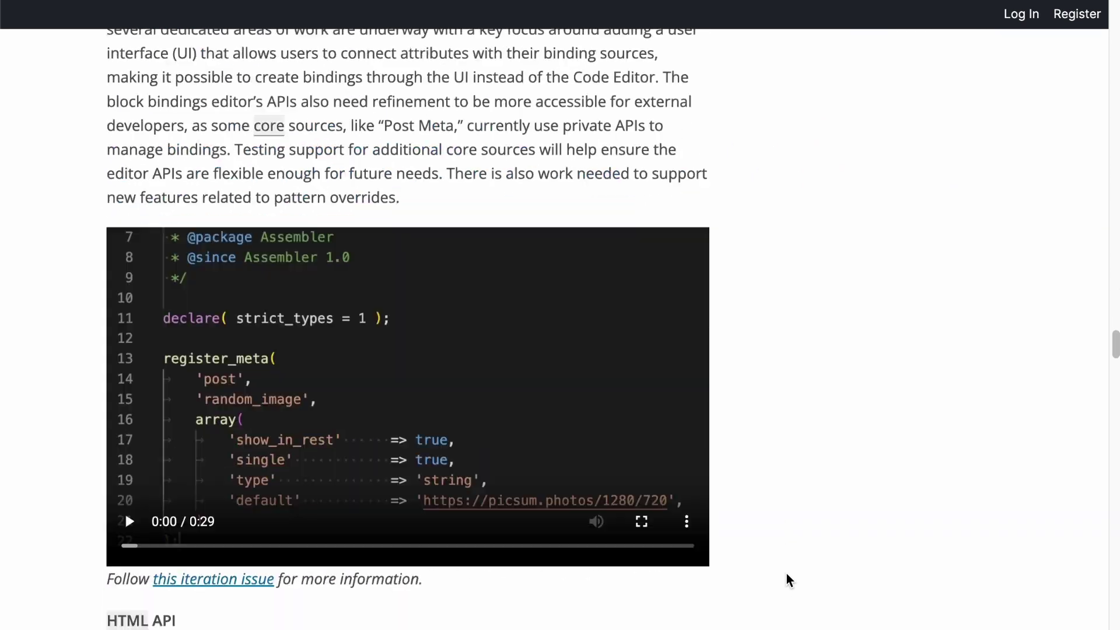
scroll(787, 573, down, 9)
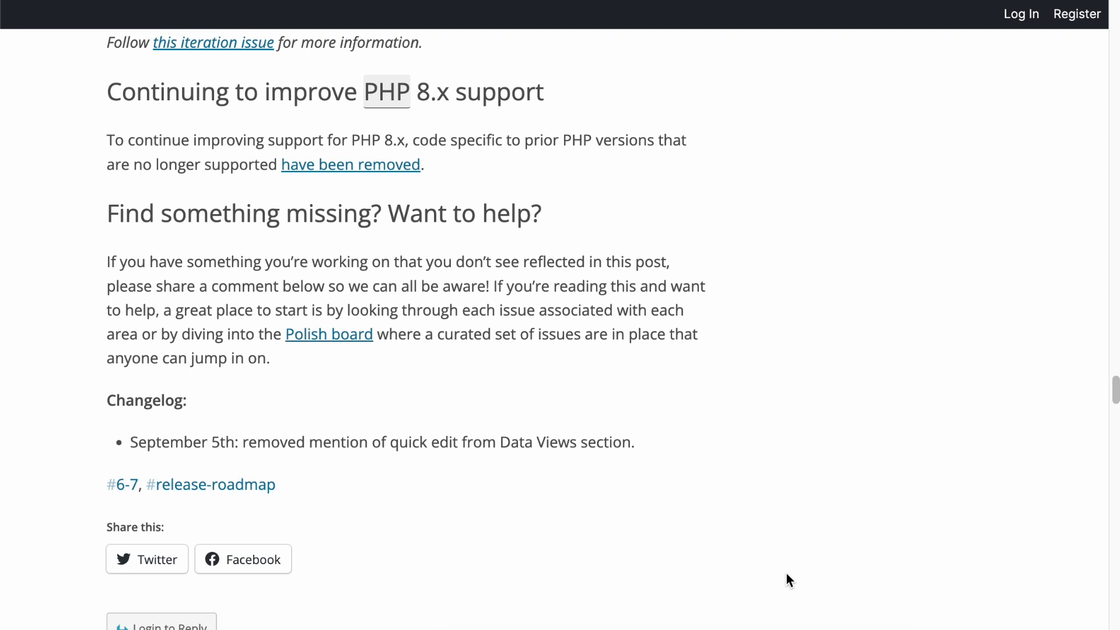